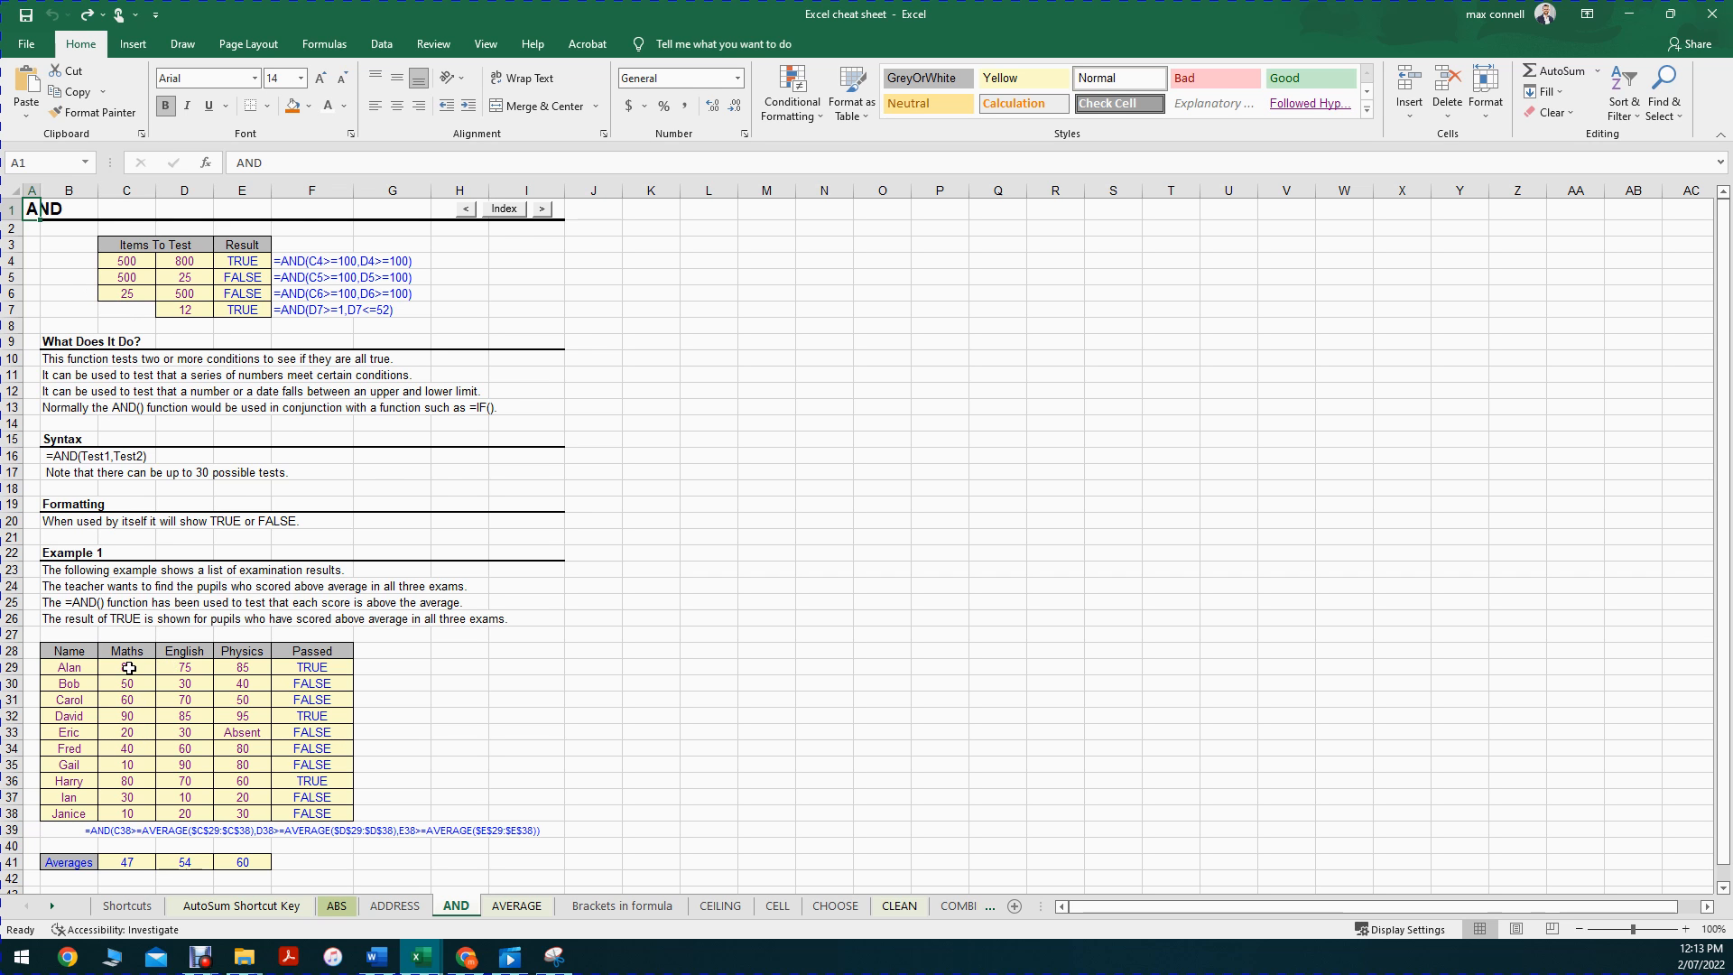
Step: Open the AVERAGE sheet and inspect the first =AVERAGE(D4:J4) formula
{"action": "scroll", "coordinate": [149, 663], "scroll_direction": "down", "scroll_amount": 3}
{"action": "scroll", "coordinate": [165, 644], "scroll_direction": "up", "scroll_amount": 3}
{"action": "left_click", "coordinate": [516, 906]}
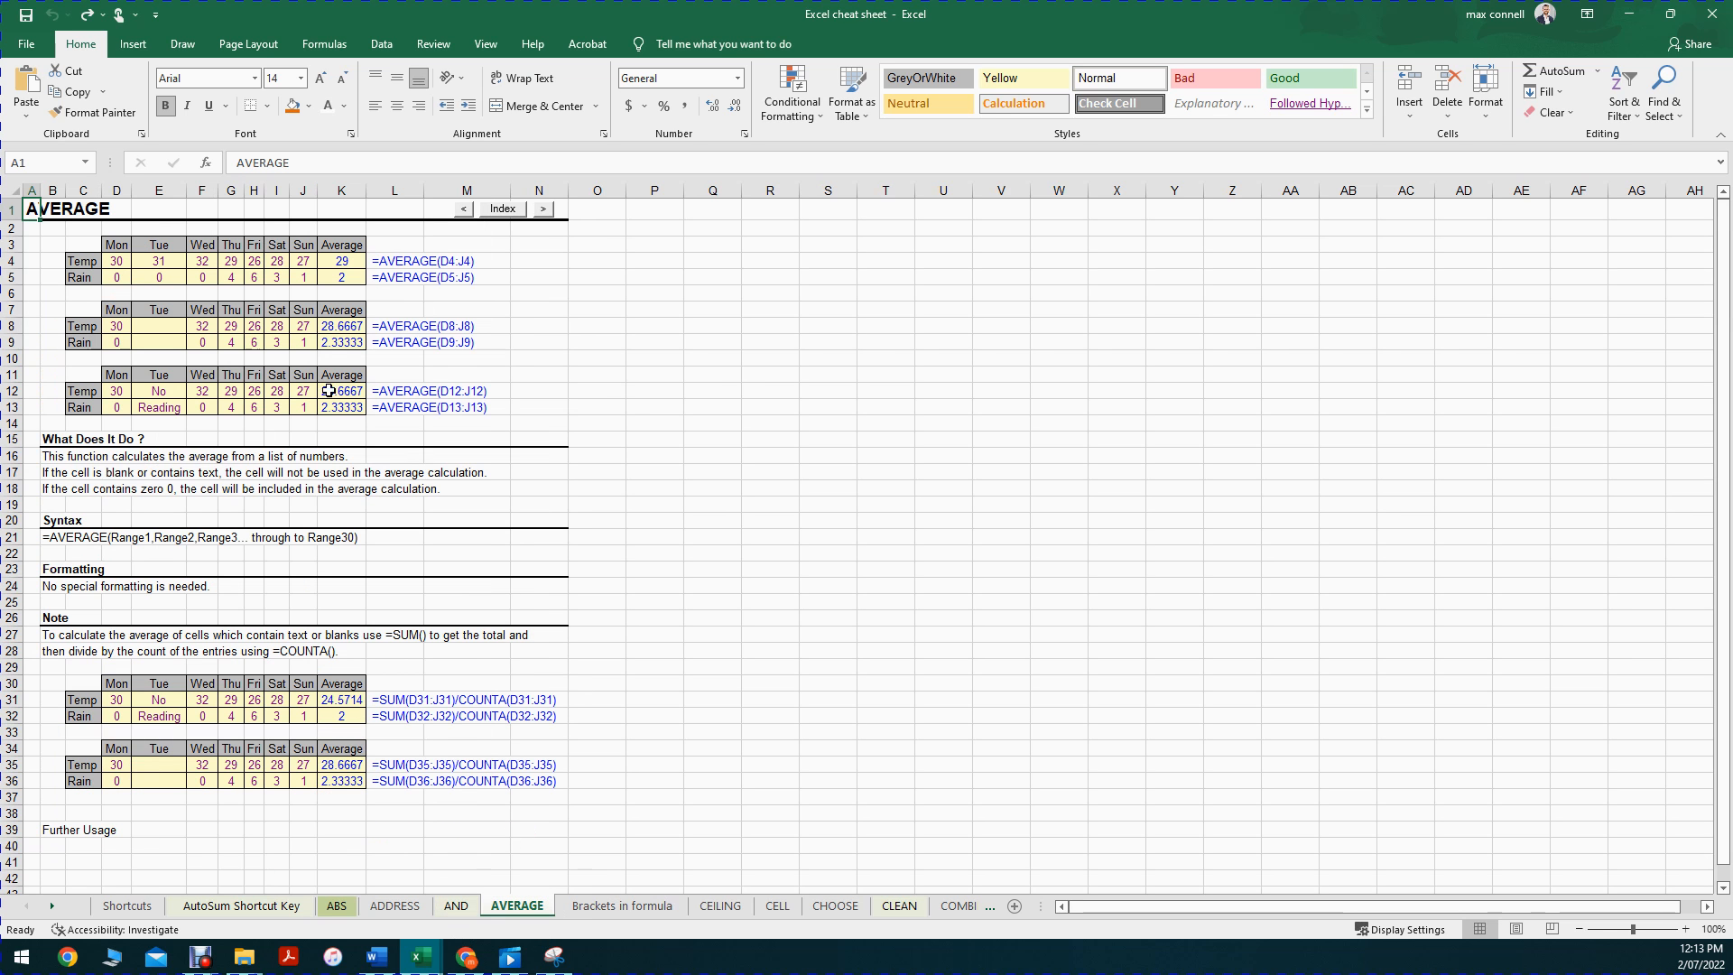
{"action": "left_click", "coordinate": [398, 265]}
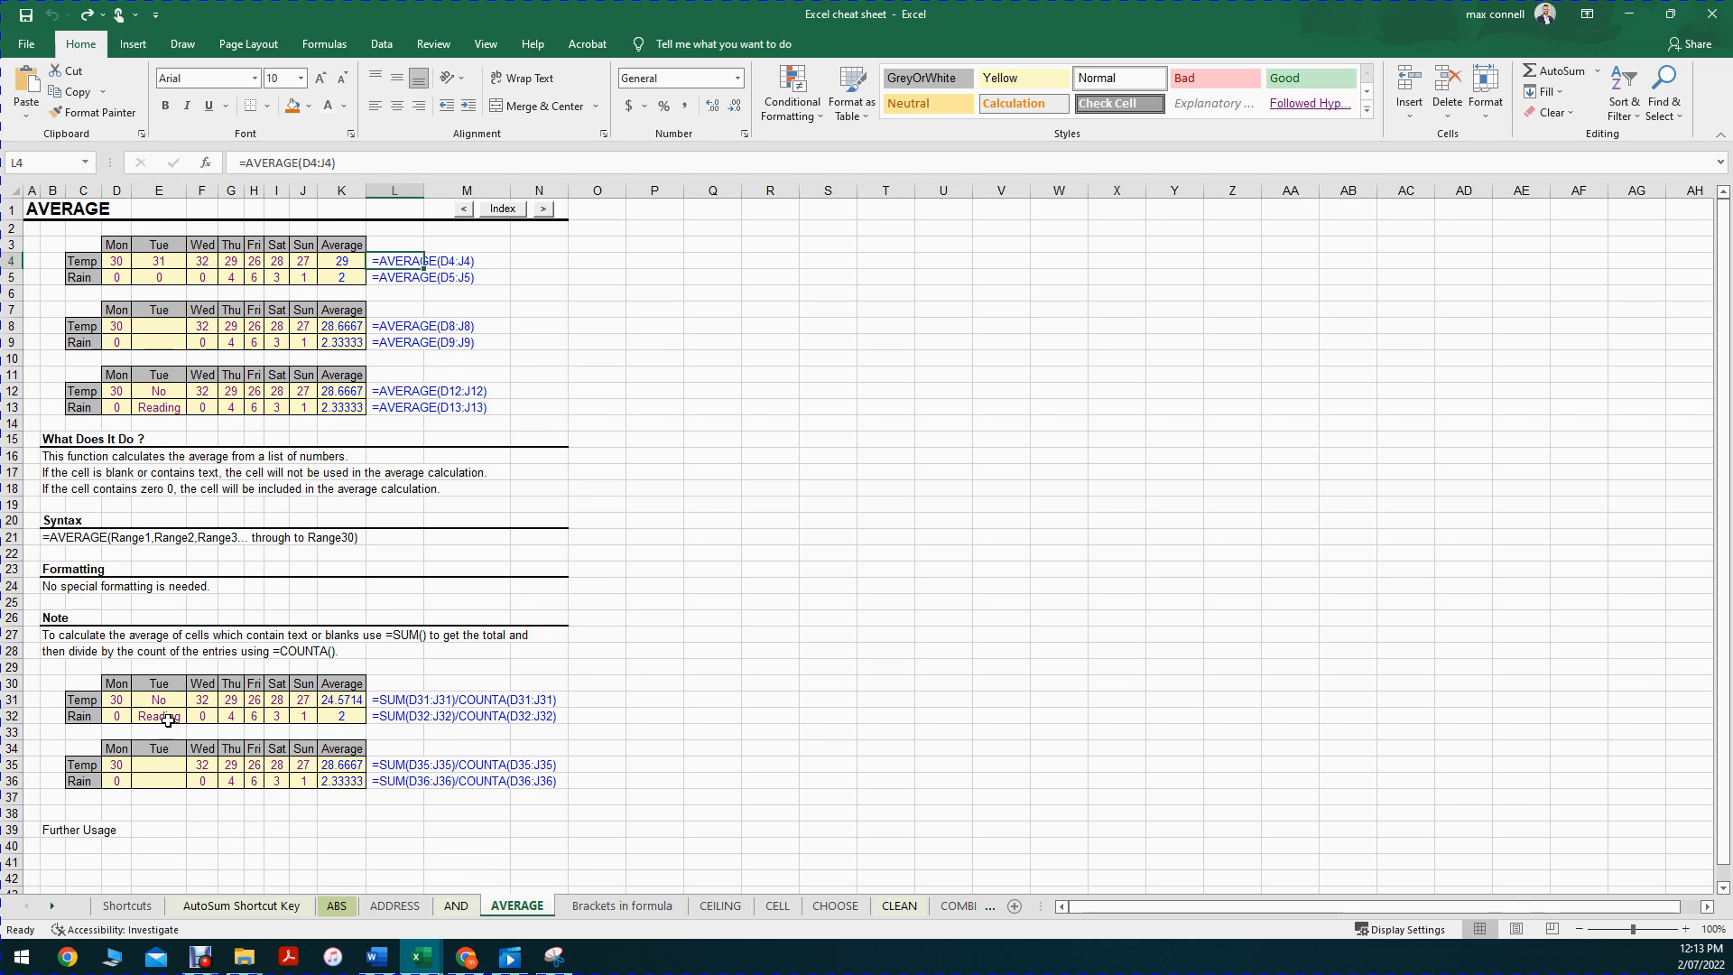
Step: Select the Temp and Rain example values, then step along the Temp row from 30
{"action": "left_click_drag", "start_coordinate": [113, 700], "coordinate": [317, 718]}
{"action": "left_click", "coordinate": [650, 629]}
{"action": "left_click", "coordinate": [115, 685]}
{"action": "left_click", "coordinate": [119, 701]}
{"action": "key", "text": "Right"}
{"action": "key", "text": "Right"}
{"action": "key", "text": "Right"}
{"action": "key", "text": "Right"}
Step: Check the Sun Temp 27, Thu Temp 29 and Thu Rain 4 values, then edit Sun Temp
{"action": "key", "text": "Right"}
{"action": "key", "text": "Right"}
{"action": "key", "text": "Left"}
{"action": "key", "text": "Left"}
{"action": "key", "text": "Left"}
{"action": "key", "text": "Left"}
{"action": "key", "text": "Left"}
{"action": "key", "text": "Down"}
{"action": "key", "text": "Right"}
{"action": "key", "text": "Right"}
{"action": "key", "text": "Right"}
{"action": "key", "text": "Right"}
{"action": "key", "text": "Left"}
{"action": "key", "text": "Left"}
{"action": "key", "text": "Left"}
{"action": "key", "text": "Left"}
{"action": "key", "text": "Up"}
{"action": "key", "text": "Up"}
{"action": "key", "text": "Left"}
{"action": "key", "text": "Down"}
{"action": "key", "text": "Left"}
{"action": "key", "text": "Down"}
{"action": "key", "text": "Down"}
{"action": "key", "text": "Up"}
{"action": "key", "text": "Right"}
{"action": "key", "text": "Up"}
{"action": "key", "text": "Right"}
{"action": "key", "text": "Right"}
{"action": "key", "text": "Right"}
{"action": "key", "text": "Right"}
{"action": "key", "text": "Right"}
{"action": "key", "text": "Right"}
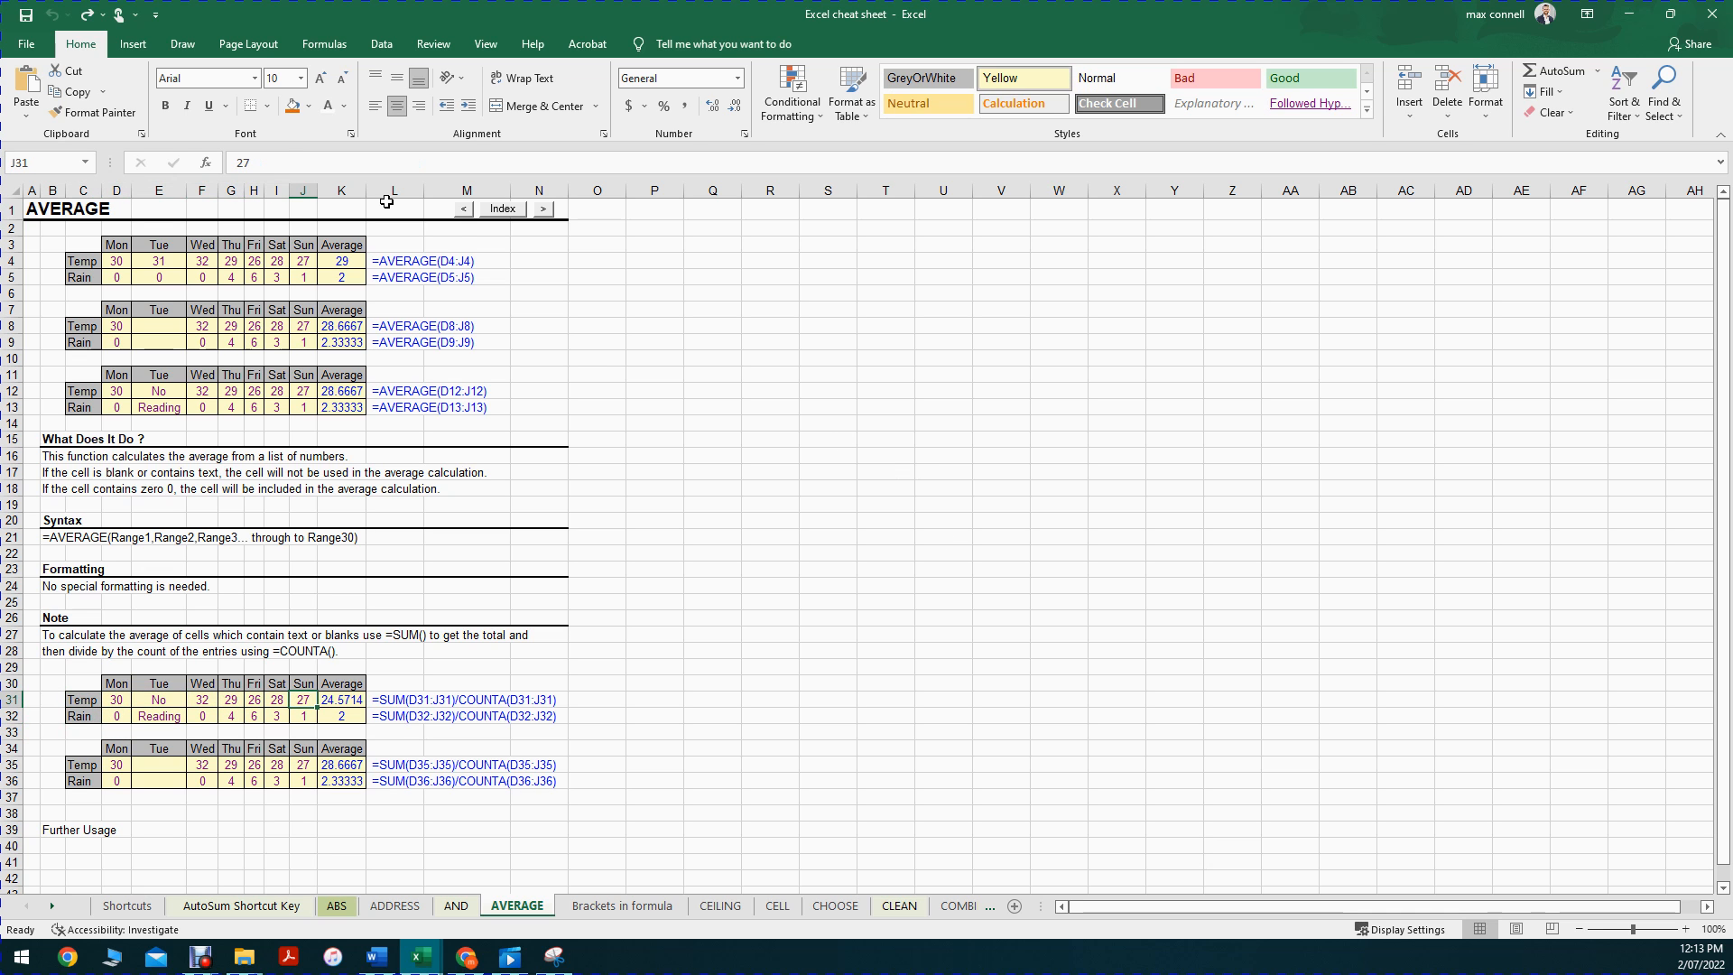
{"action": "left_click", "coordinate": [267, 156]}
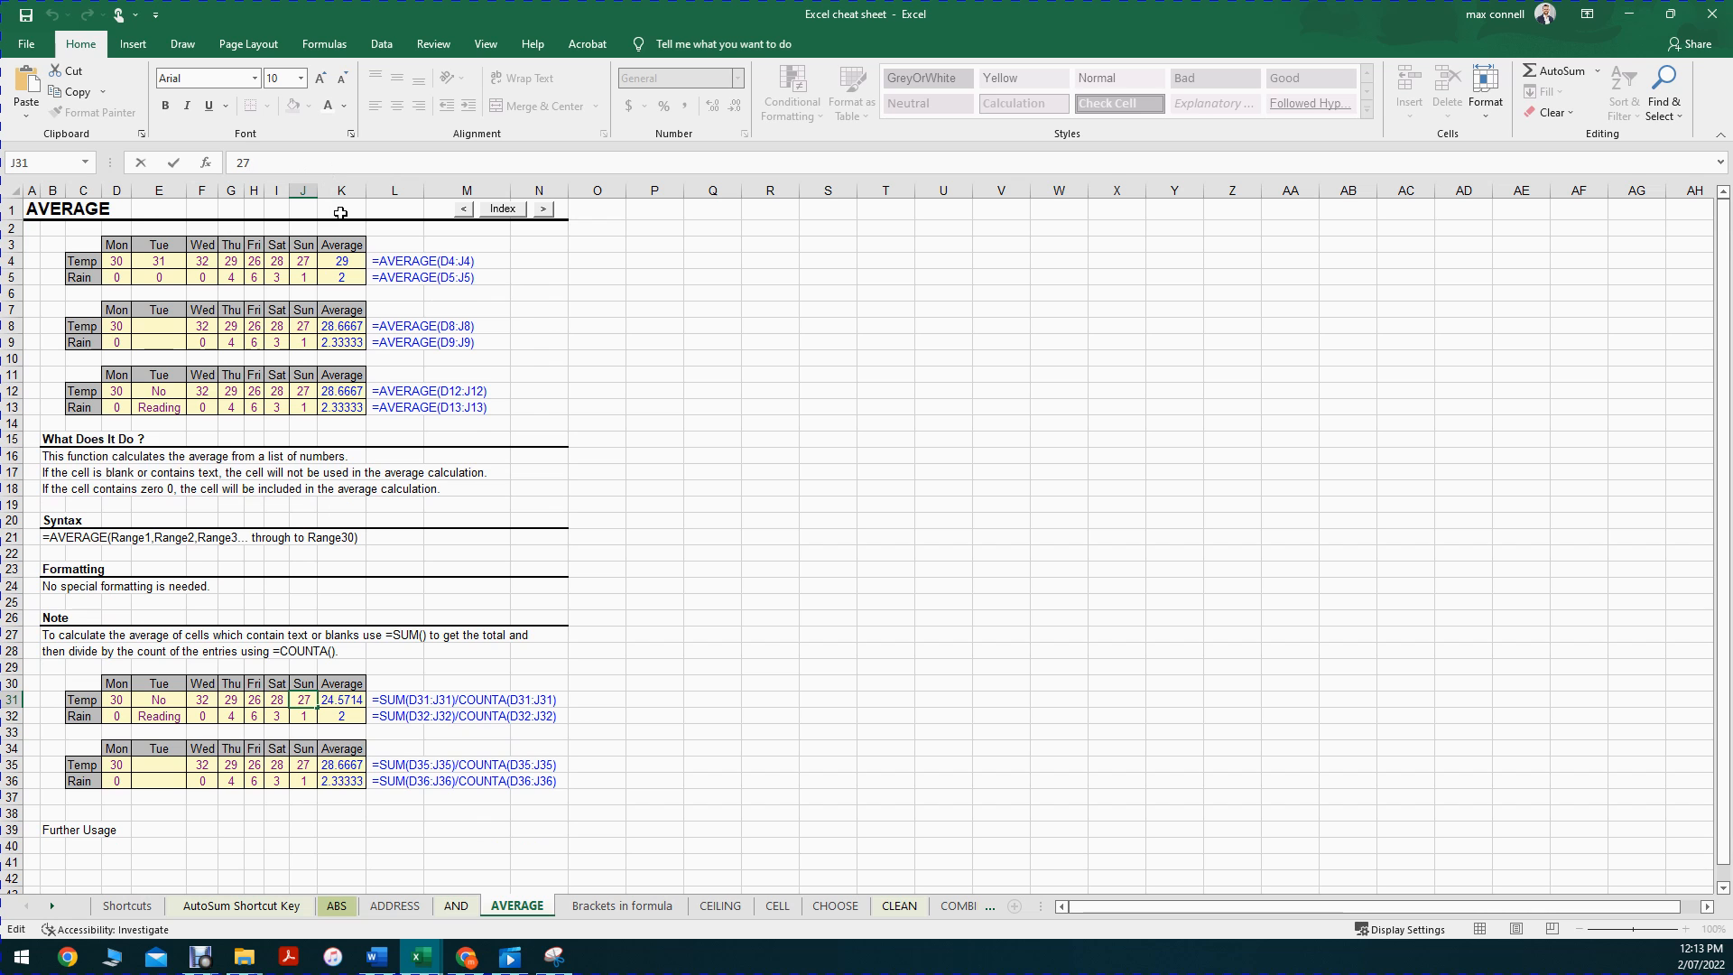
{"action": "left_click", "coordinate": [650, 411]}
{"action": "left_click", "coordinate": [232, 710]}
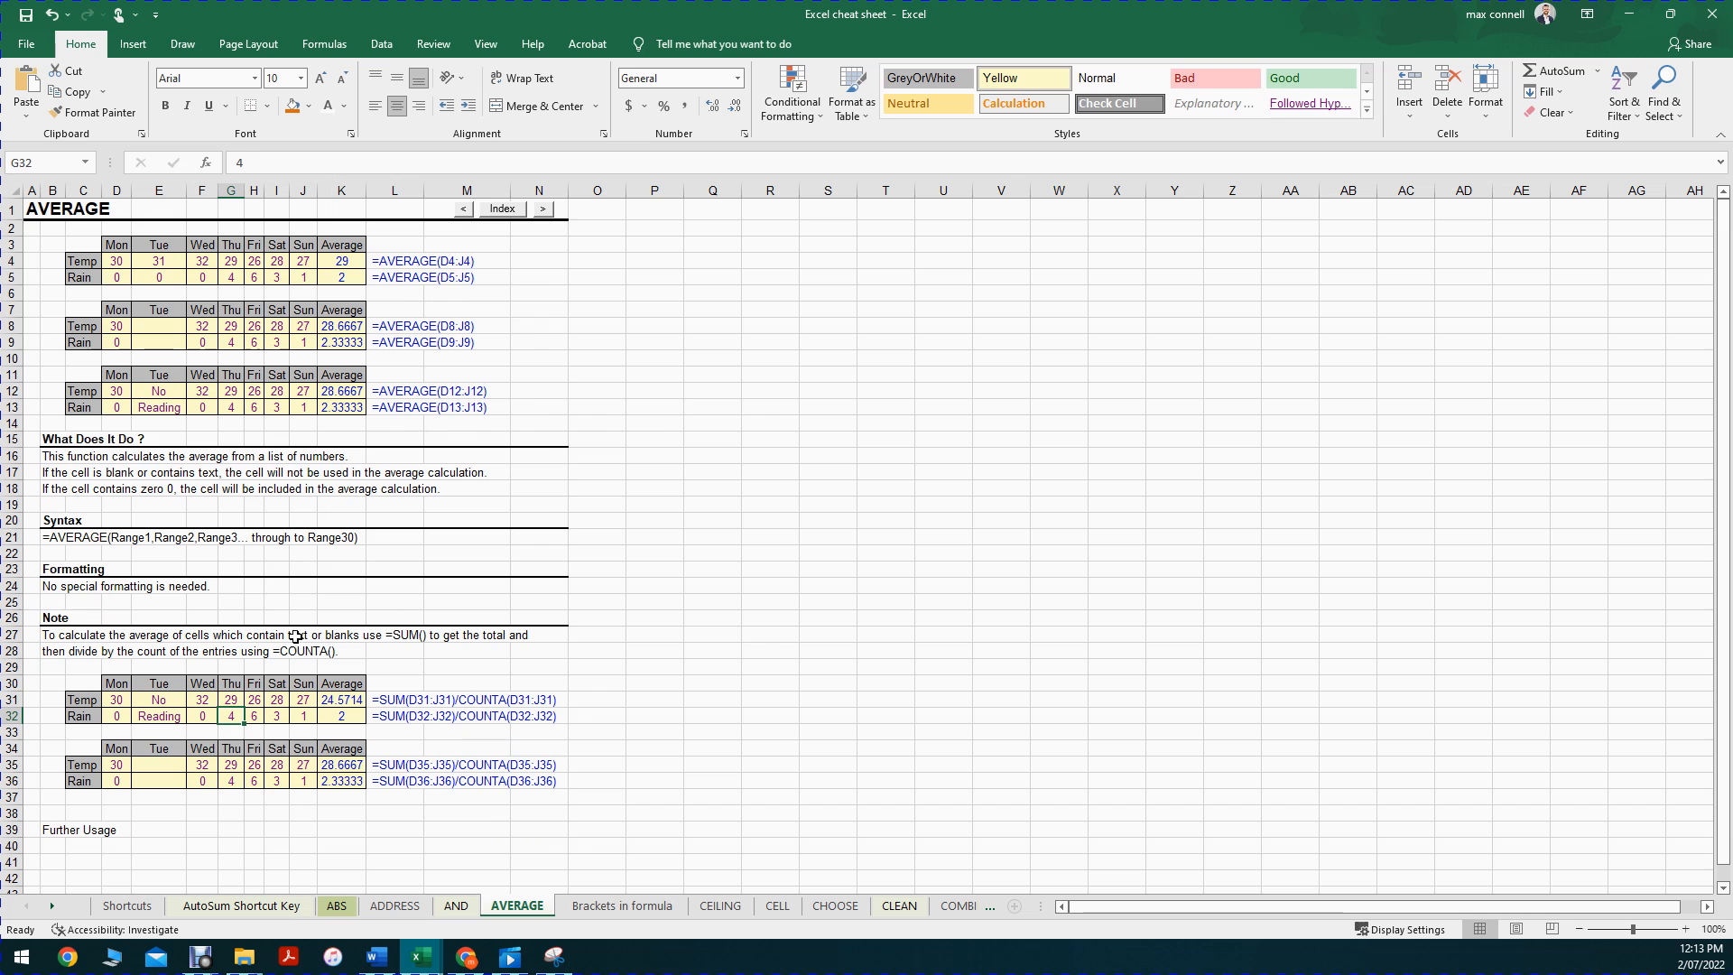
{"action": "double_click", "coordinate": [265, 162]}
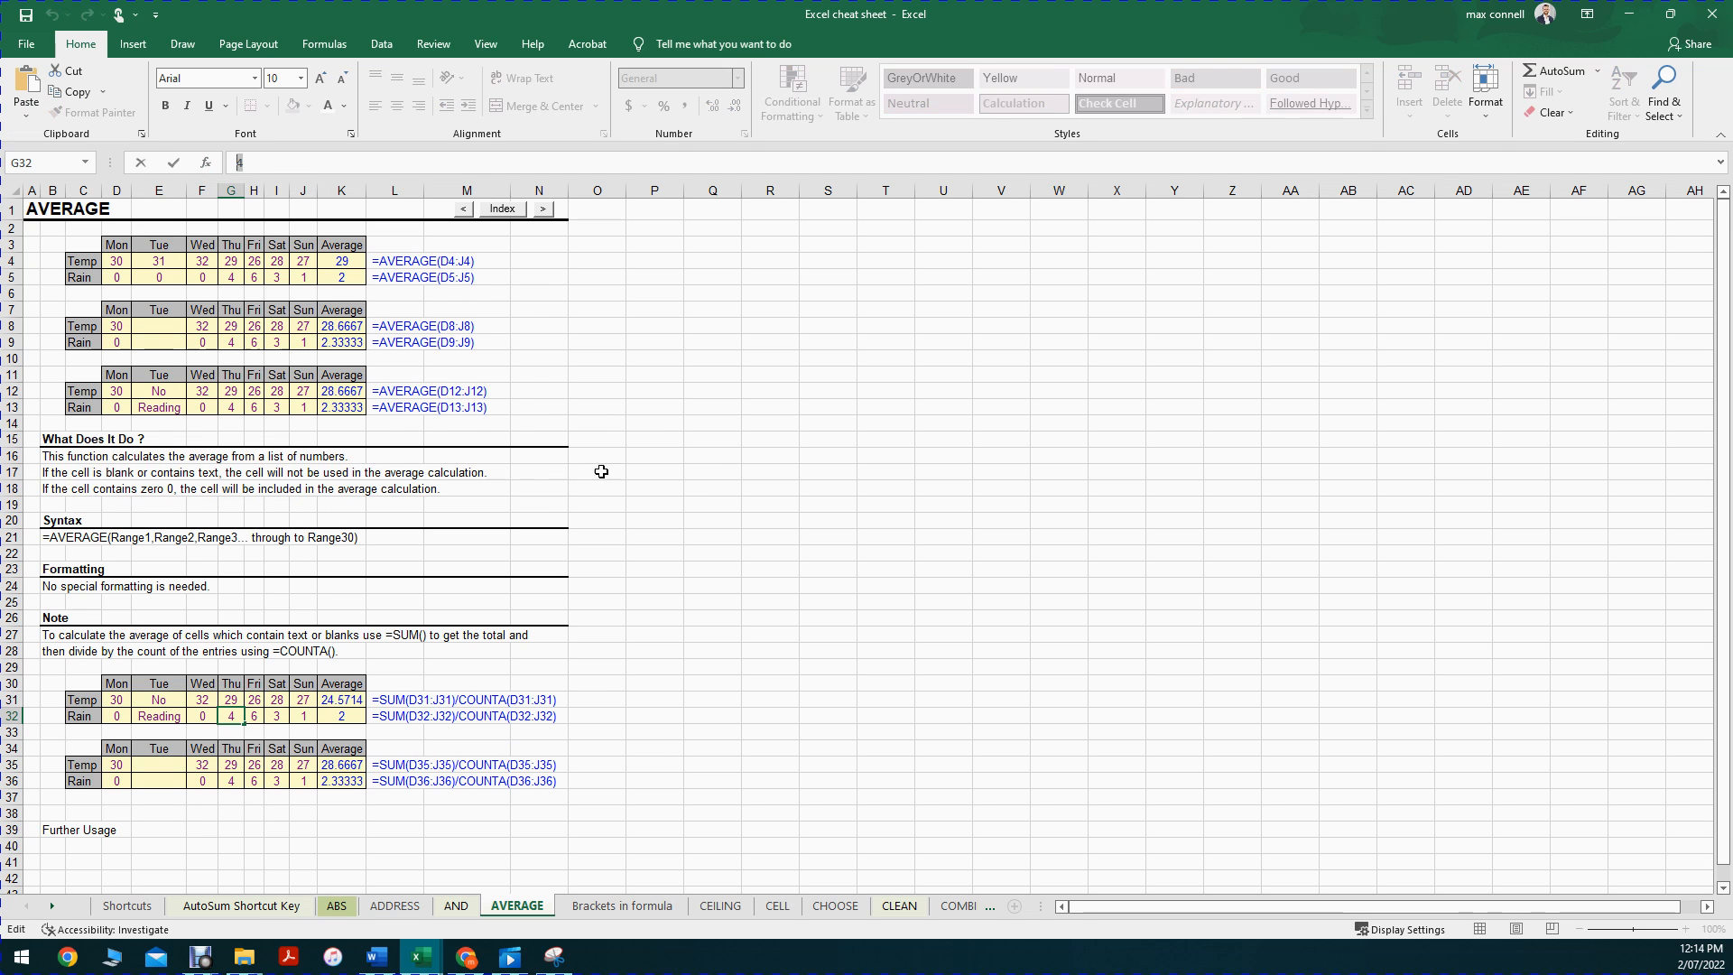
{"action": "key", "text": "Escape"}
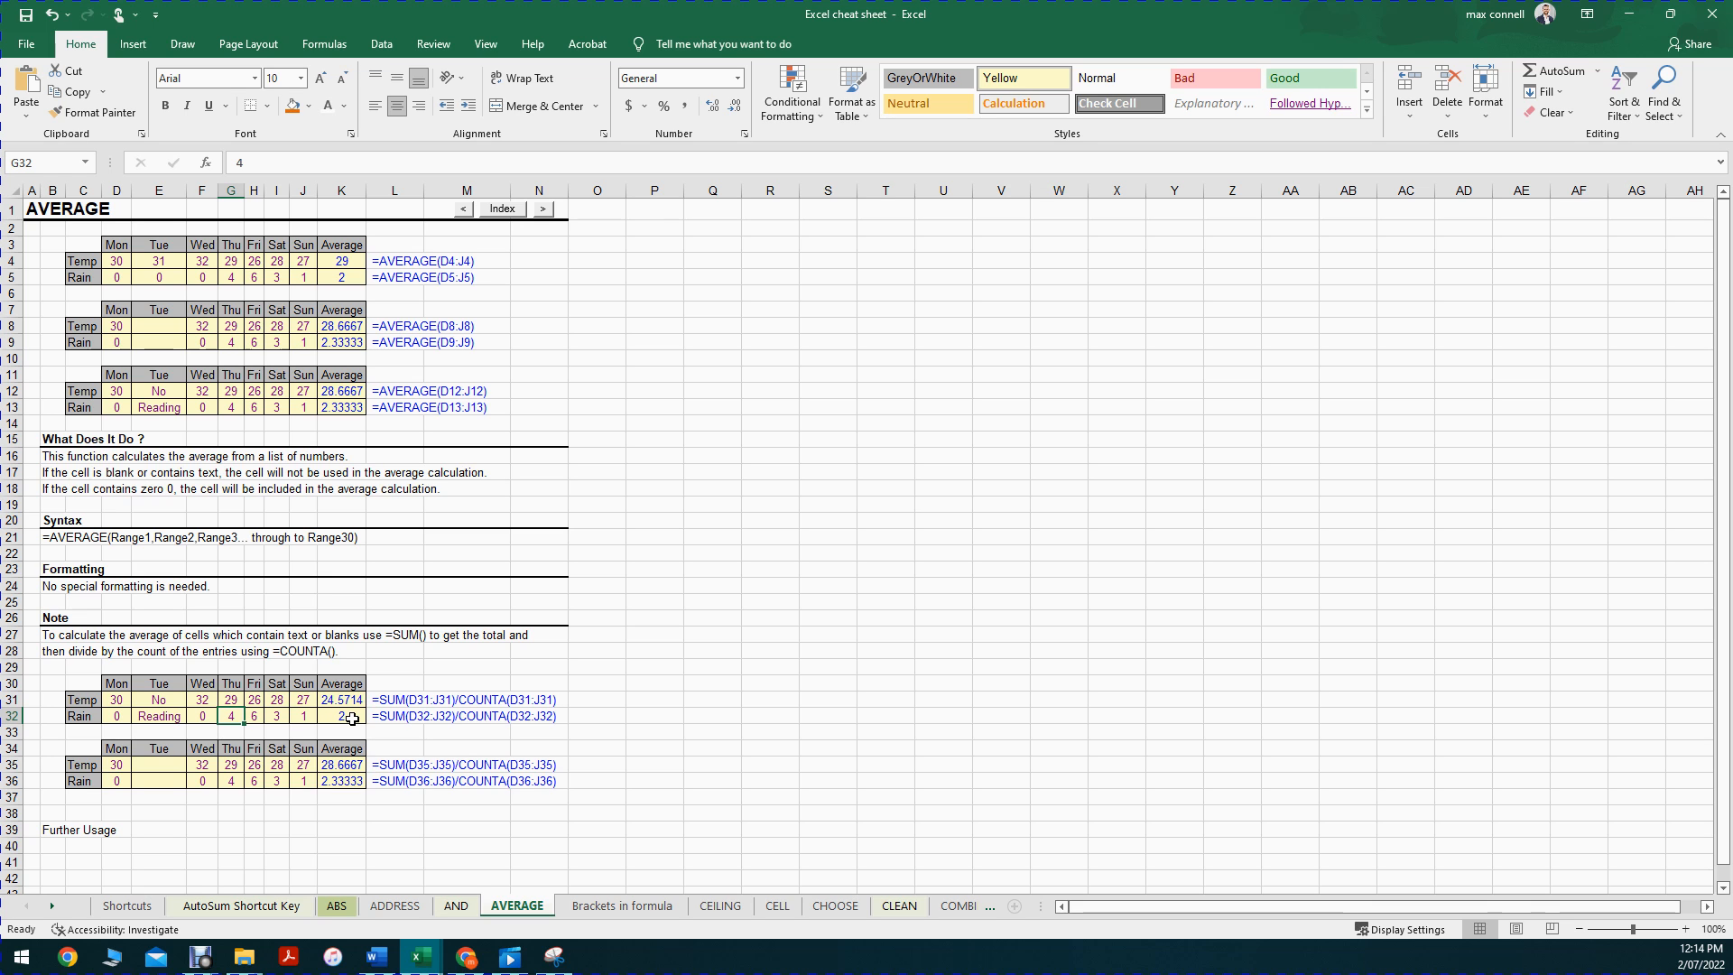
{"action": "key", "text": "BackSpace"}
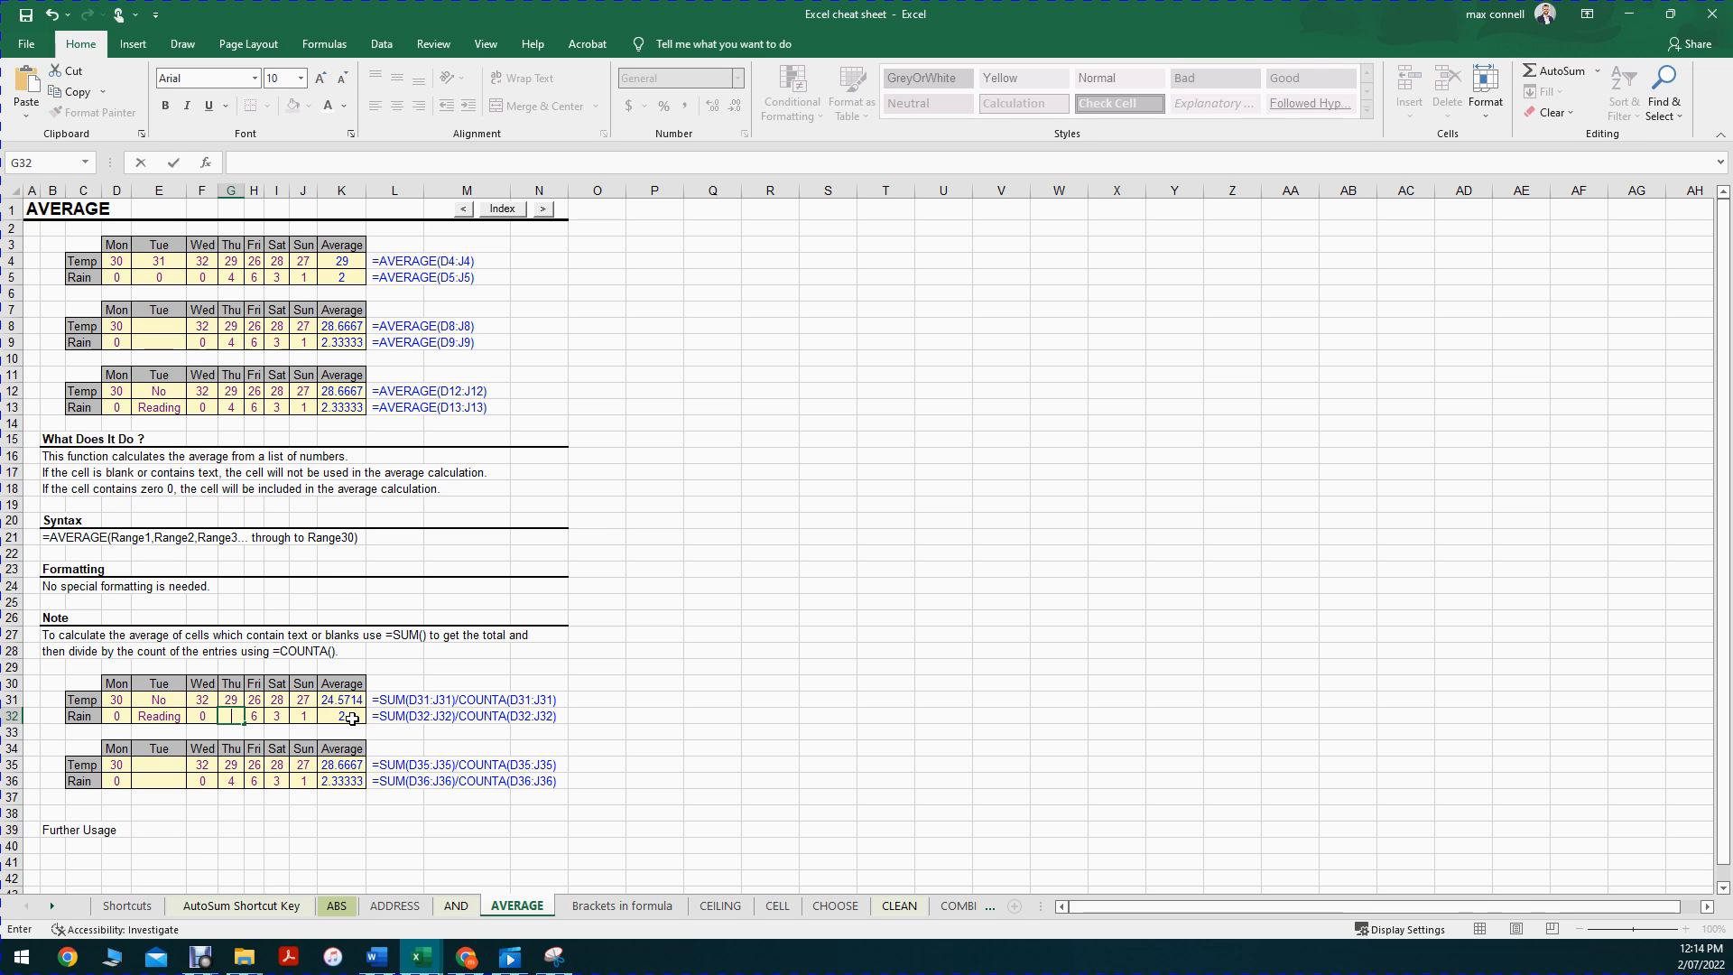
{"action": "type", "text": "6"}
{"action": "key", "text": "Return"}
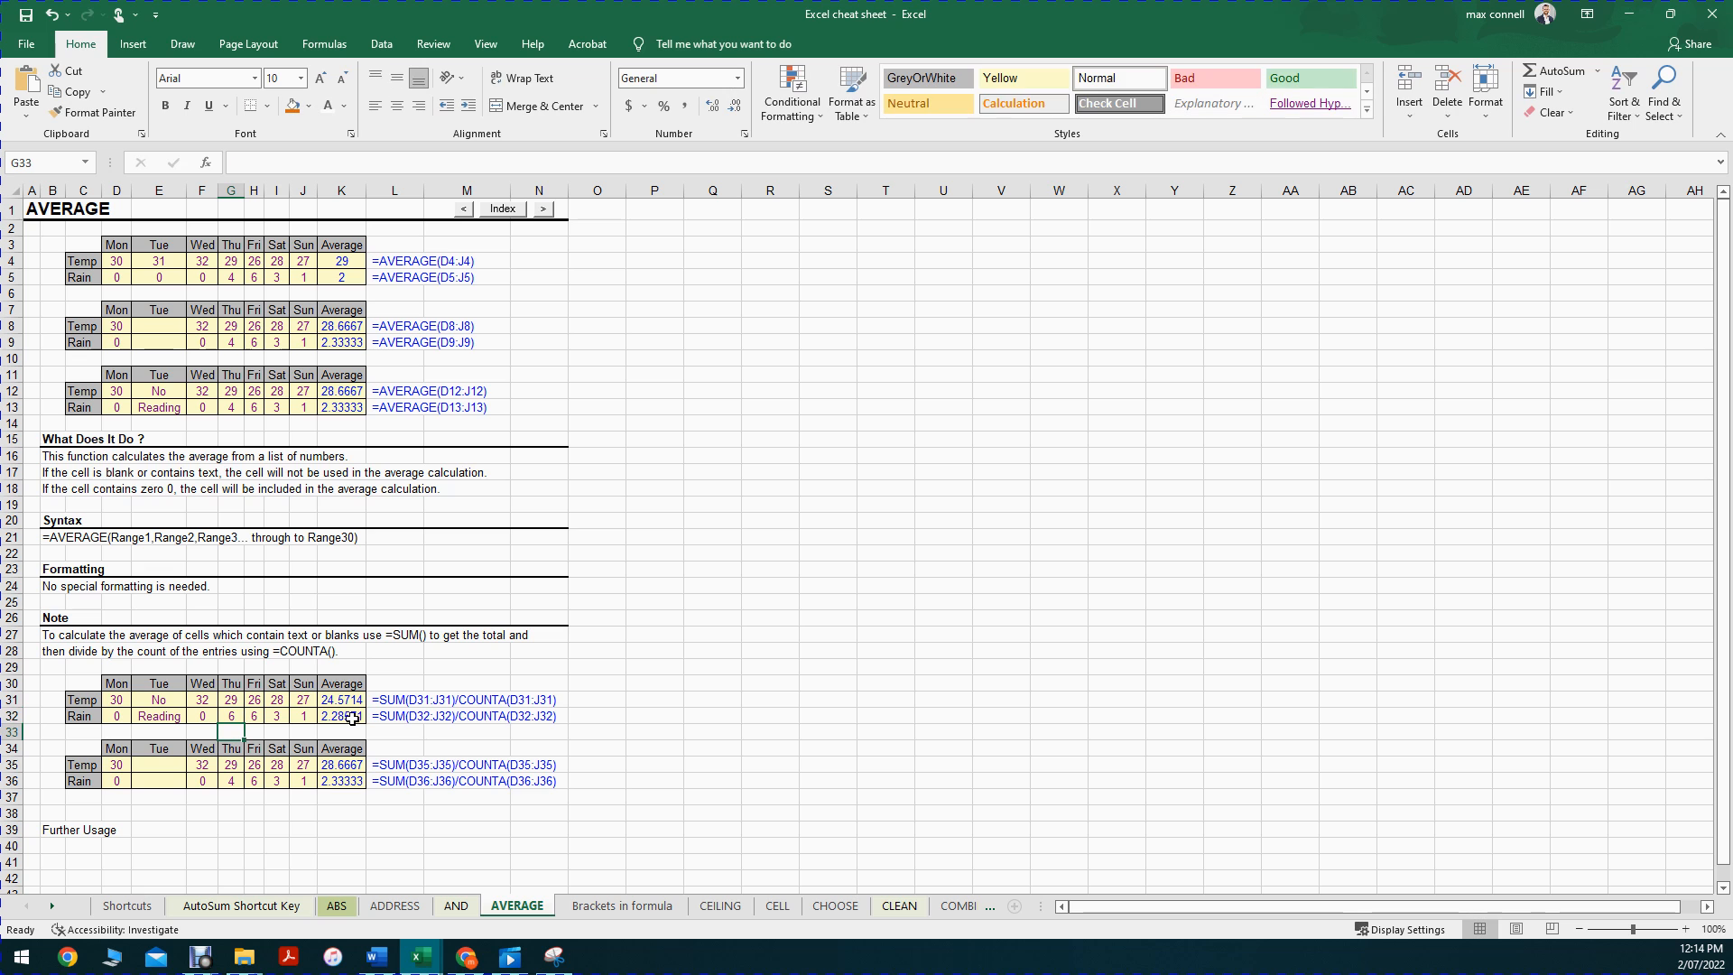
{"action": "left_click", "coordinate": [231, 716]}
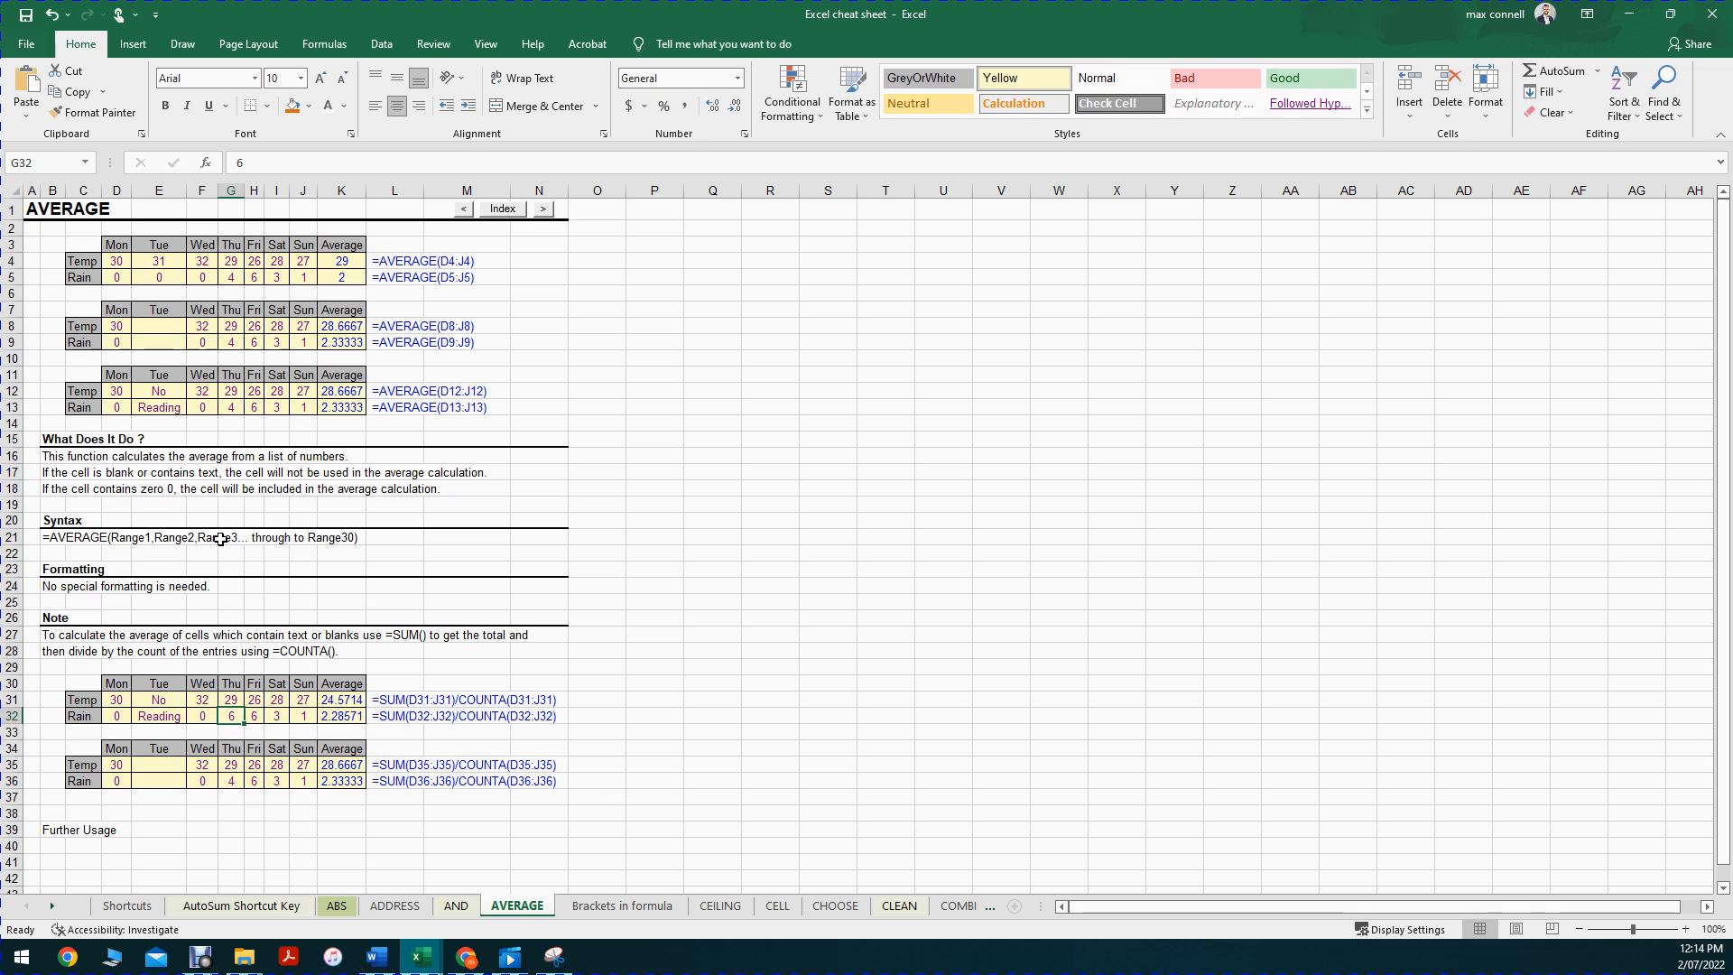
{"action": "left_click", "coordinate": [271, 163]}
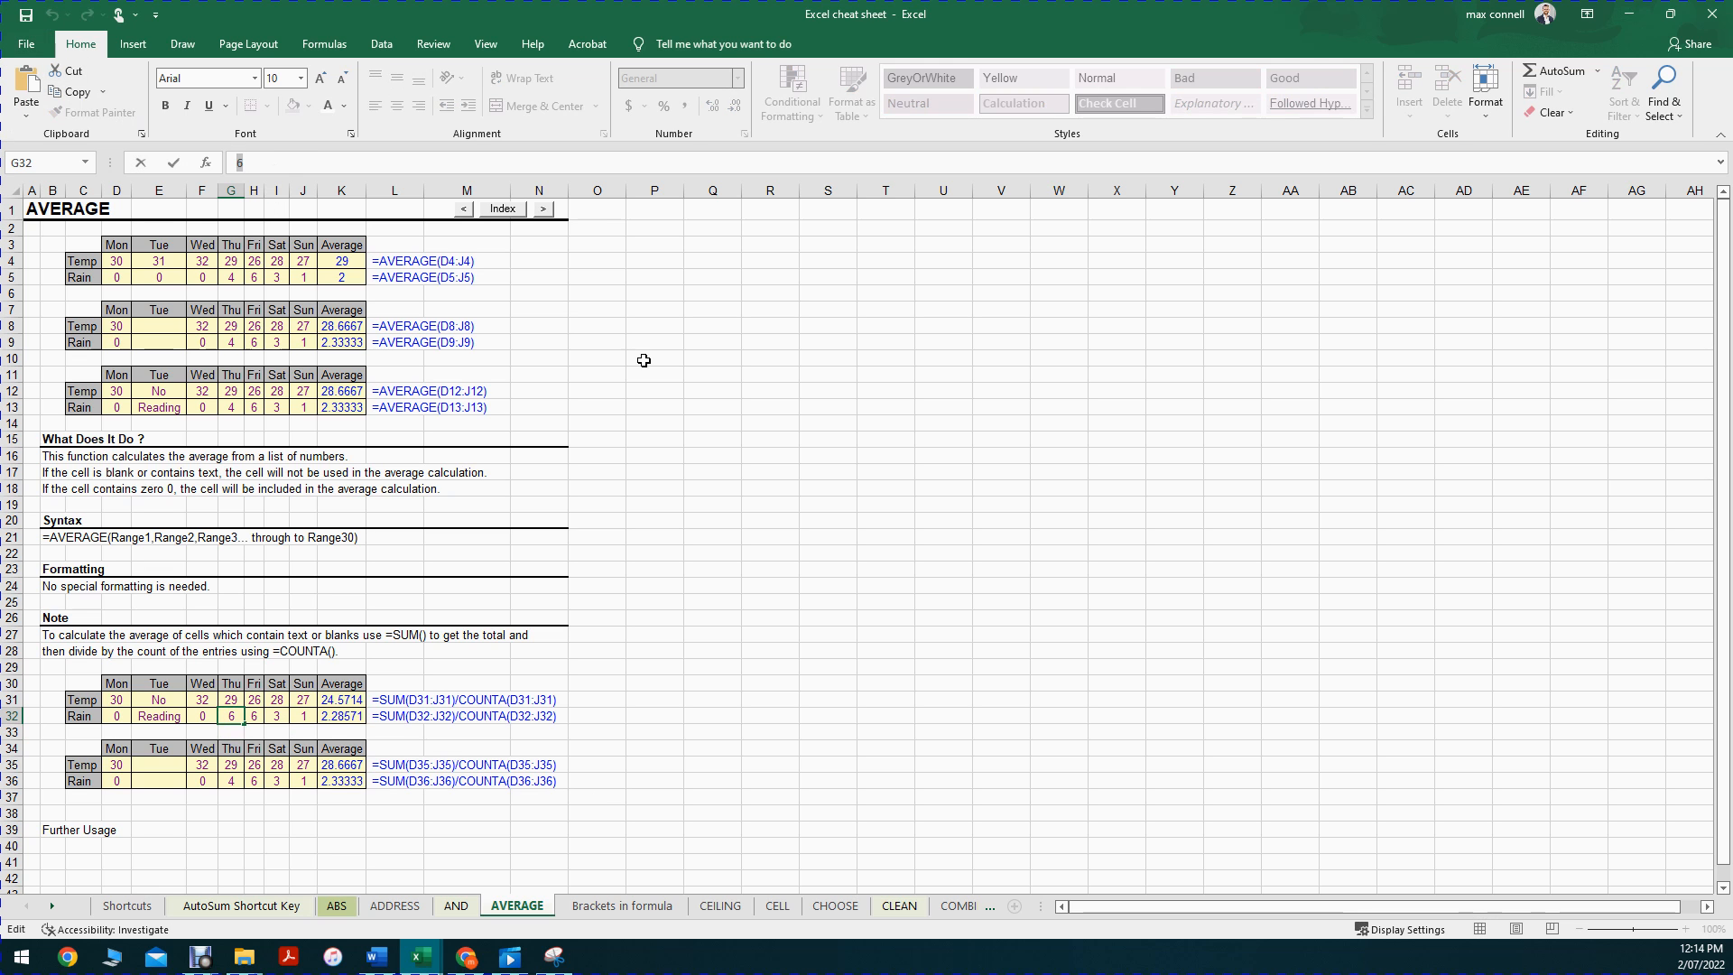
{"action": "type", "text": "4"}
{"action": "key", "text": "Return"}
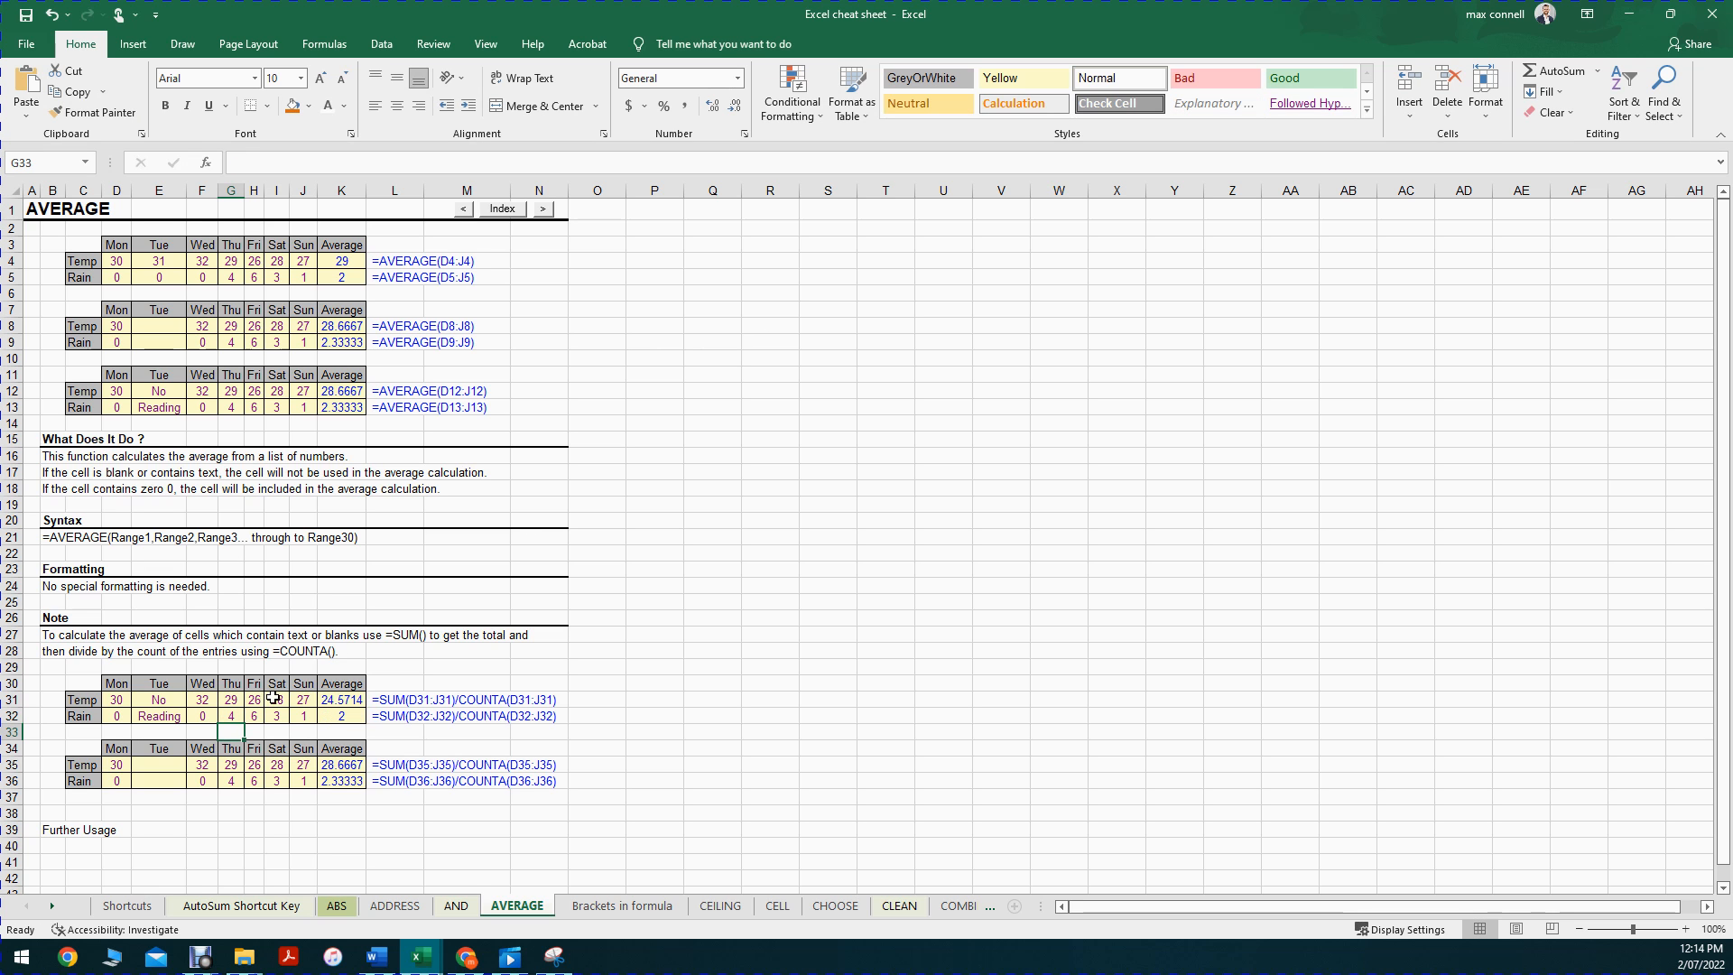
{"action": "left_click", "coordinate": [257, 715]}
{"action": "type", "text": "4"}
{"action": "key", "text": "Escape"}
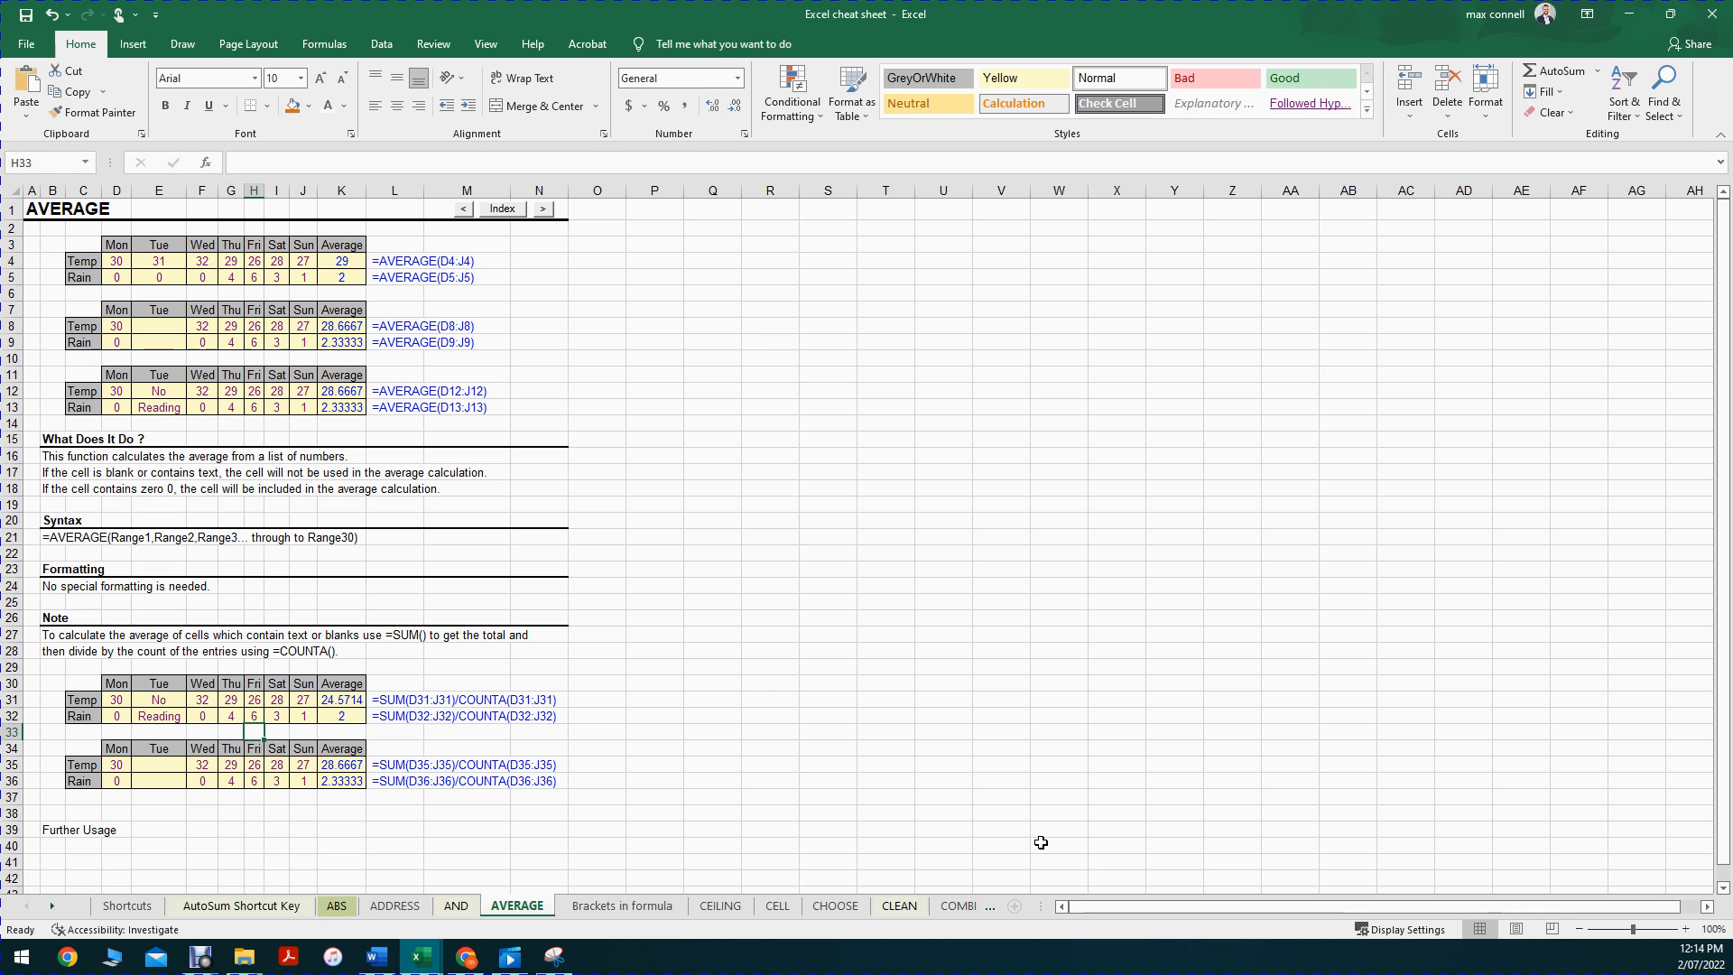
{"action": "left_click", "coordinate": [776, 812]}
{"action": "left_click", "coordinate": [252, 714]}
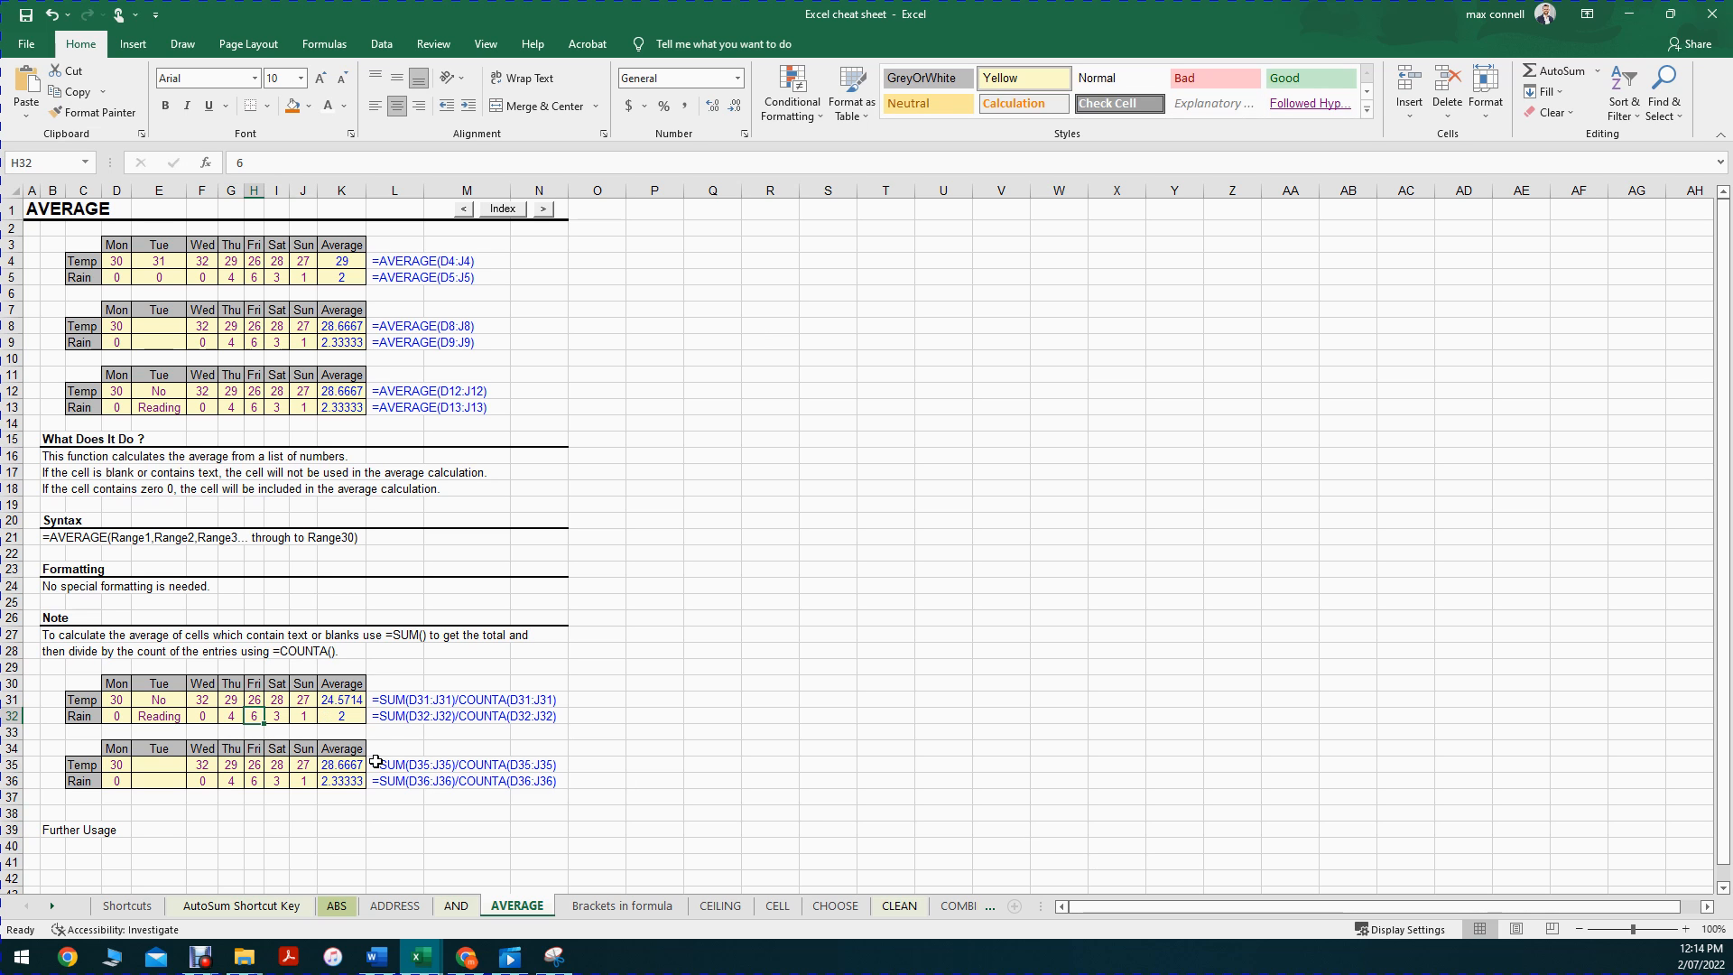
{"action": "left_click", "coordinate": [342, 701]}
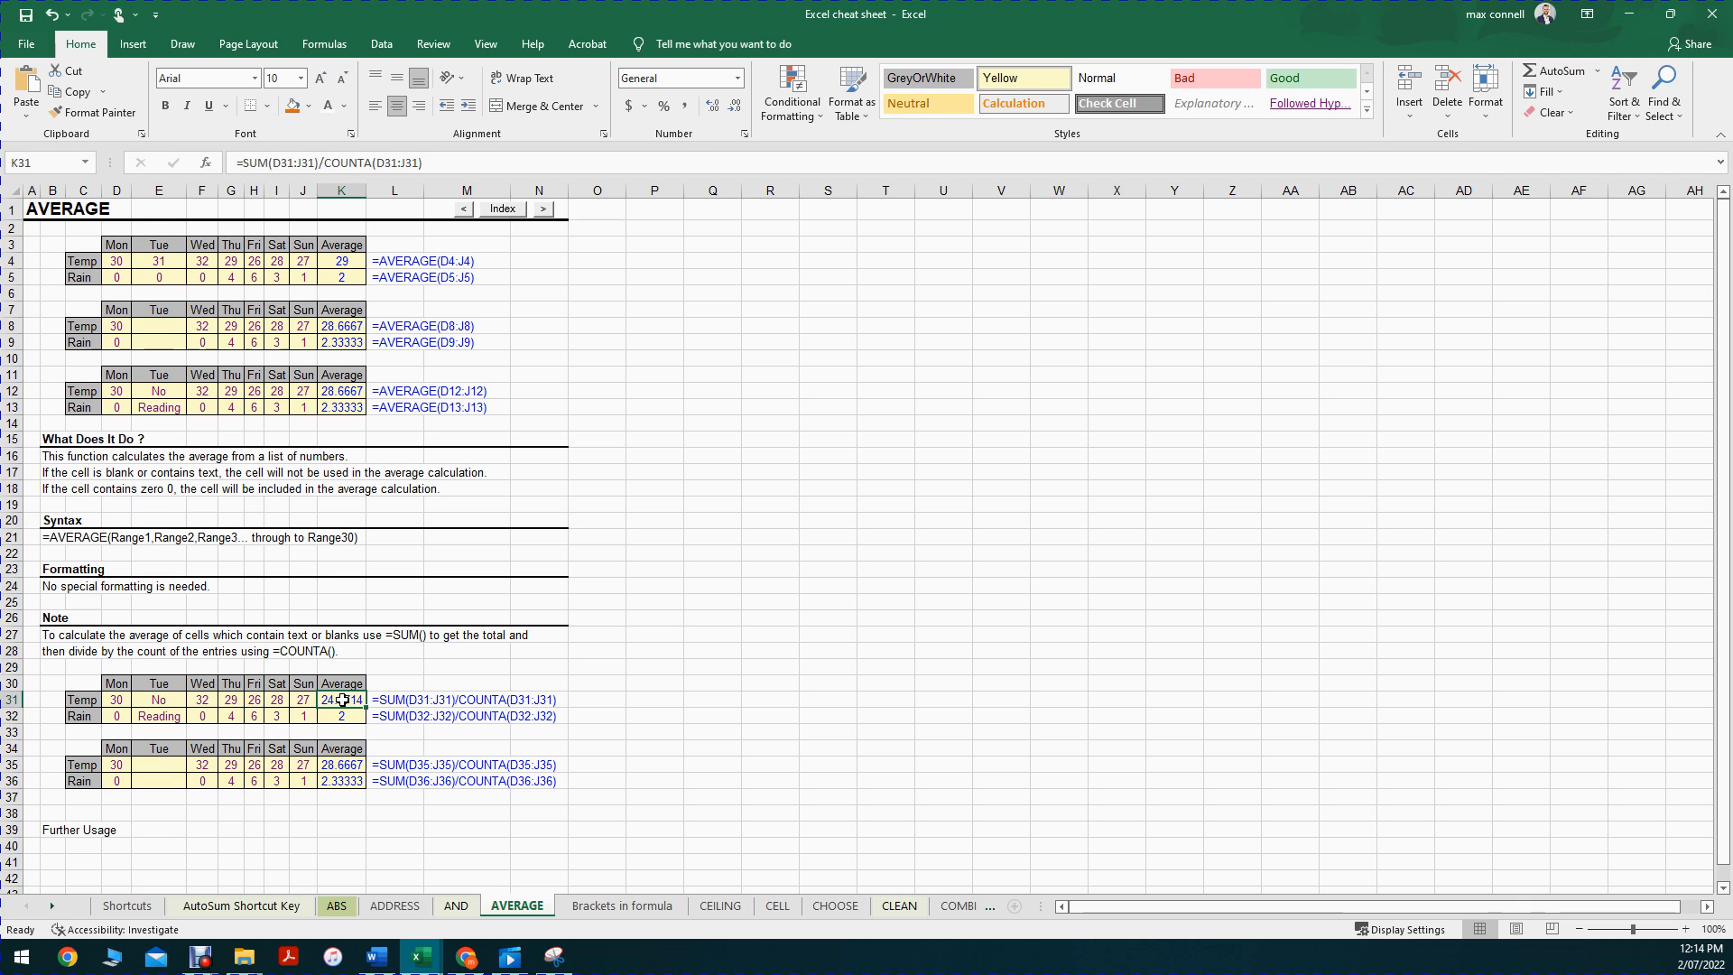
{"action": "left_click_drag", "start_coordinate": [433, 165], "coordinate": [140, 165]}
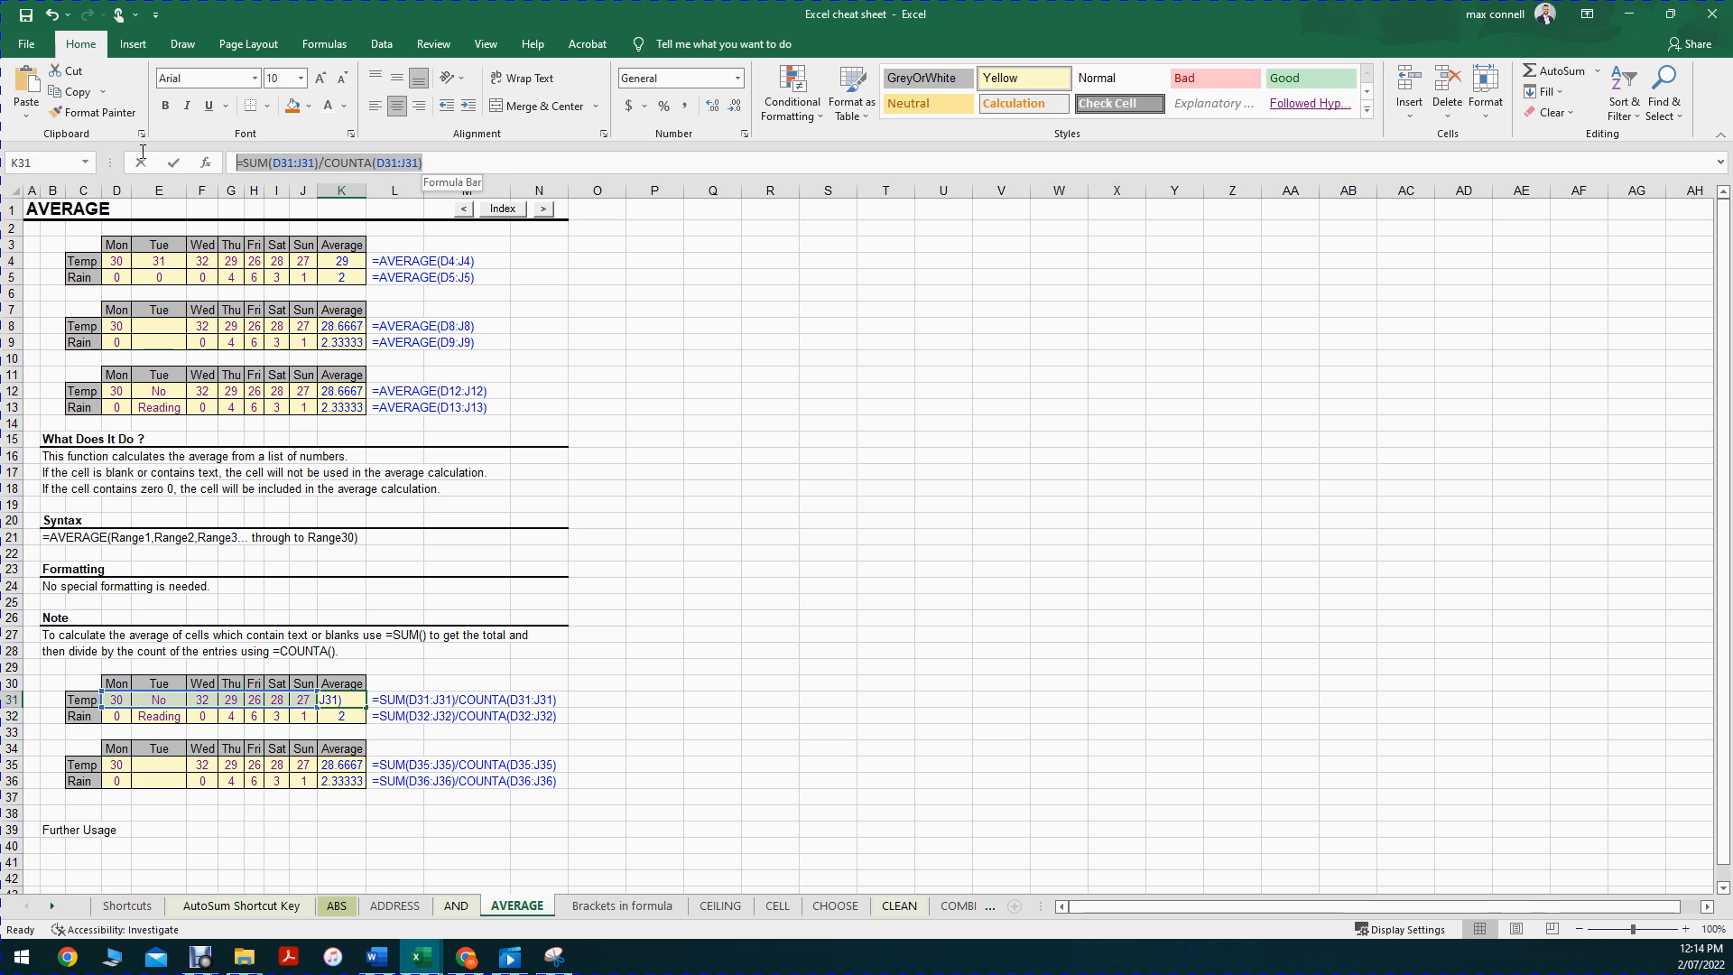
{"action": "left_click", "coordinate": [236, 164]}
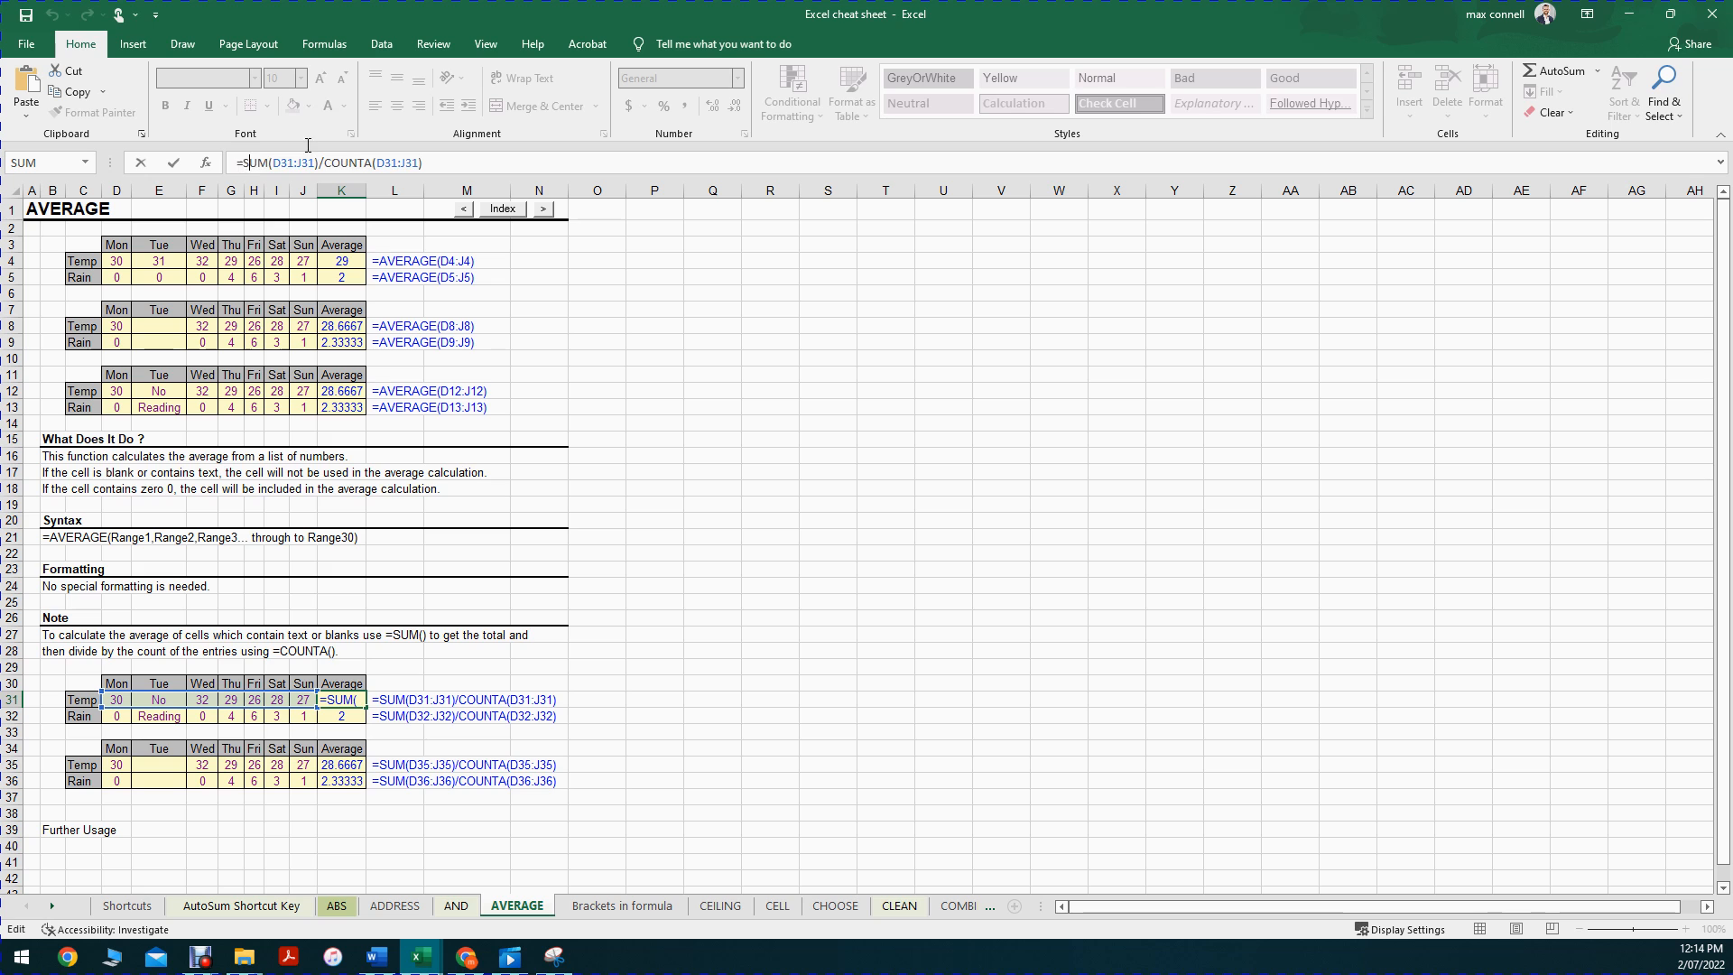
{"action": "left_click_drag", "start_coordinate": [243, 164], "coordinate": [469, 140]}
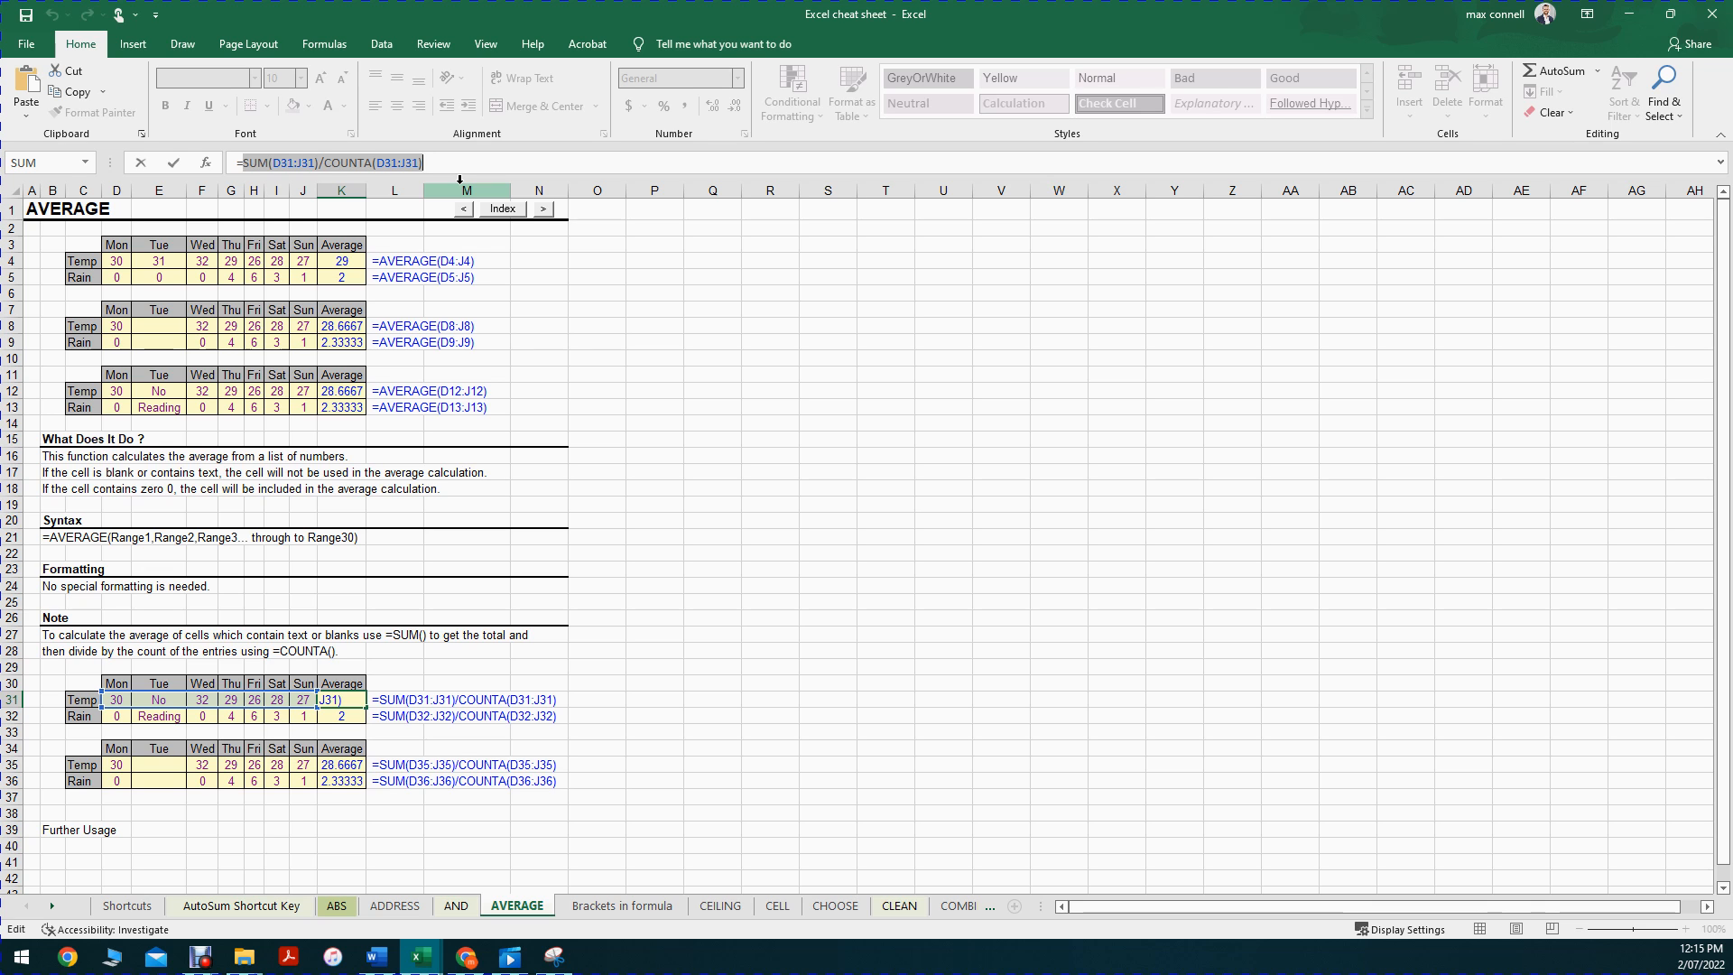
{"action": "left_click", "coordinate": [243, 162]}
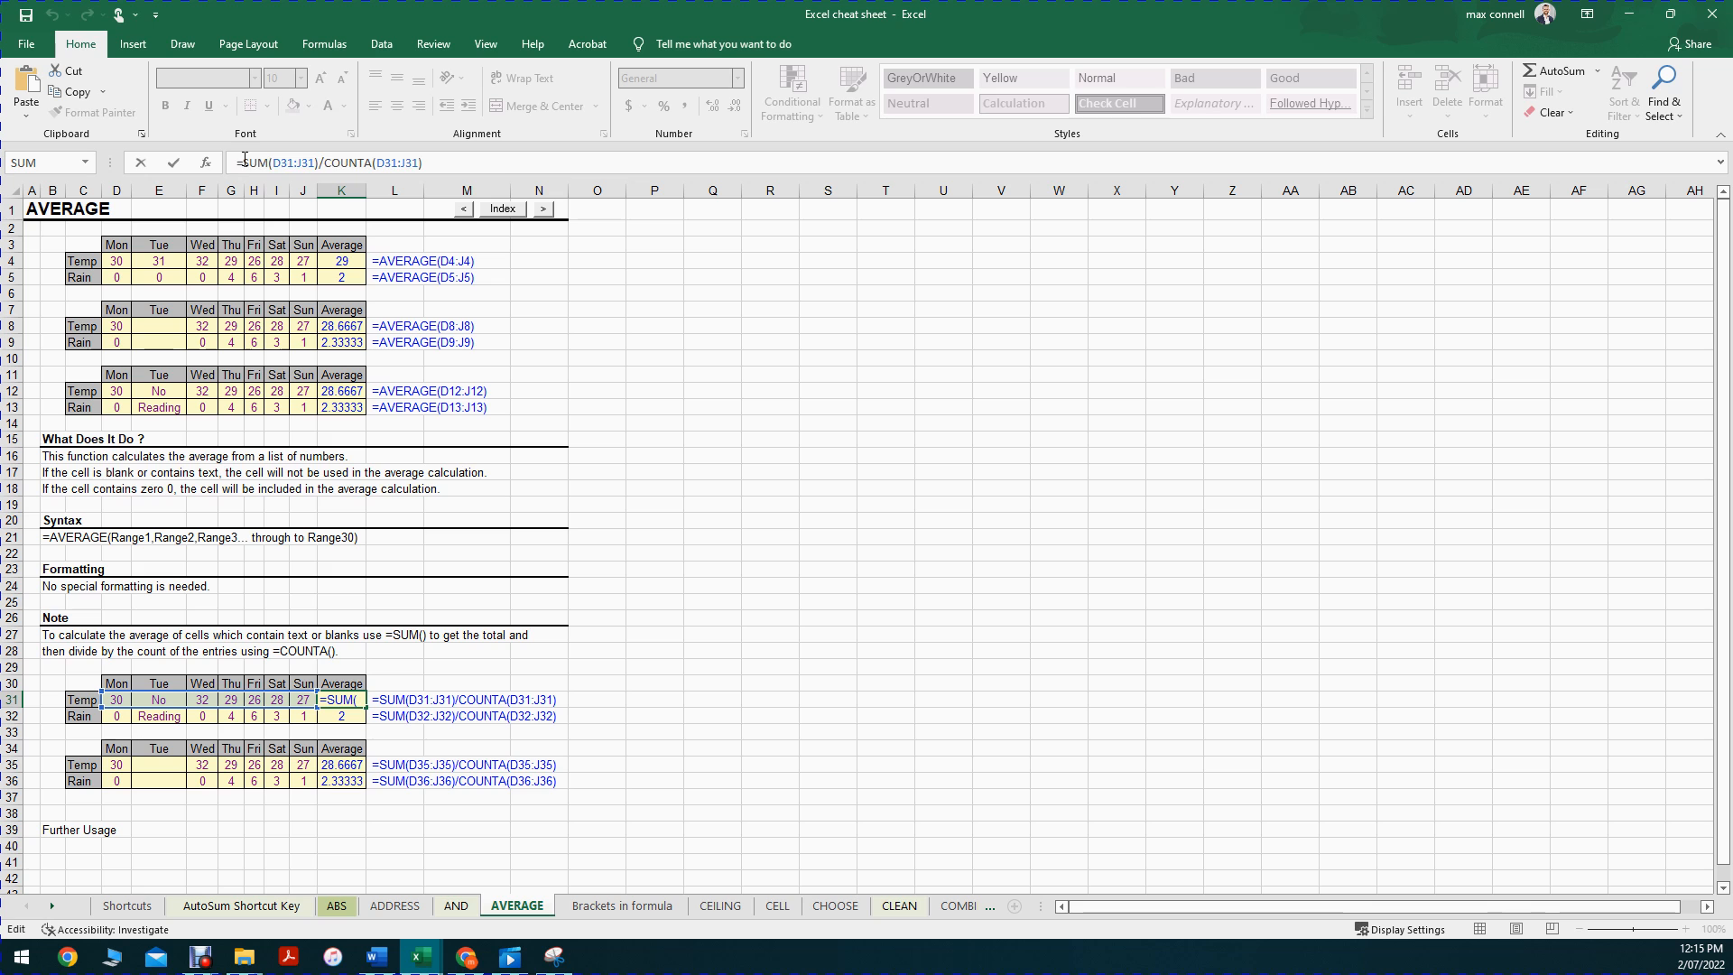
{"action": "left_click_drag", "start_coordinate": [244, 162], "coordinate": [581, 168]}
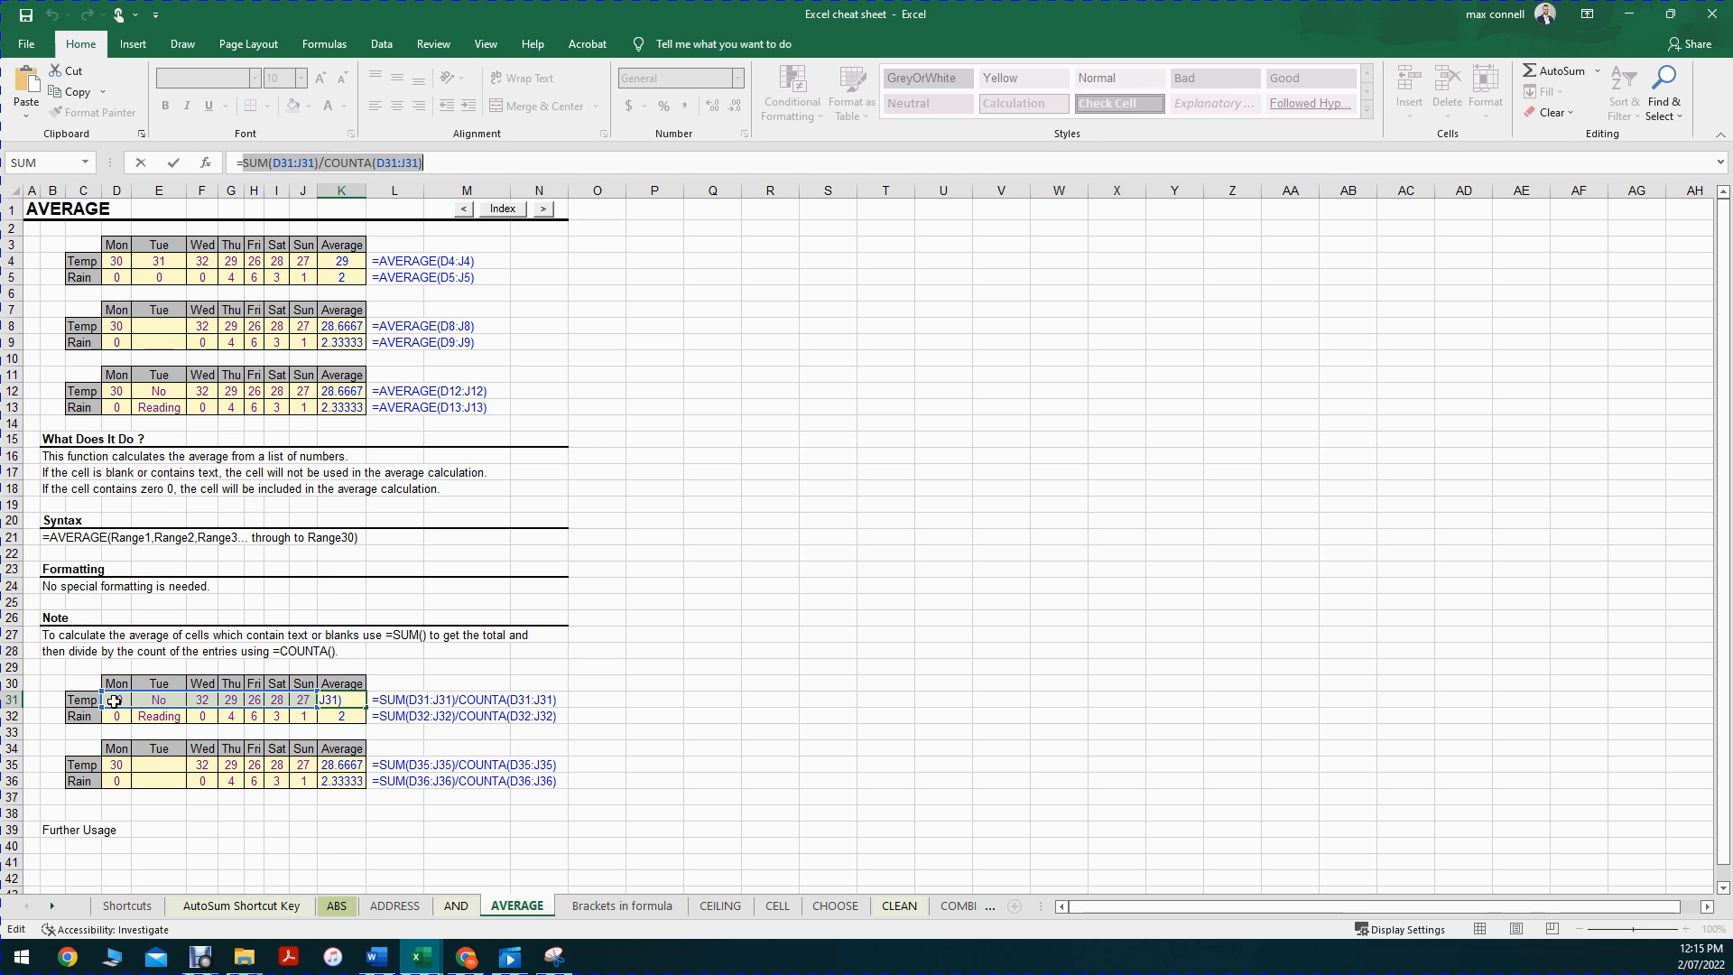
{"action": "key", "text": "Return"}
{"action": "left_click", "coordinate": [328, 700]}
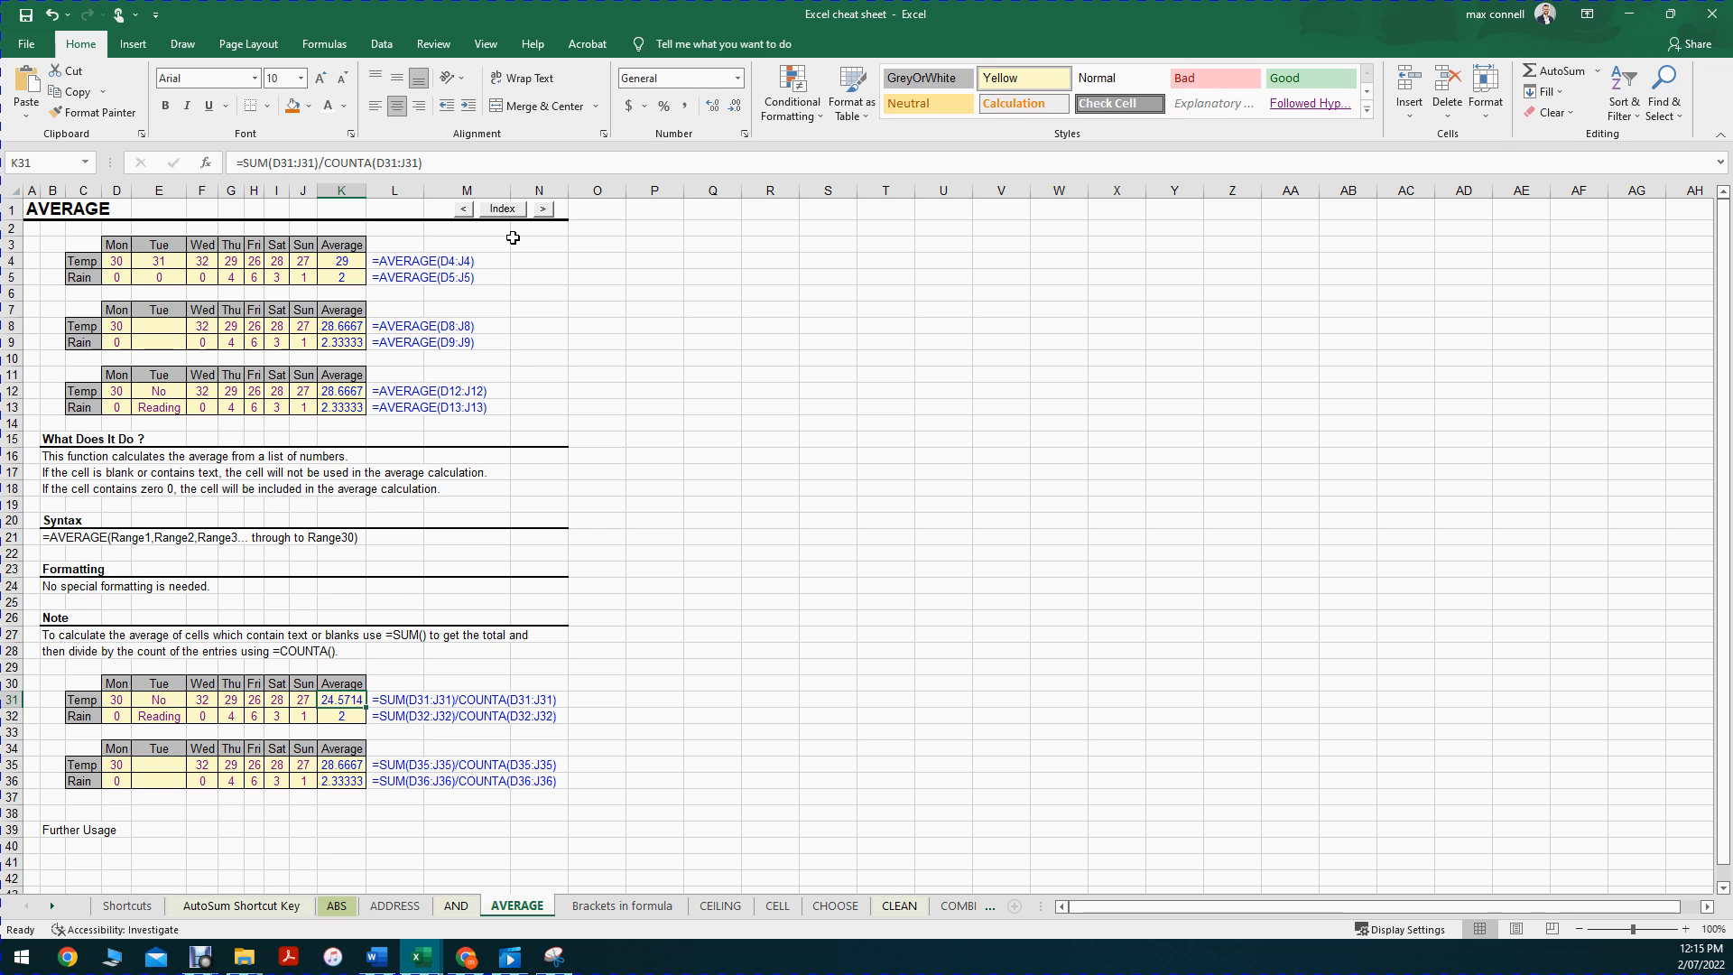
{"action": "left_click_drag", "start_coordinate": [422, 163], "coordinate": [2, 164]}
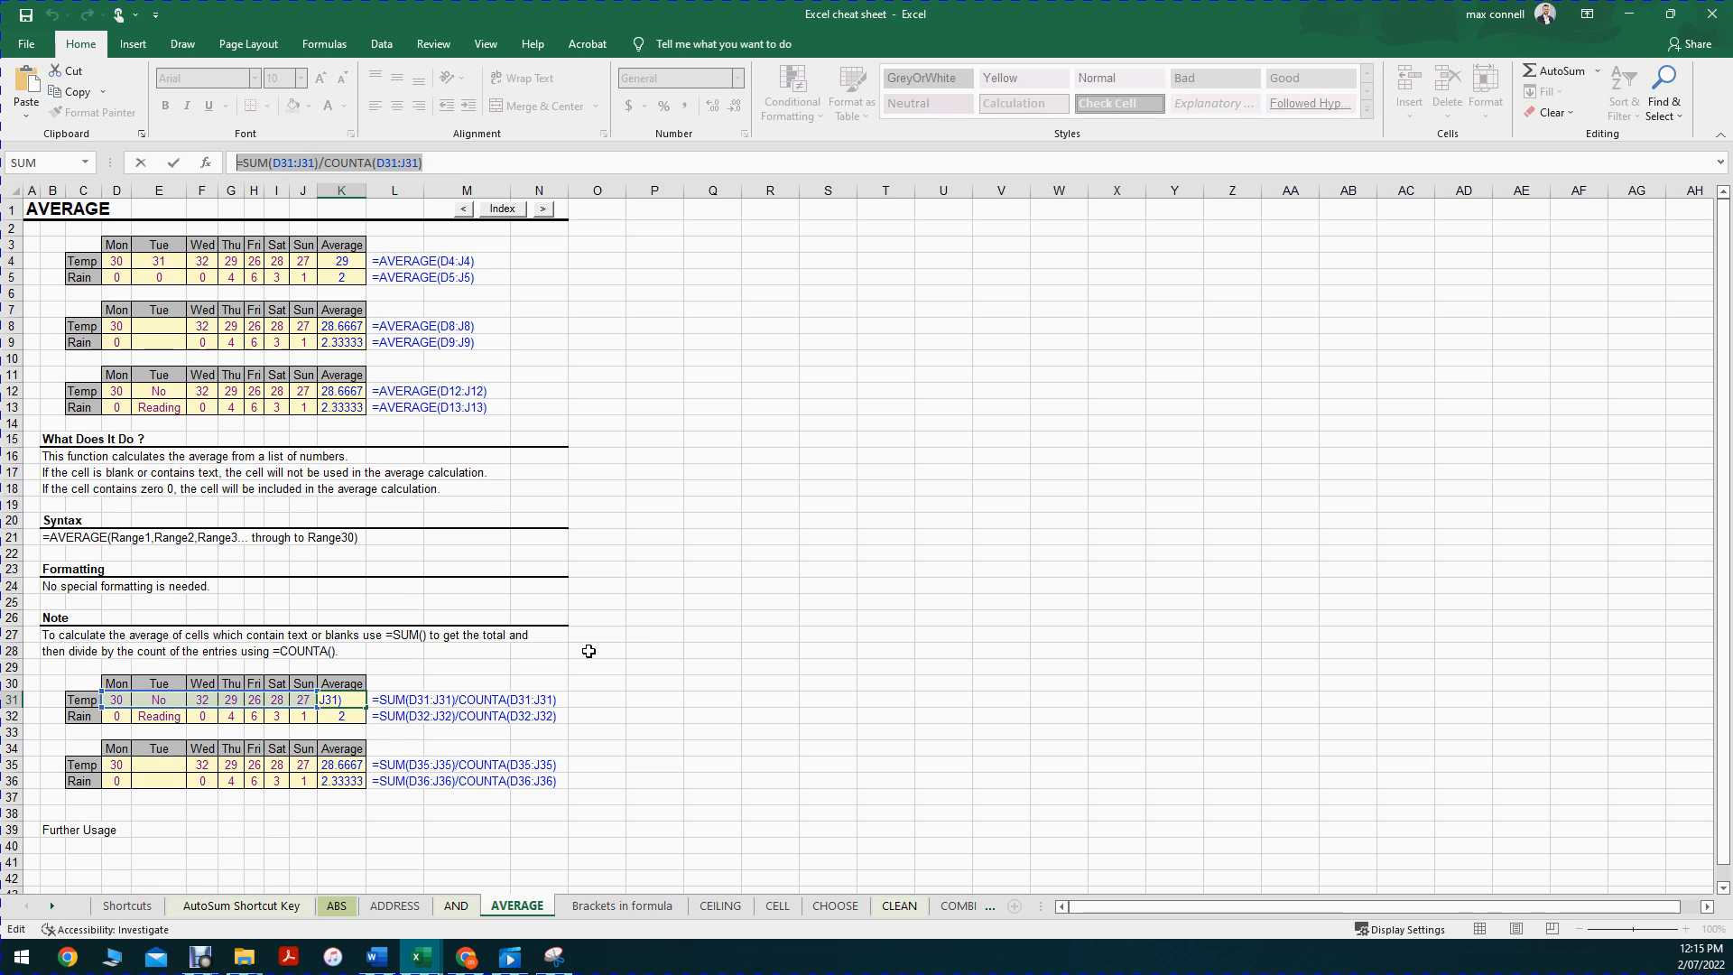
{"action": "key", "text": "Escape"}
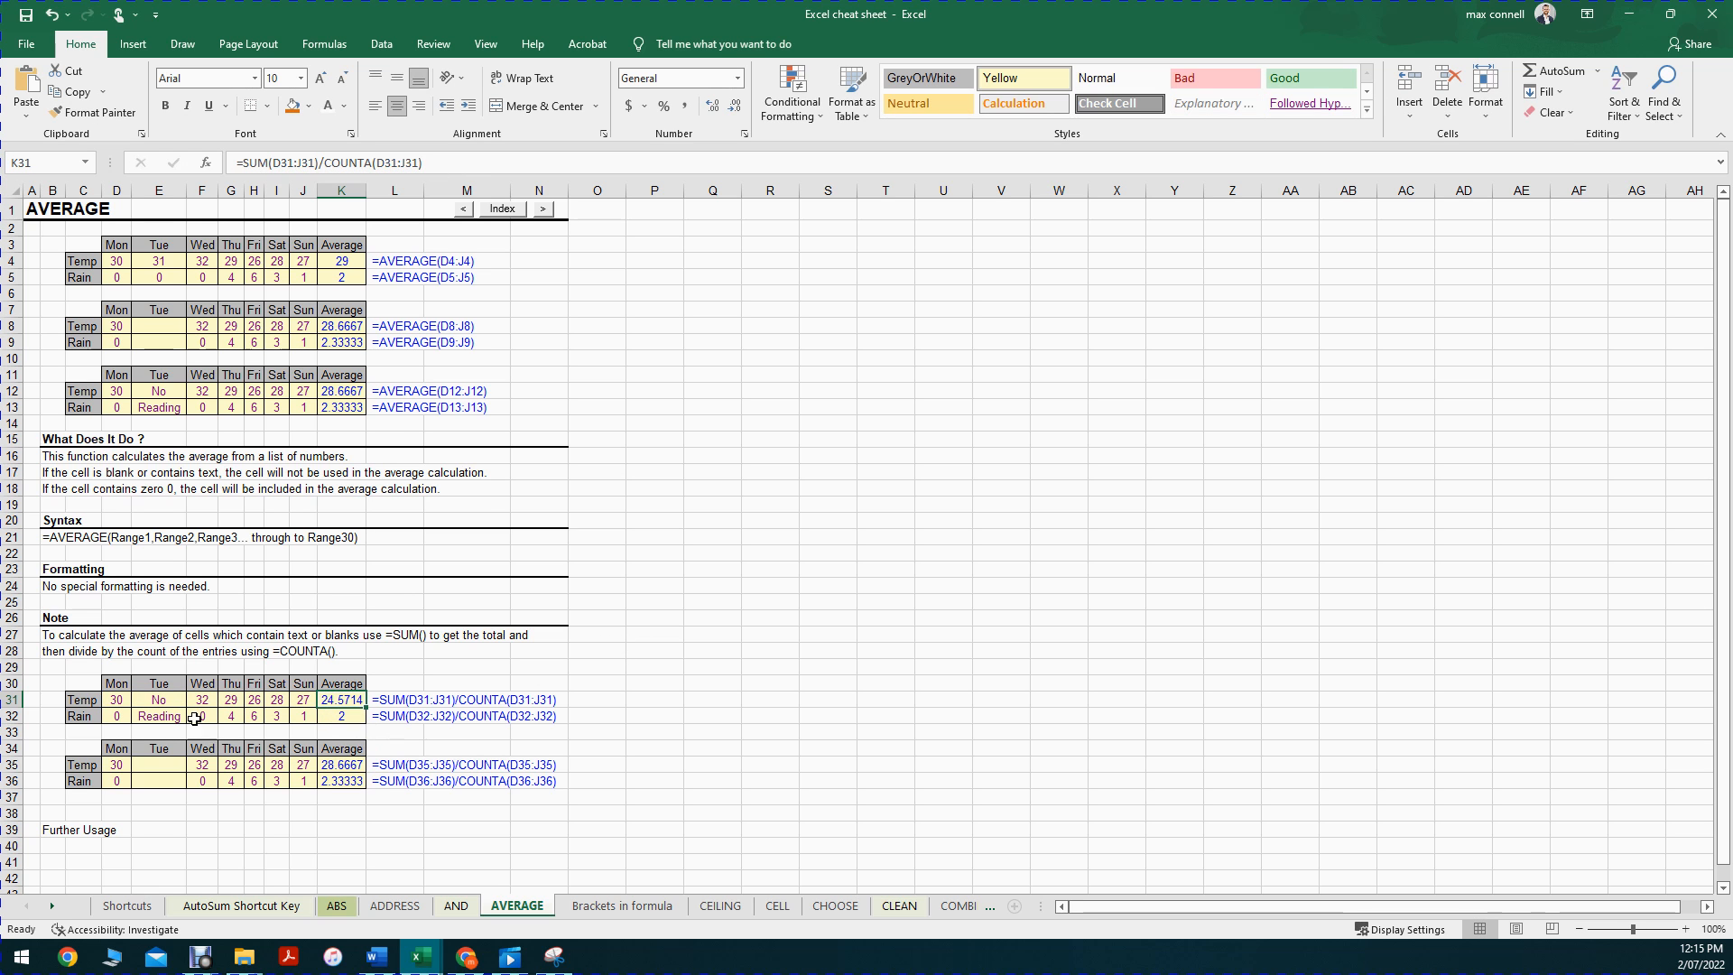
{"action": "double_click", "coordinate": [346, 700]}
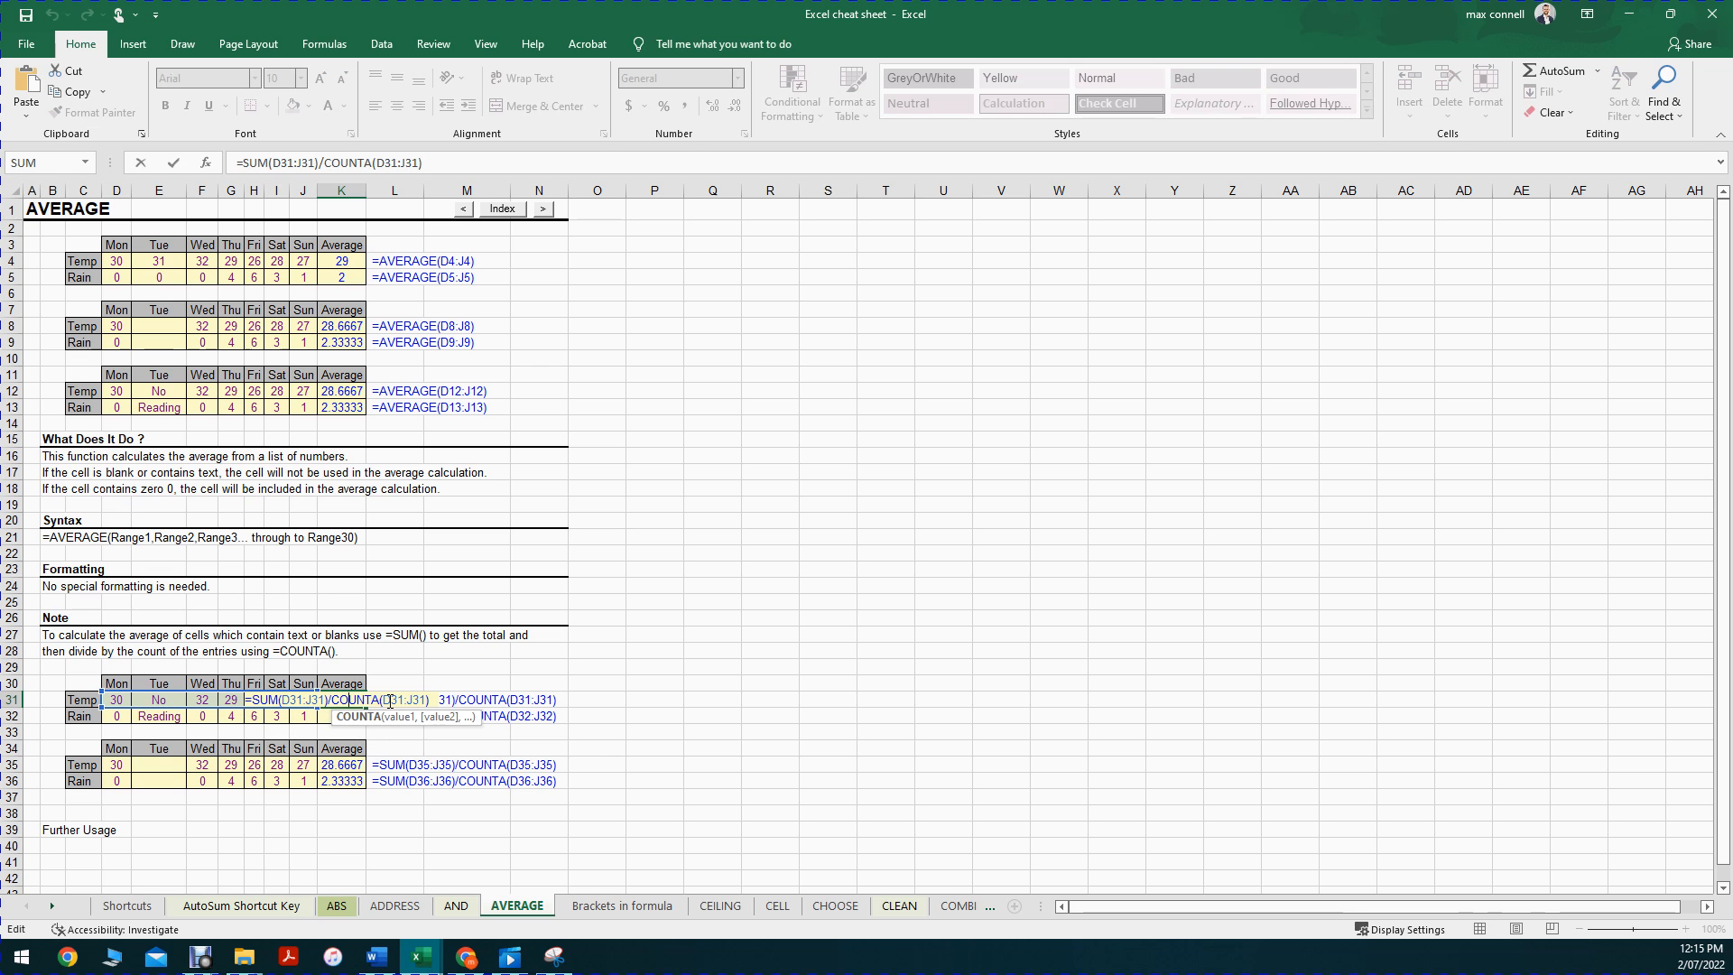
{"action": "key", "text": "Escape"}
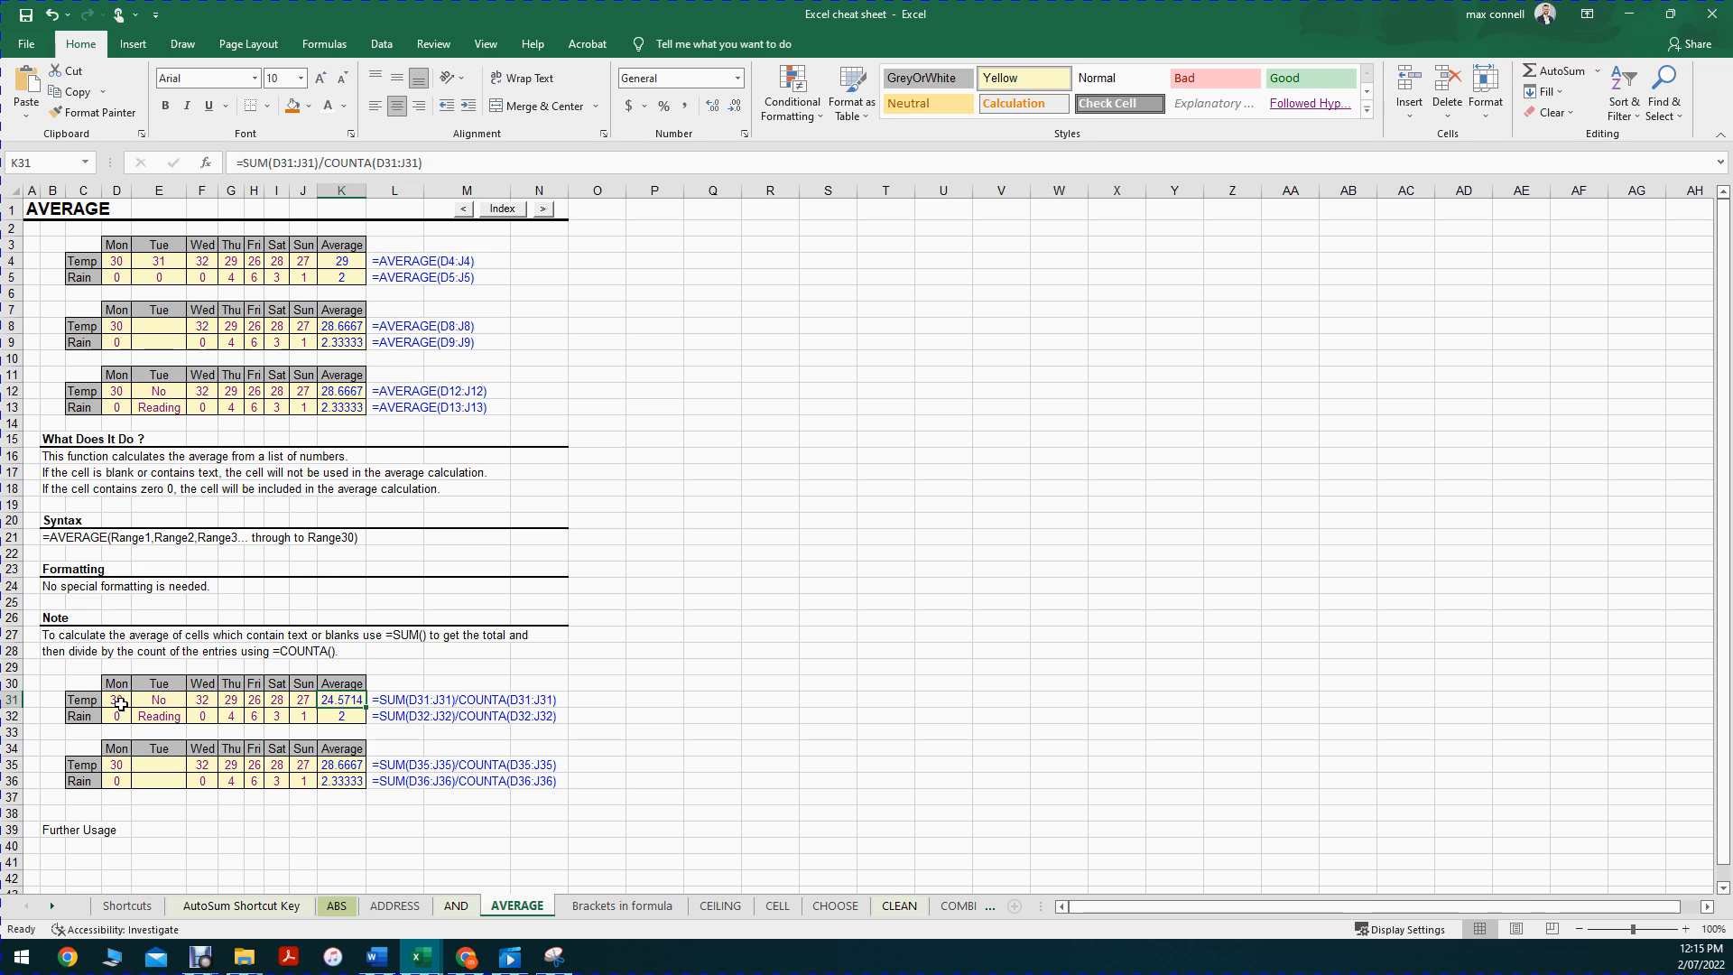
{"action": "left_click_drag", "start_coordinate": [120, 703], "coordinate": [308, 695]}
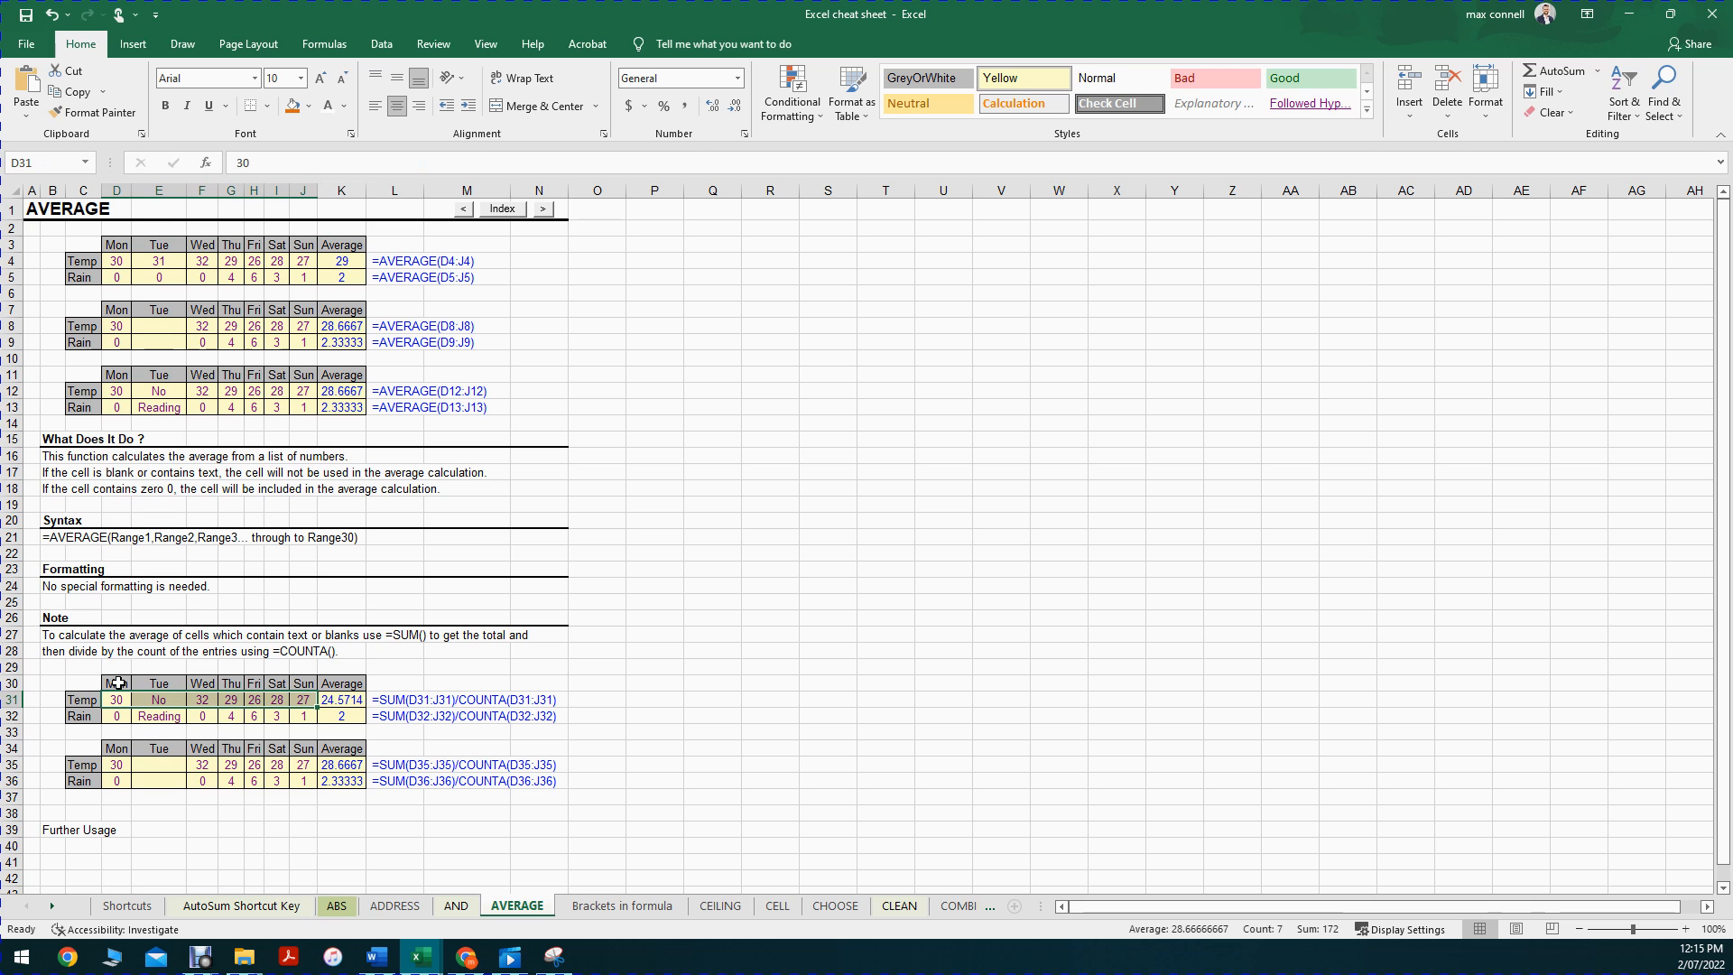
{"action": "left_click", "coordinate": [117, 683]}
{"action": "key", "text": "Down"}
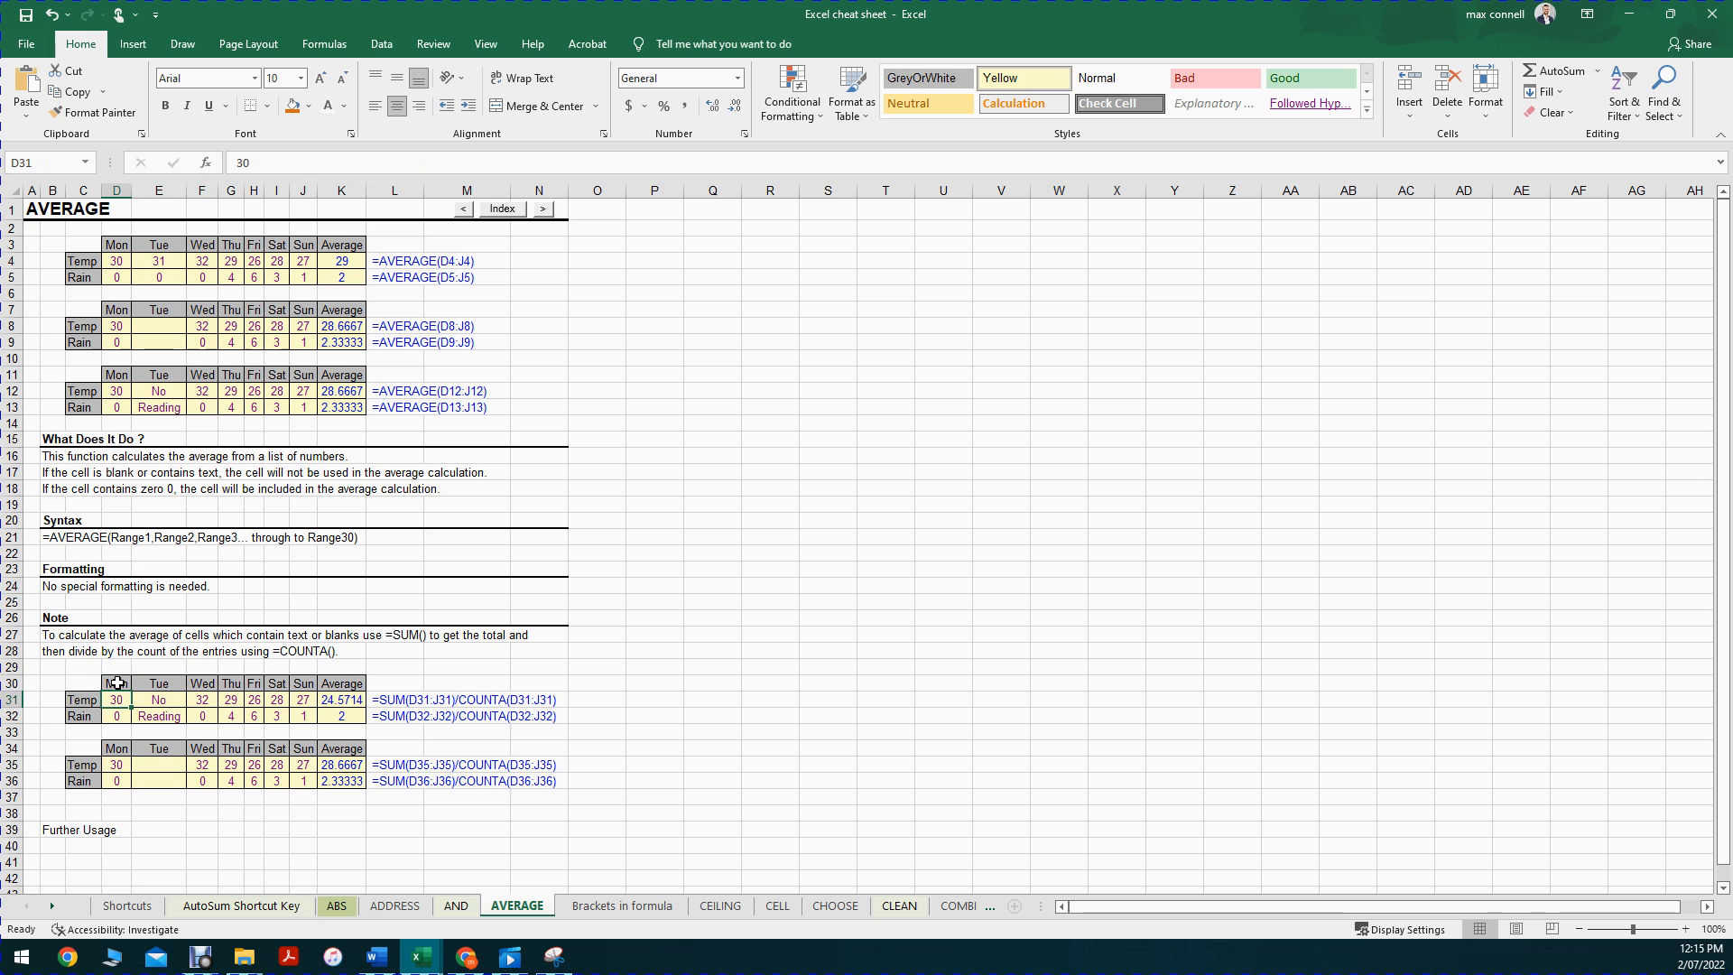
{"action": "key", "text": "ctrl+shift+Right"}
{"action": "key", "text": "ctrl+shift+Left"}
{"action": "key", "text": "shift+Right"}
{"action": "key", "text": "shift+Right"}
{"action": "key", "text": "shift+Right"}
{"action": "key", "text": "shift+Right"}
{"action": "key", "text": "shift+Right"}
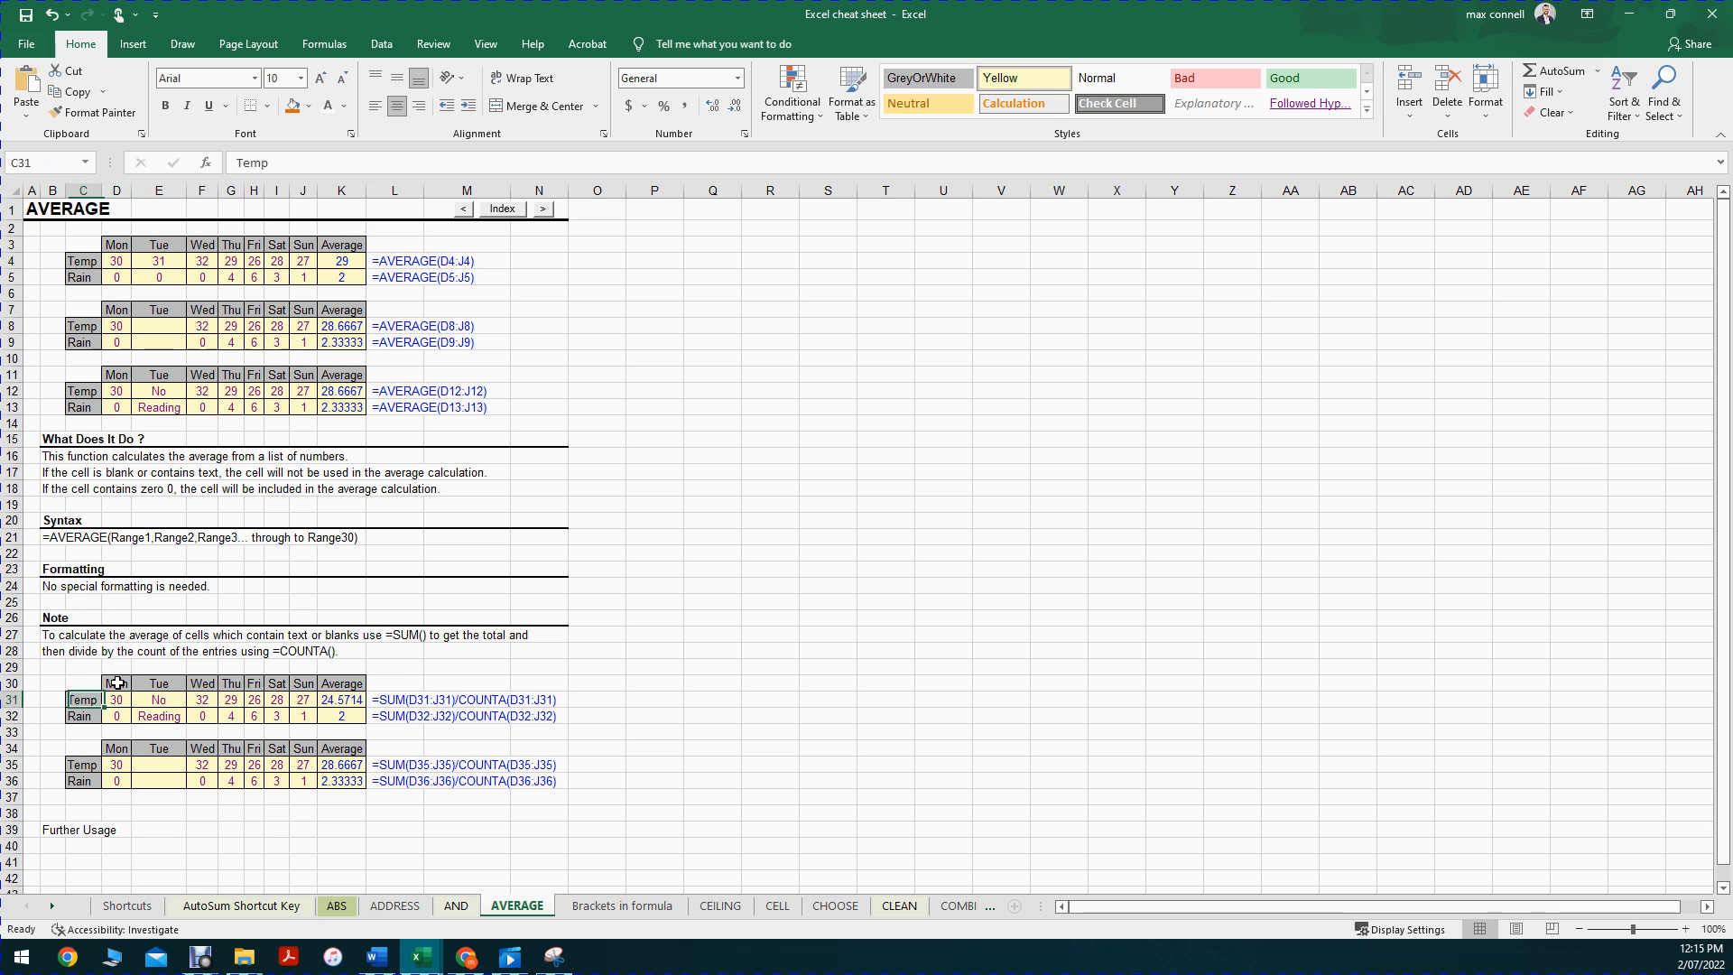
{"action": "key", "text": "shift+Right"}
{"action": "key", "text": "shift+Right"}
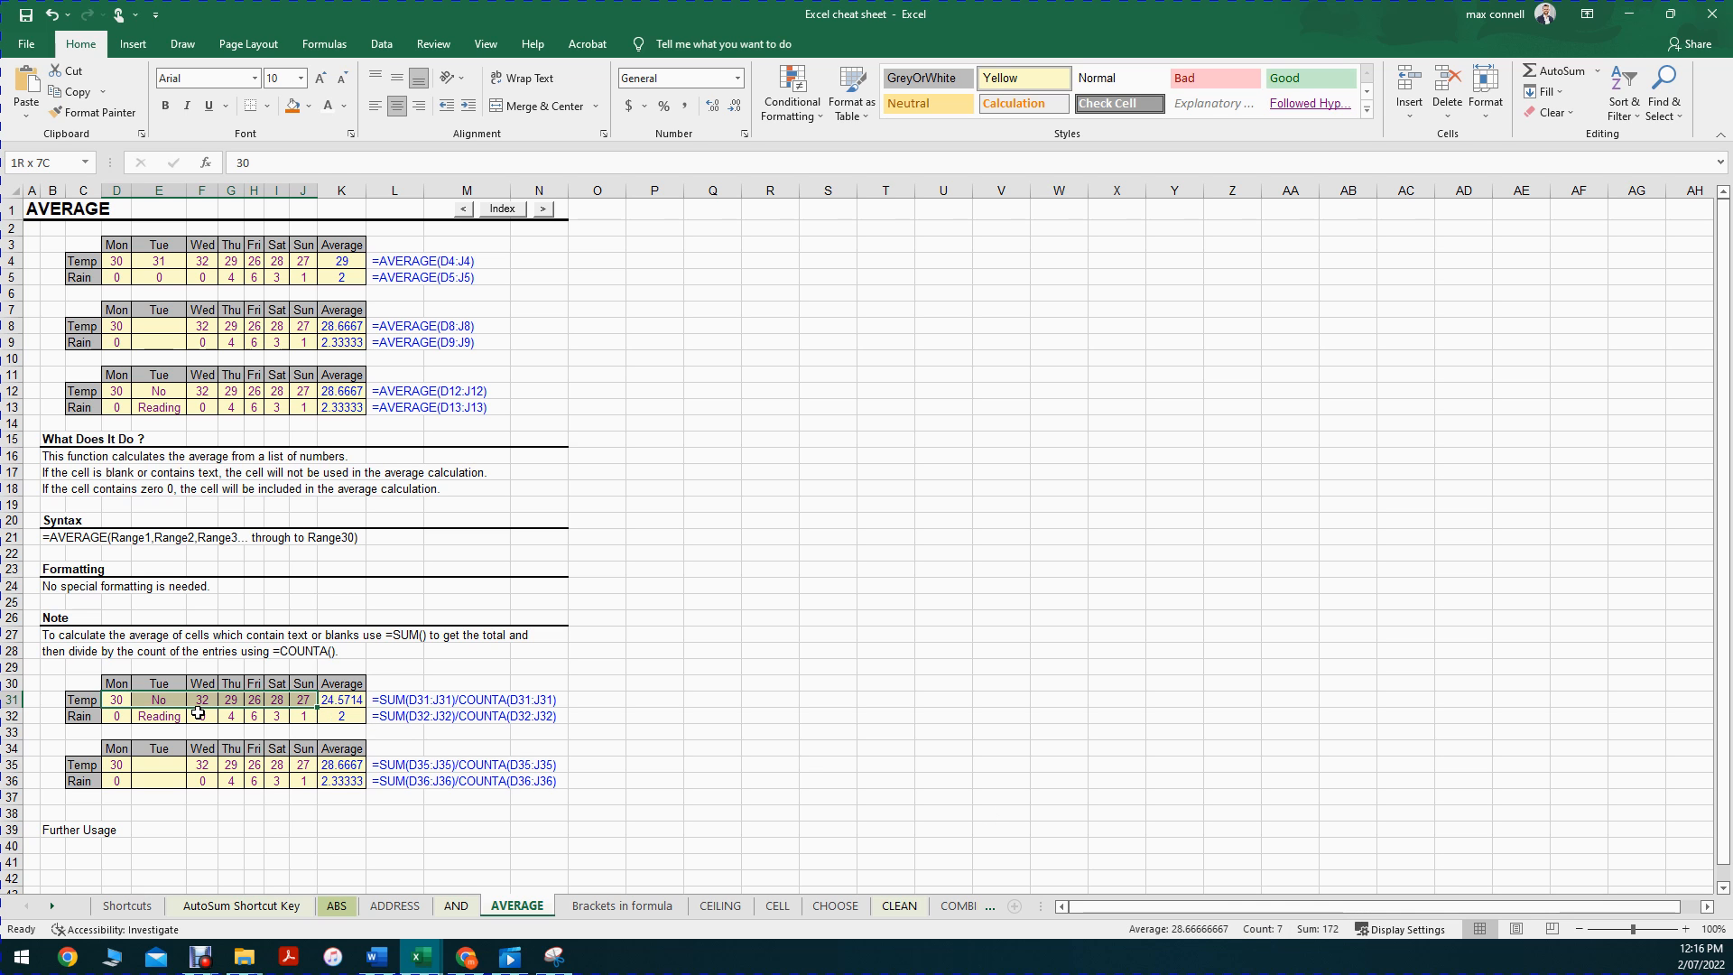
{"action": "left_click_drag", "start_coordinate": [298, 700], "coordinate": [115, 692]}
{"action": "left_click", "coordinate": [496, 700]}
{"action": "left_click", "coordinate": [302, 699]}
{"action": "left_click_drag", "start_coordinate": [289, 699], "coordinate": [116, 698]}
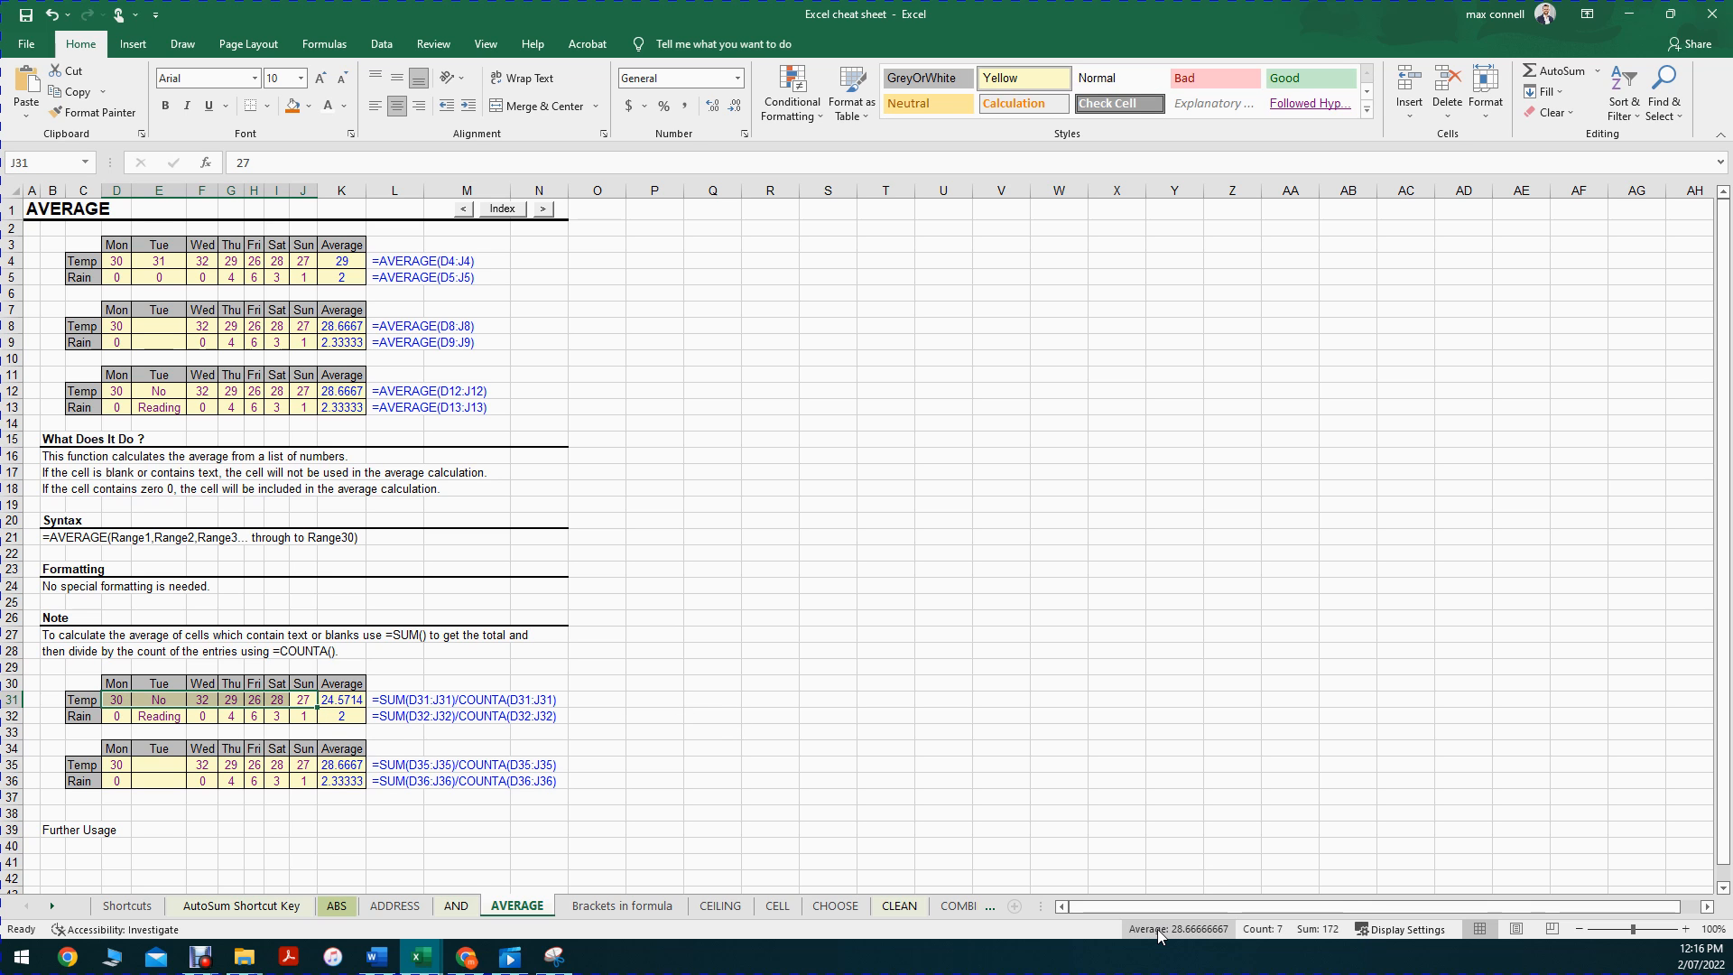
{"action": "left_click", "coordinate": [151, 702]}
{"action": "left_click", "coordinate": [309, 699]}
{"action": "left_click", "coordinate": [345, 701]}
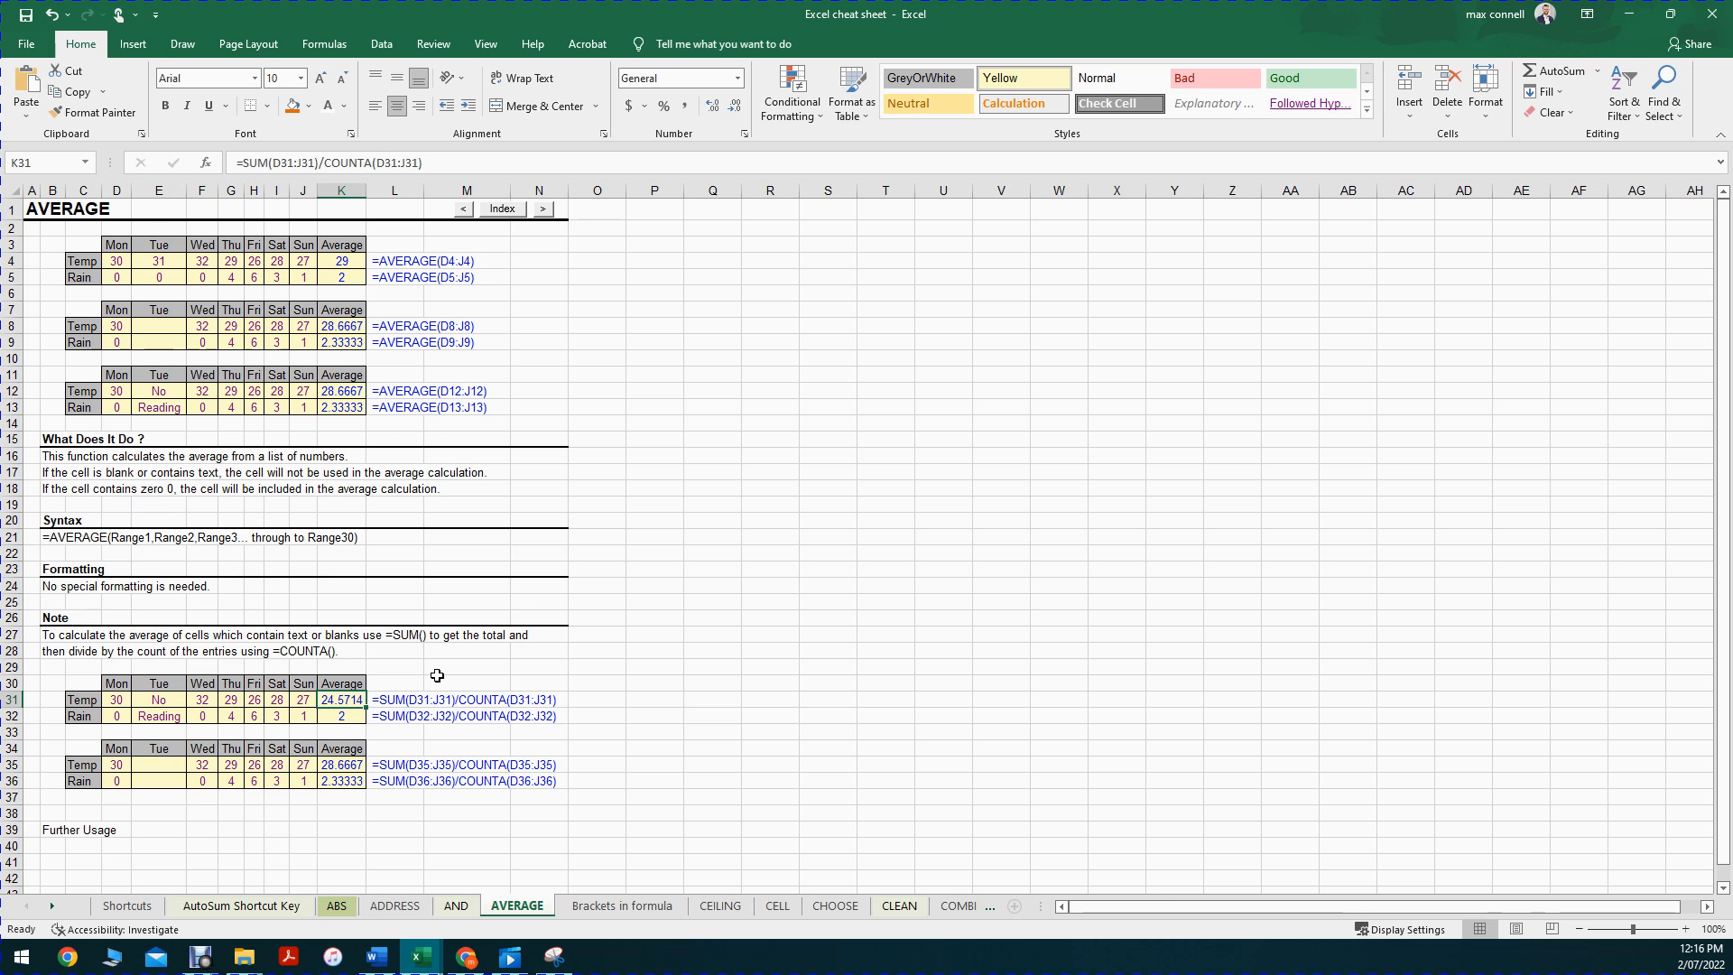
{"action": "left_click", "coordinate": [386, 393]}
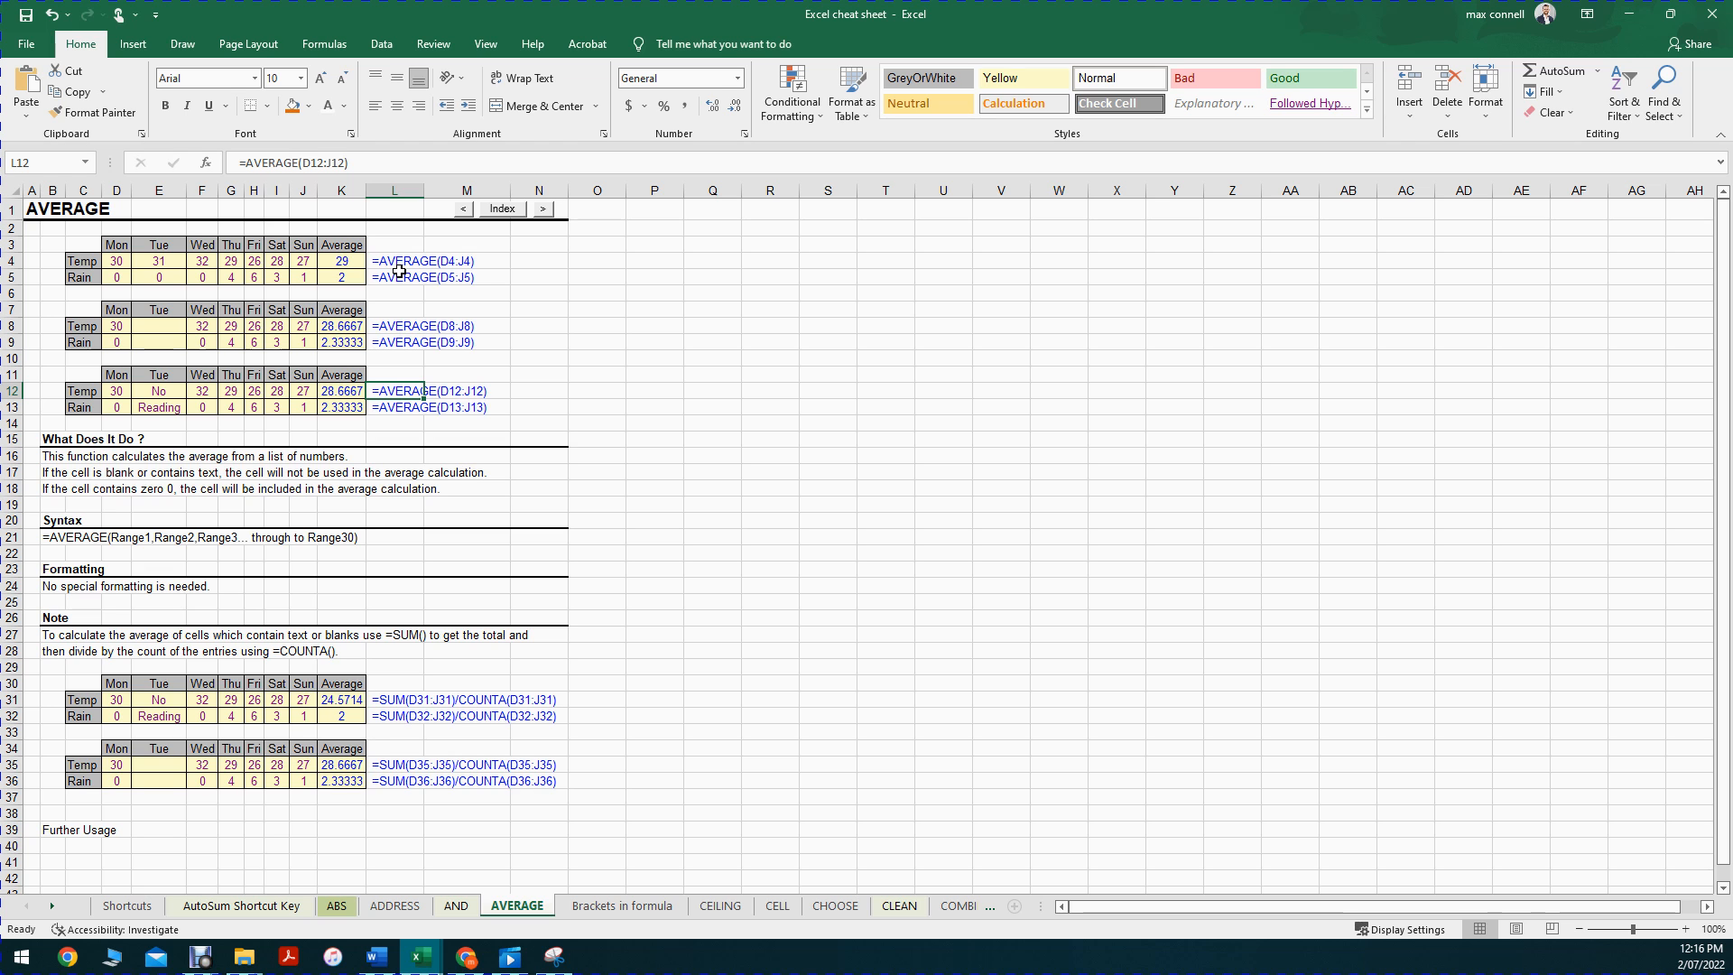
Step: Inspect the AVERAGE formulas in K31, K12 and K8 to see their ranges
{"action": "left_click", "coordinate": [354, 700]}
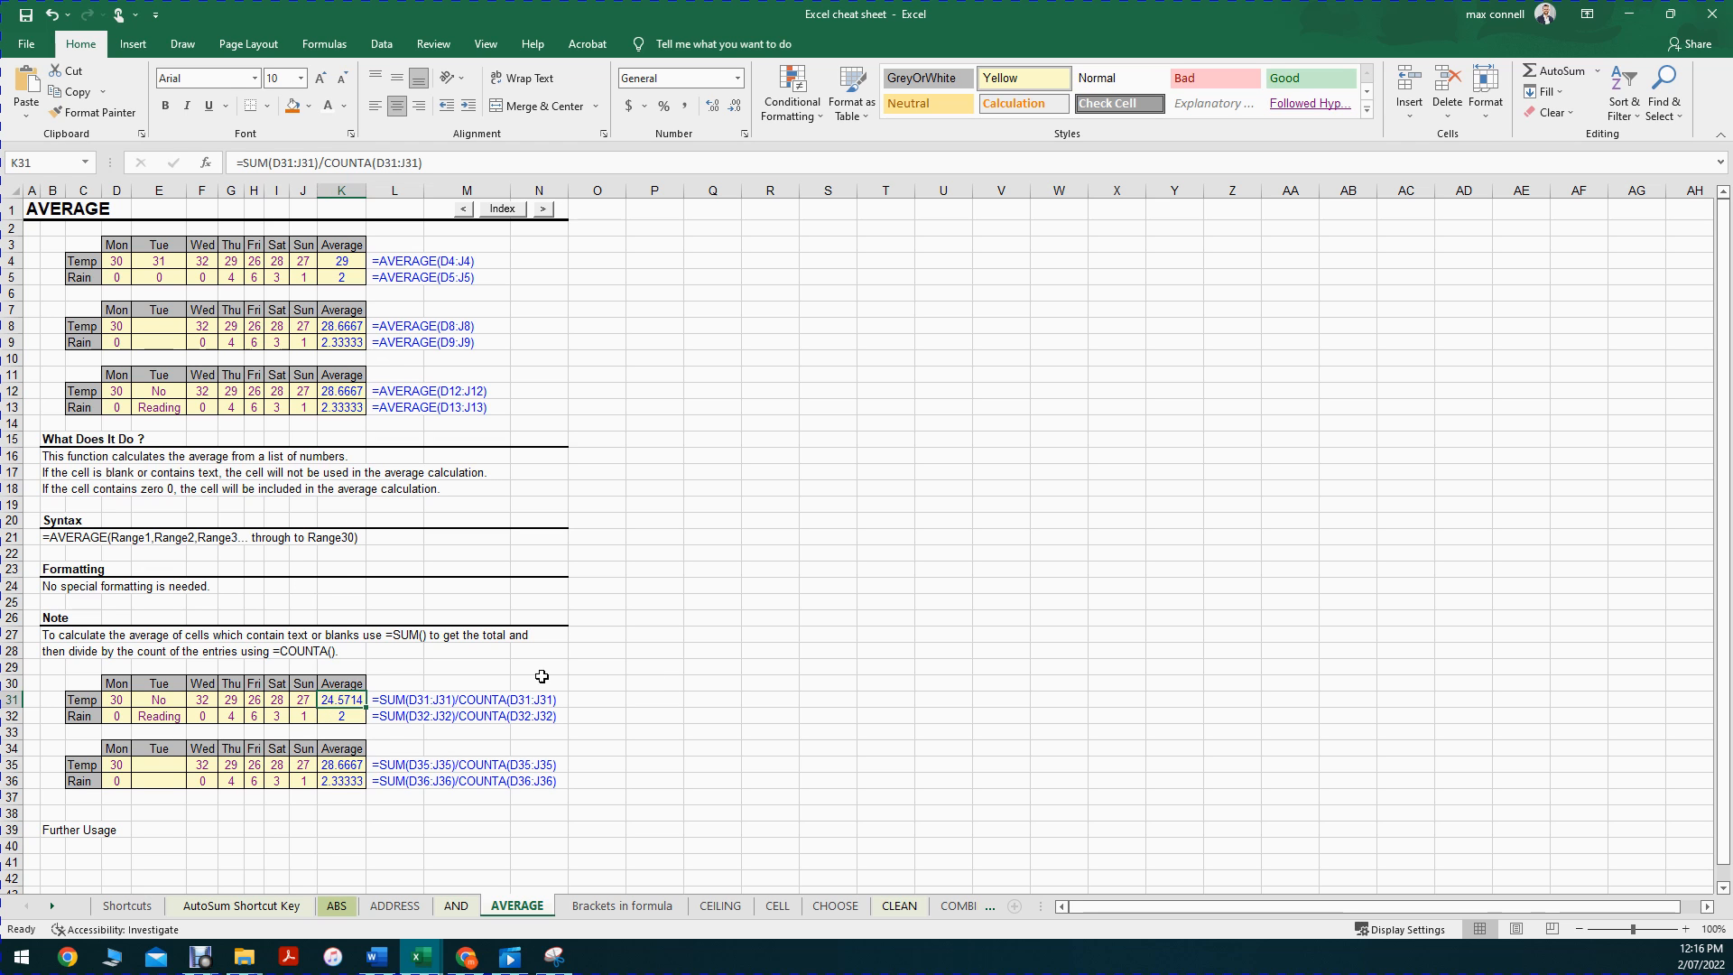
{"action": "double_click", "coordinate": [348, 702]}
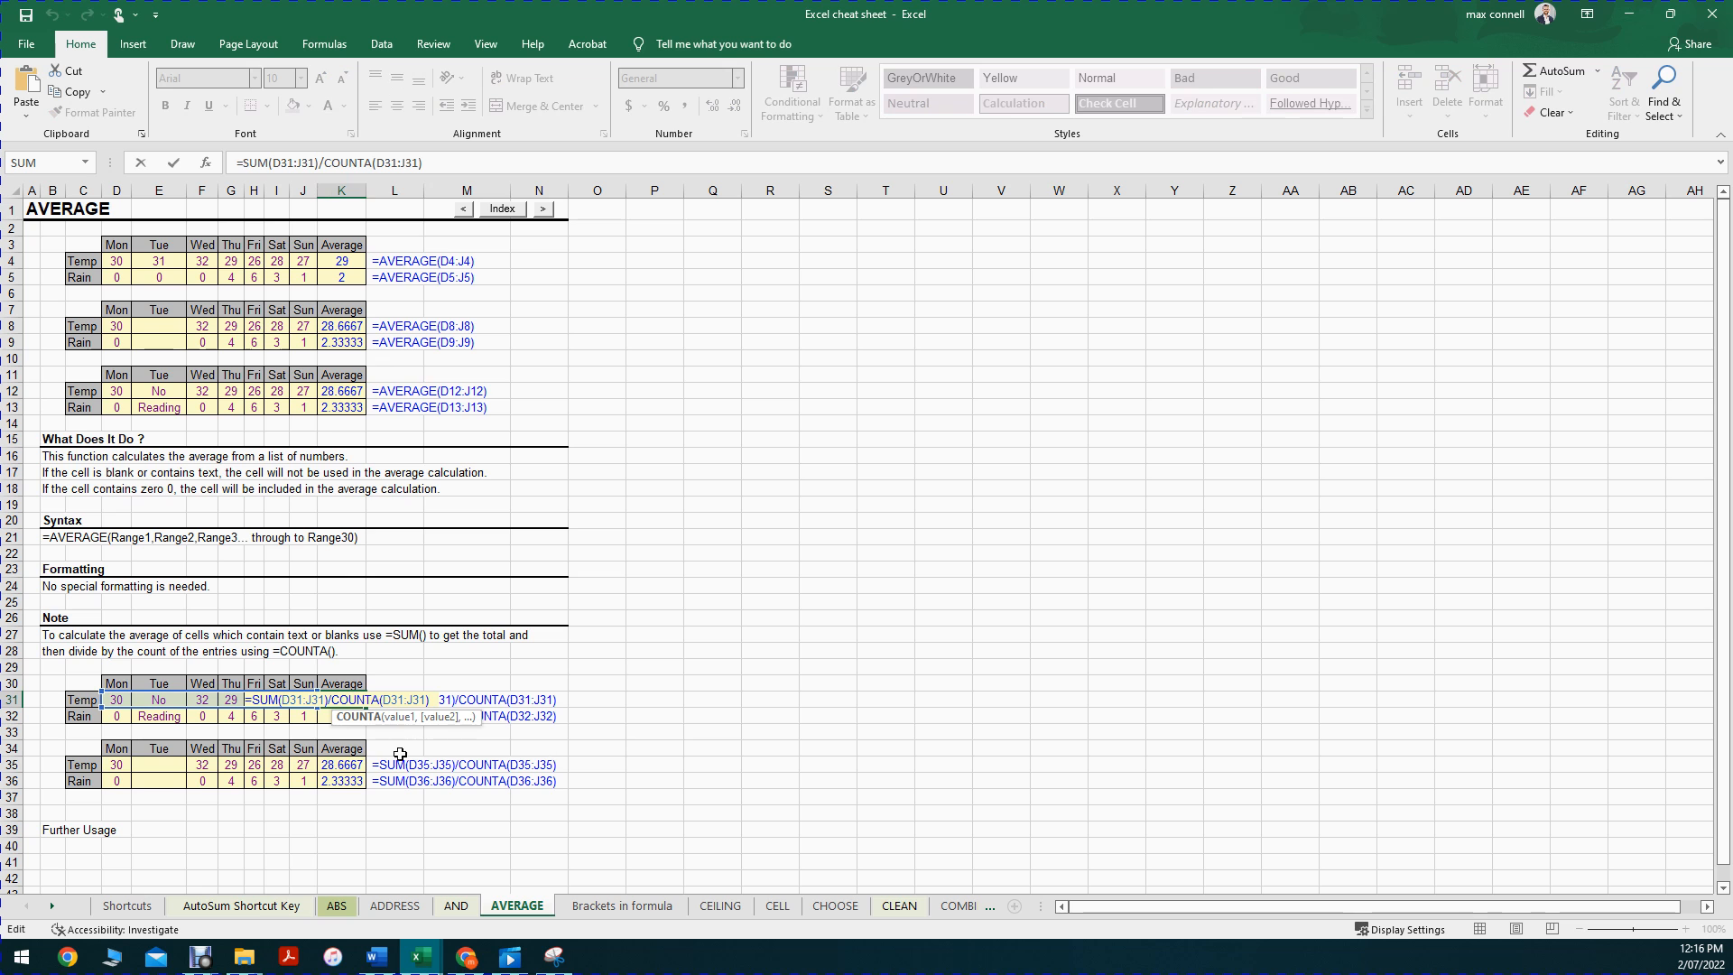
{"action": "left_click", "coordinate": [339, 392]}
{"action": "double_click", "coordinate": [338, 393]}
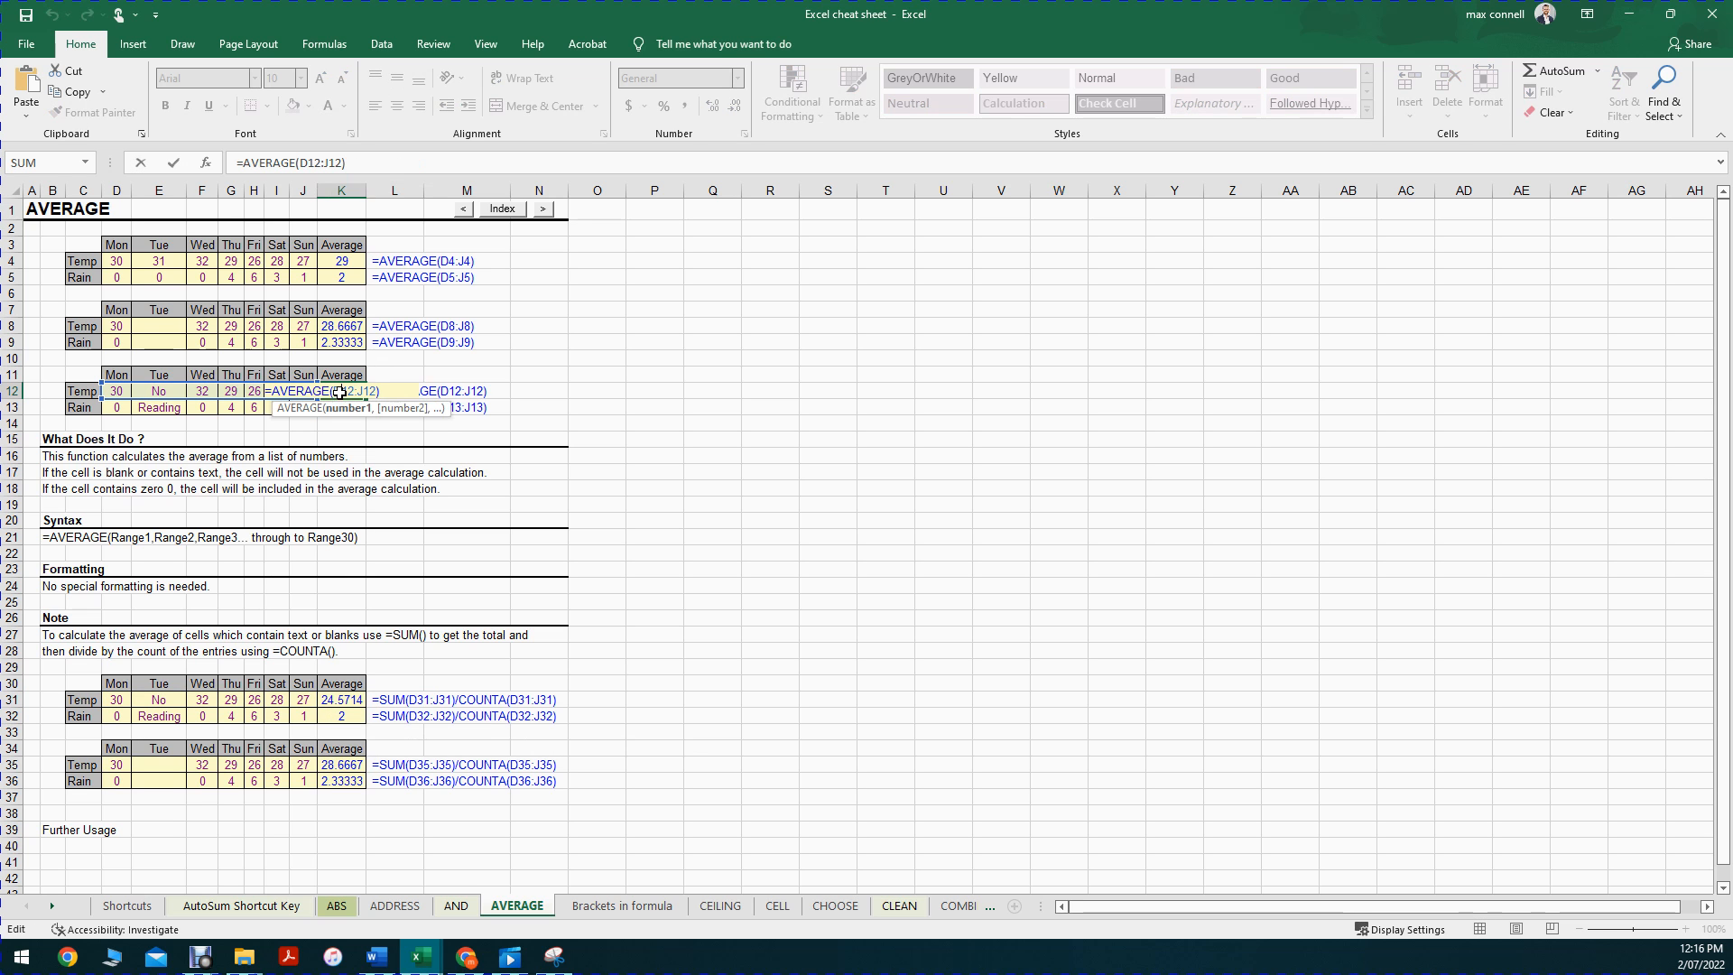
{"action": "left_click", "coordinate": [337, 327]}
{"action": "double_click", "coordinate": [336, 327]}
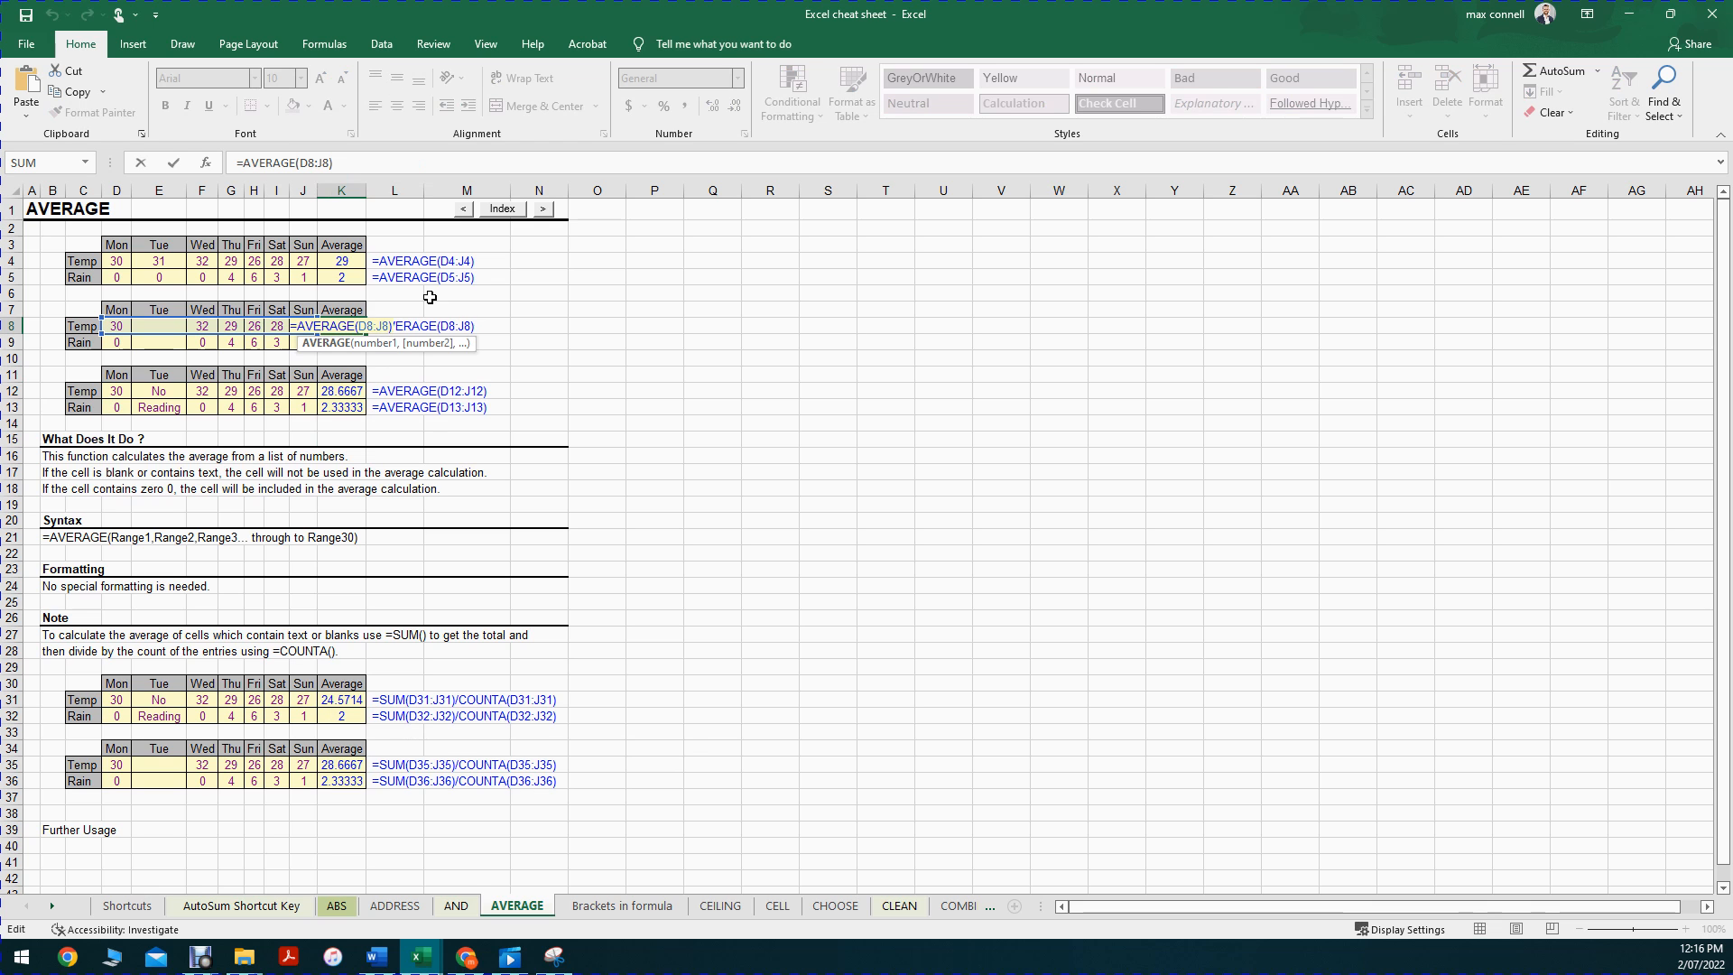
Step: Try narrowing K8's average to F8:J8 by dragging the range, then undo it
{"action": "left_click", "coordinate": [320, 162]}
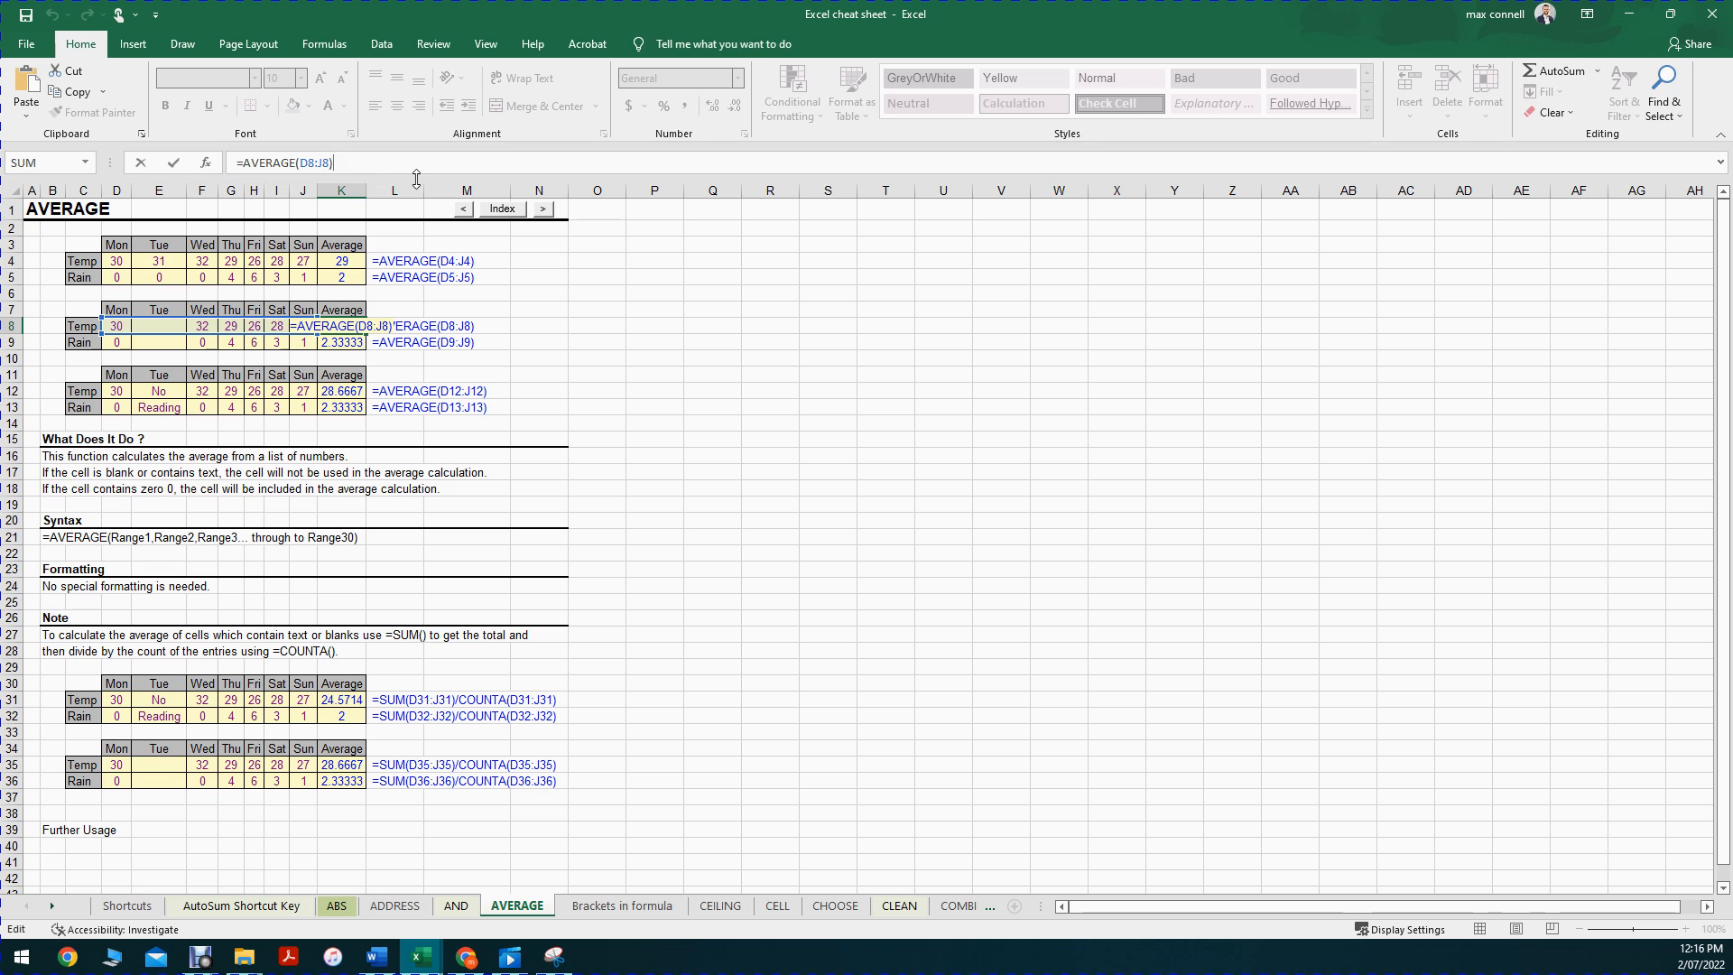
{"action": "key", "text": "Escape"}
{"action": "left_click_drag", "start_coordinate": [105, 327], "coordinate": [309, 327]}
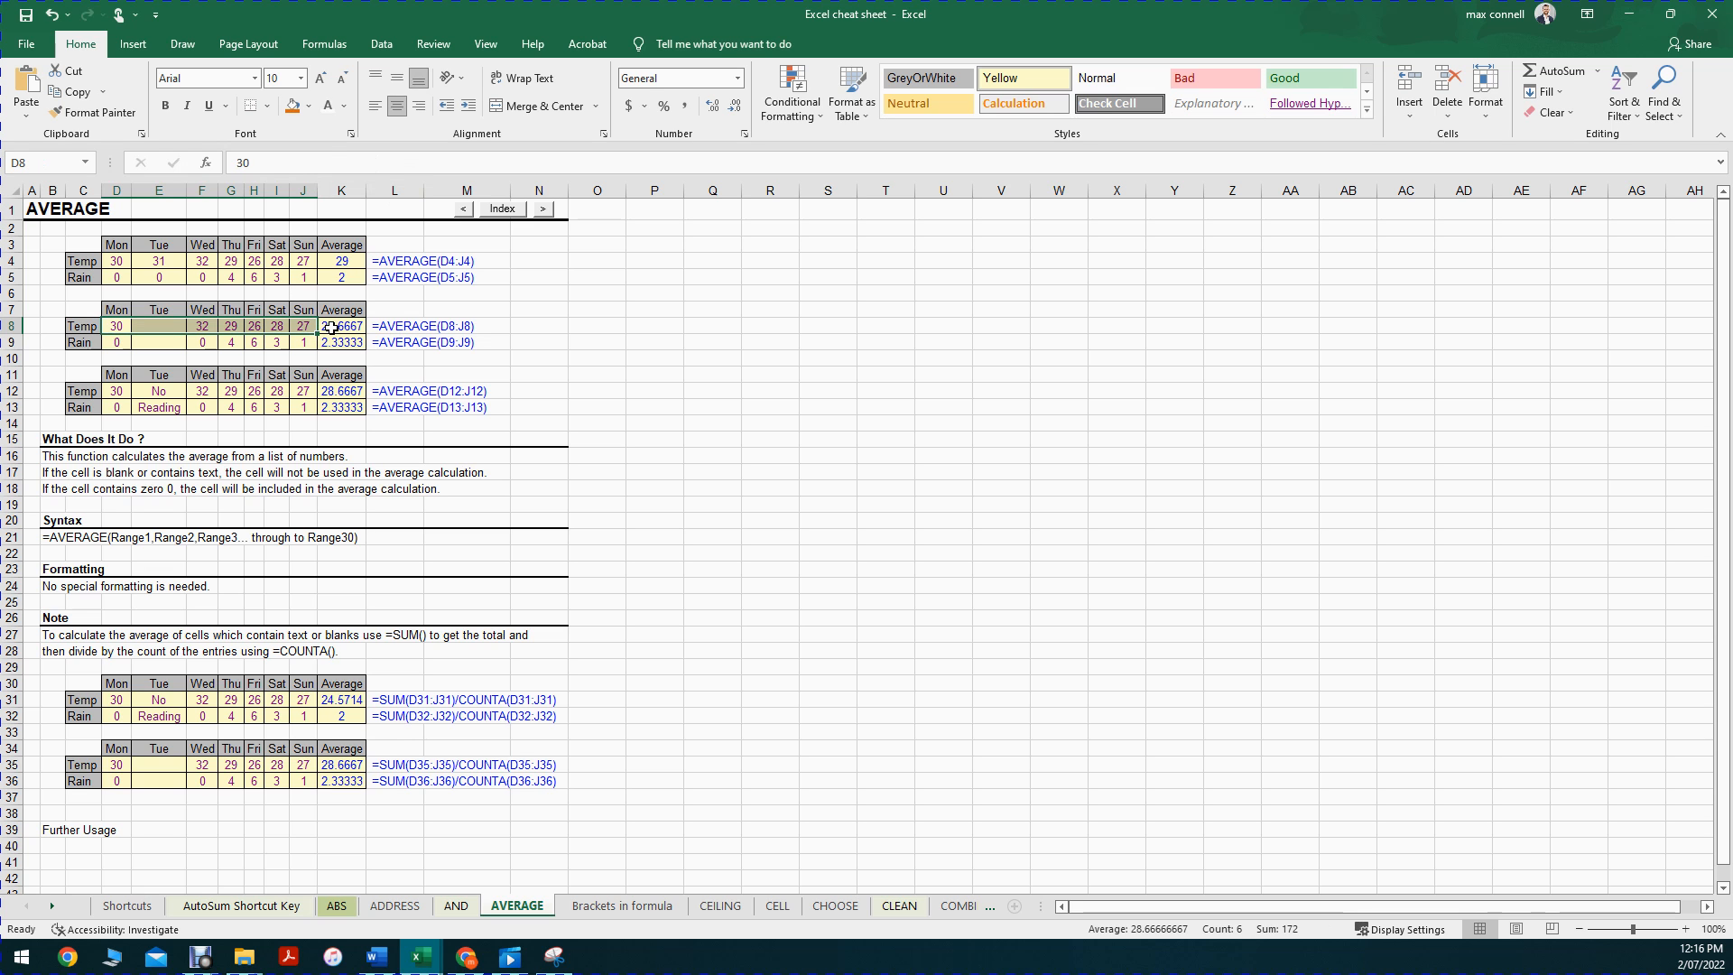
{"action": "double_click", "coordinate": [348, 327]}
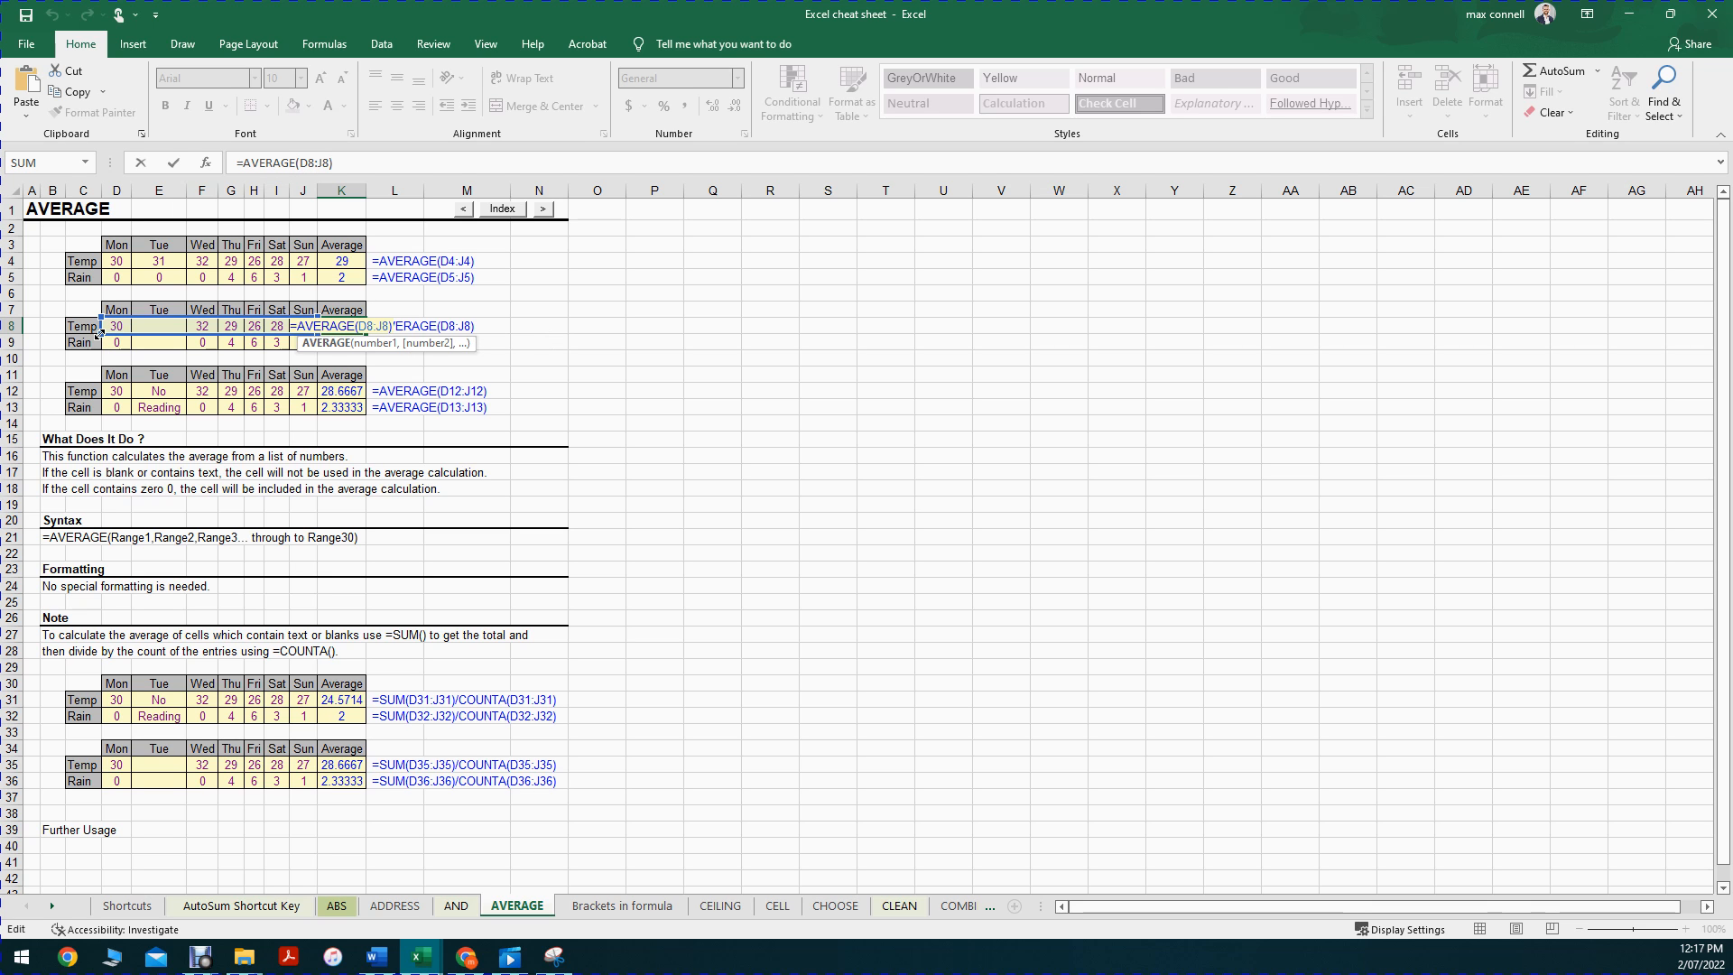
{"action": "left_click_drag", "start_coordinate": [116, 332], "coordinate": [187, 333]}
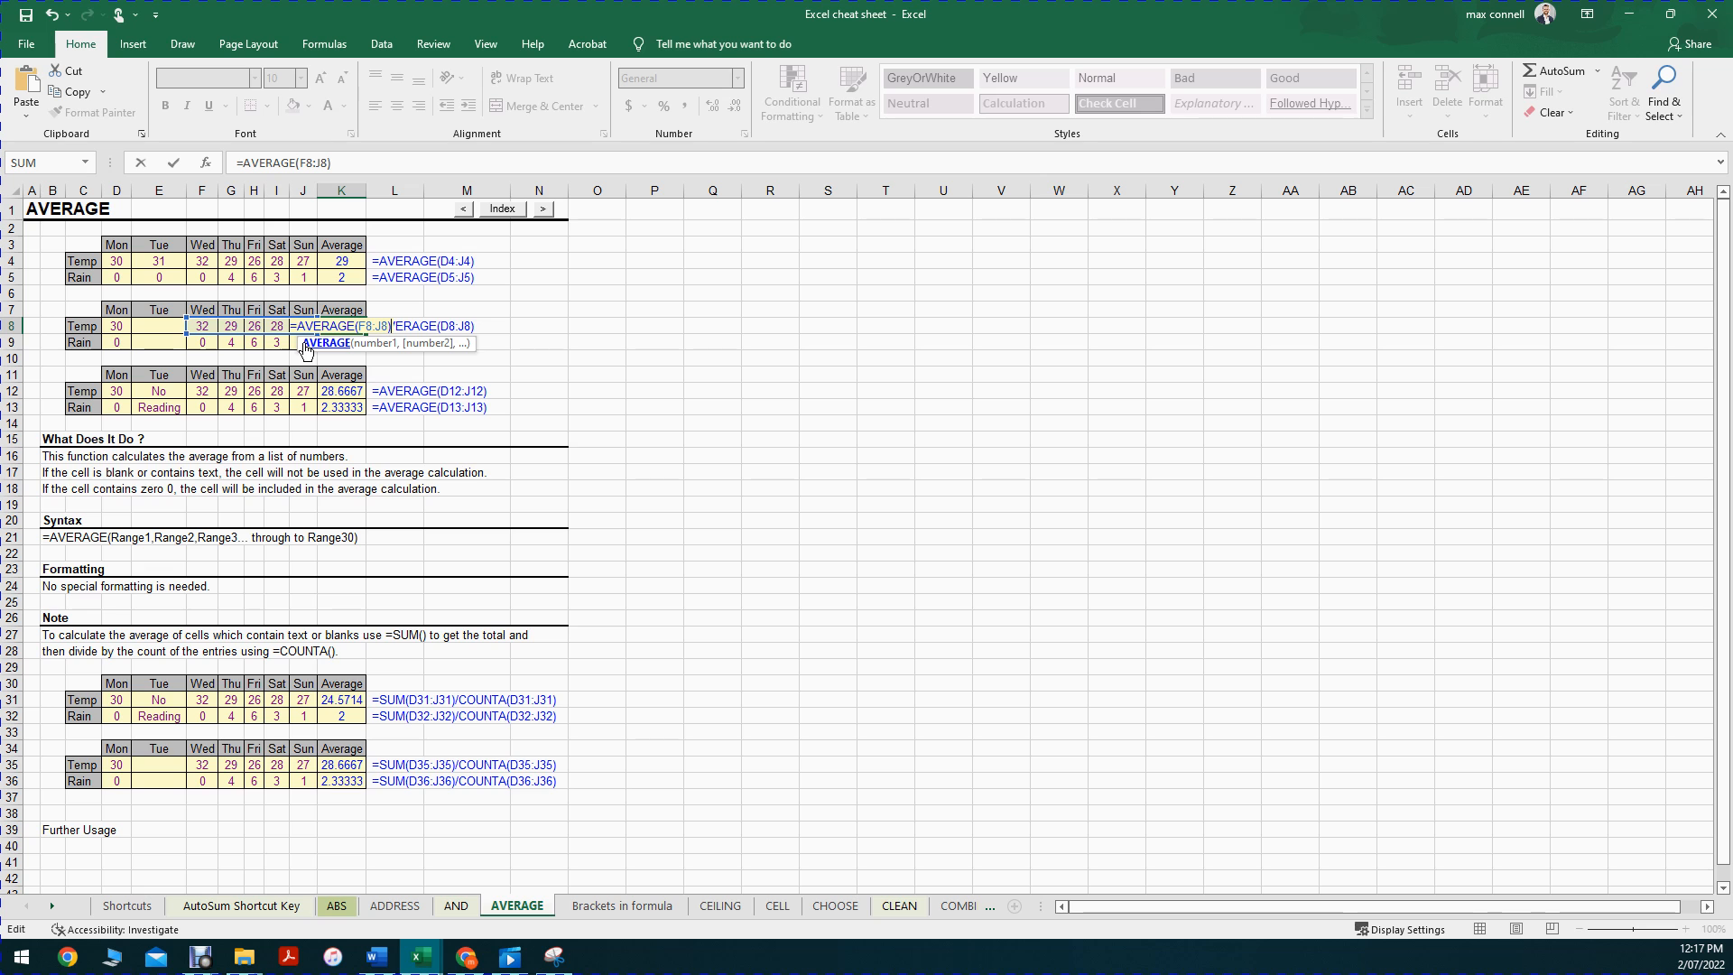
{"action": "key", "text": "Return"}
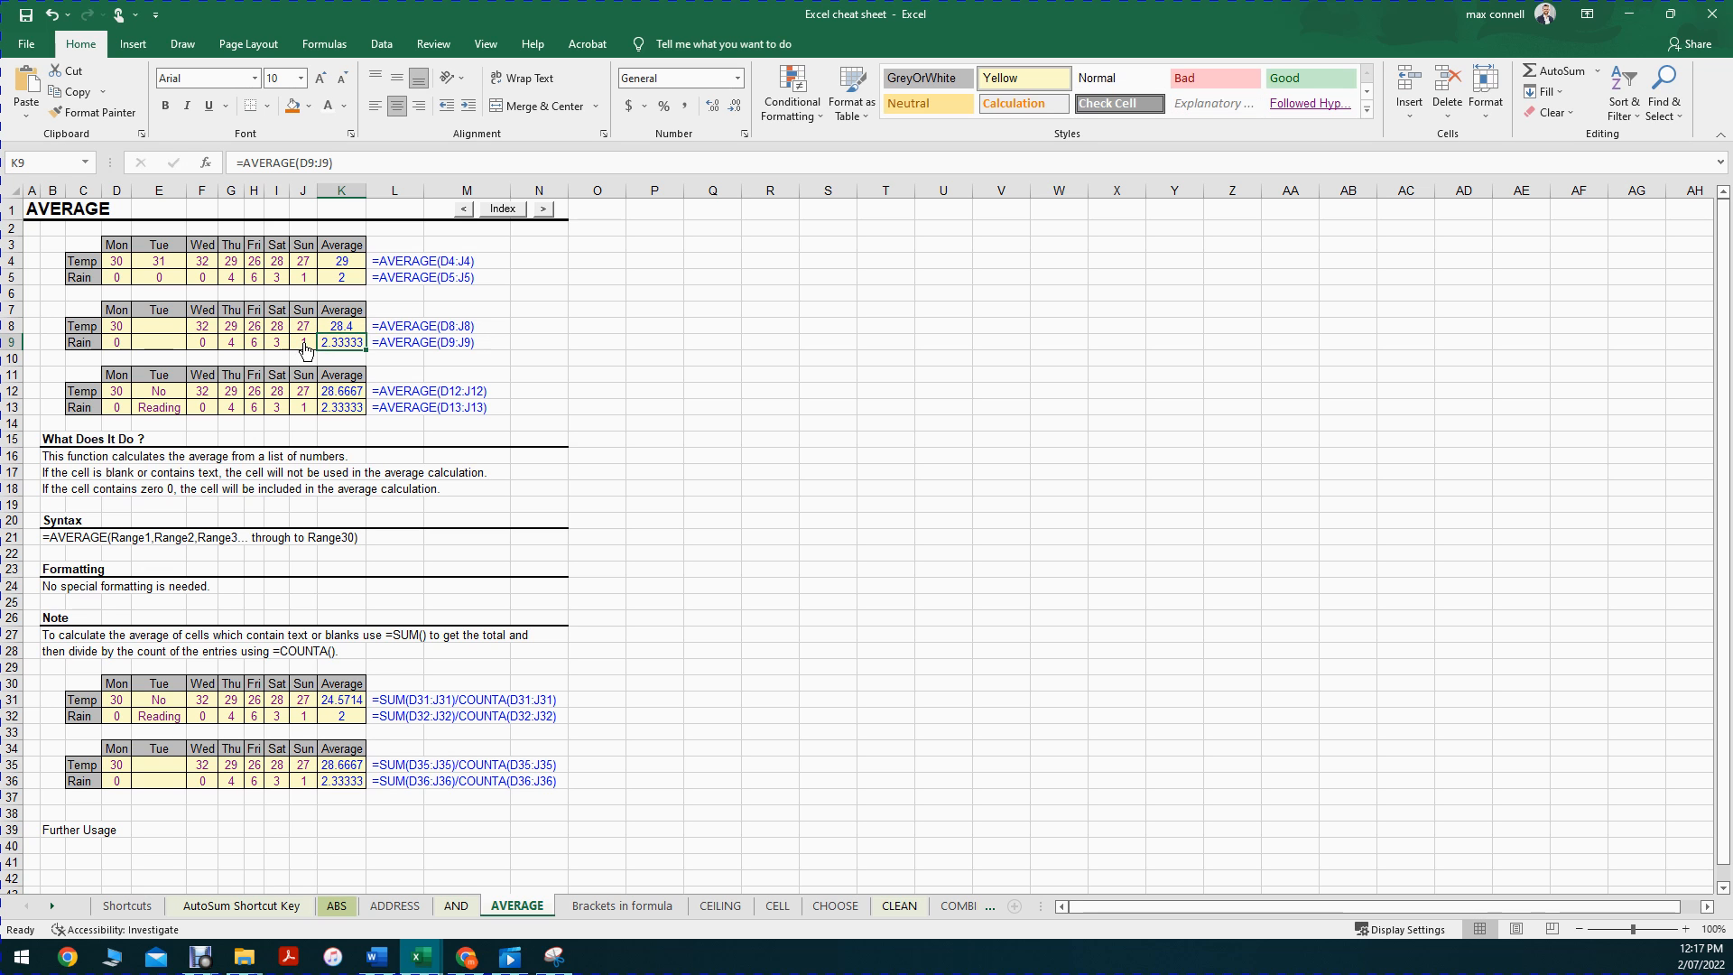
{"action": "key", "text": "Up"}
{"action": "key", "text": "ctrl+z"}
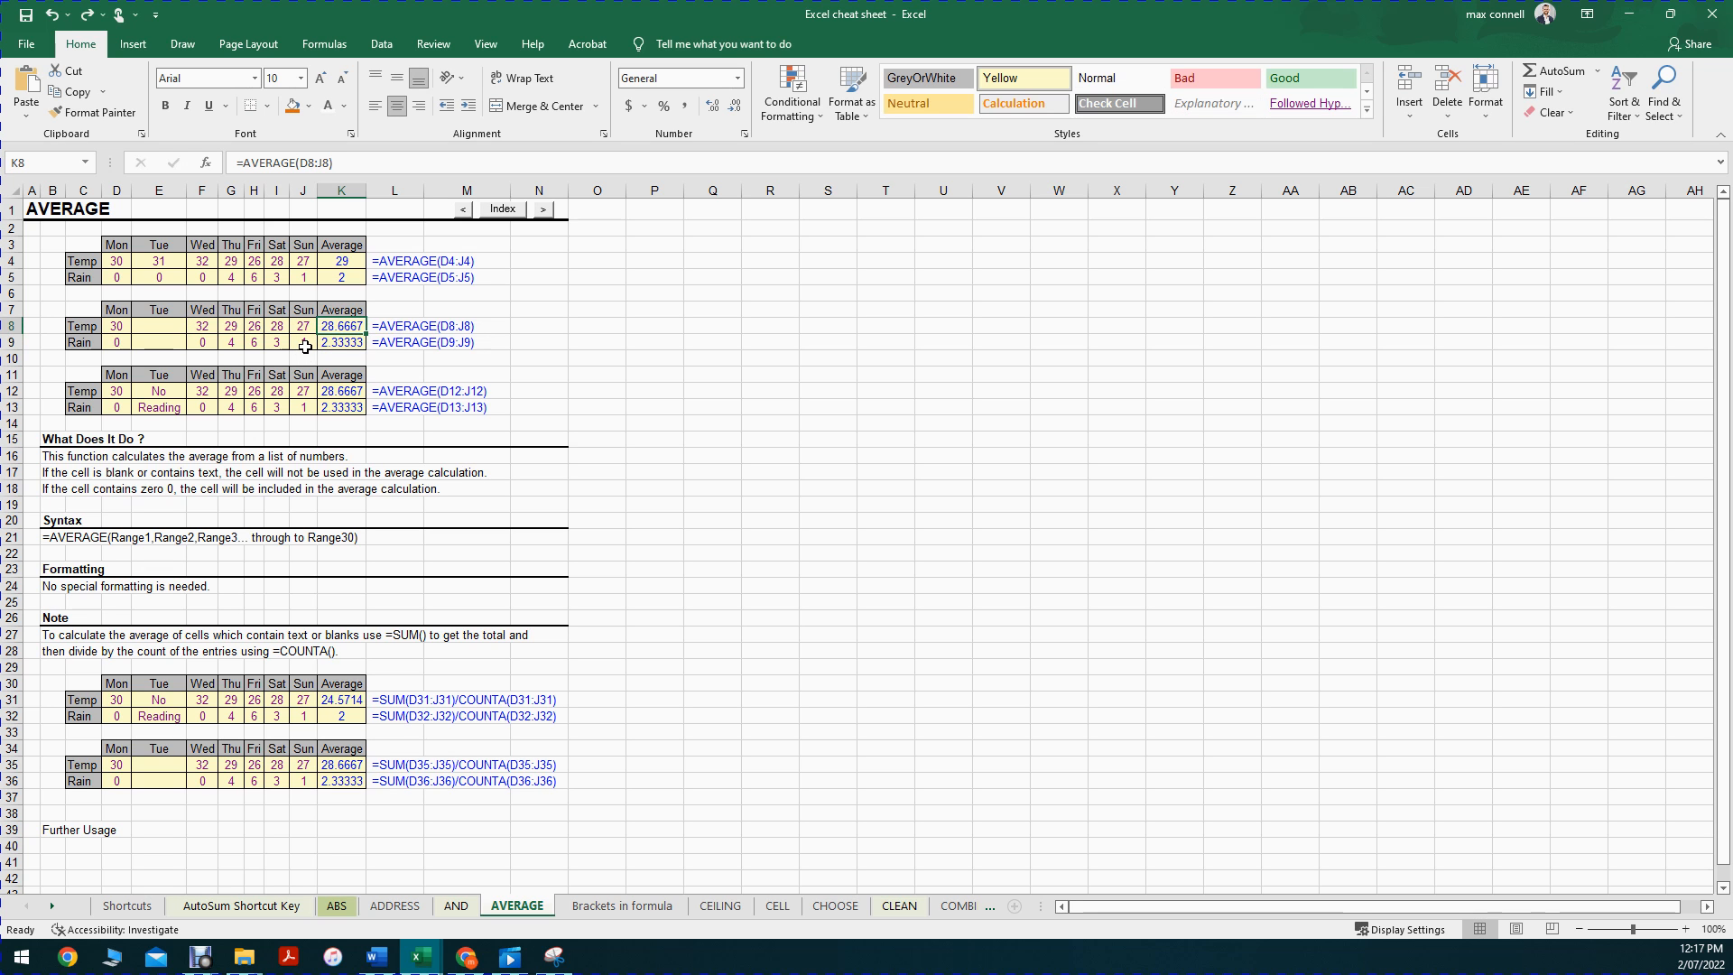
Step: Reopen K8's formula for editing, cancelling the first attempts without changes
{"action": "double_click", "coordinate": [341, 326]}
{"action": "key", "text": "Escape"}
{"action": "double_click", "coordinate": [334, 323]}
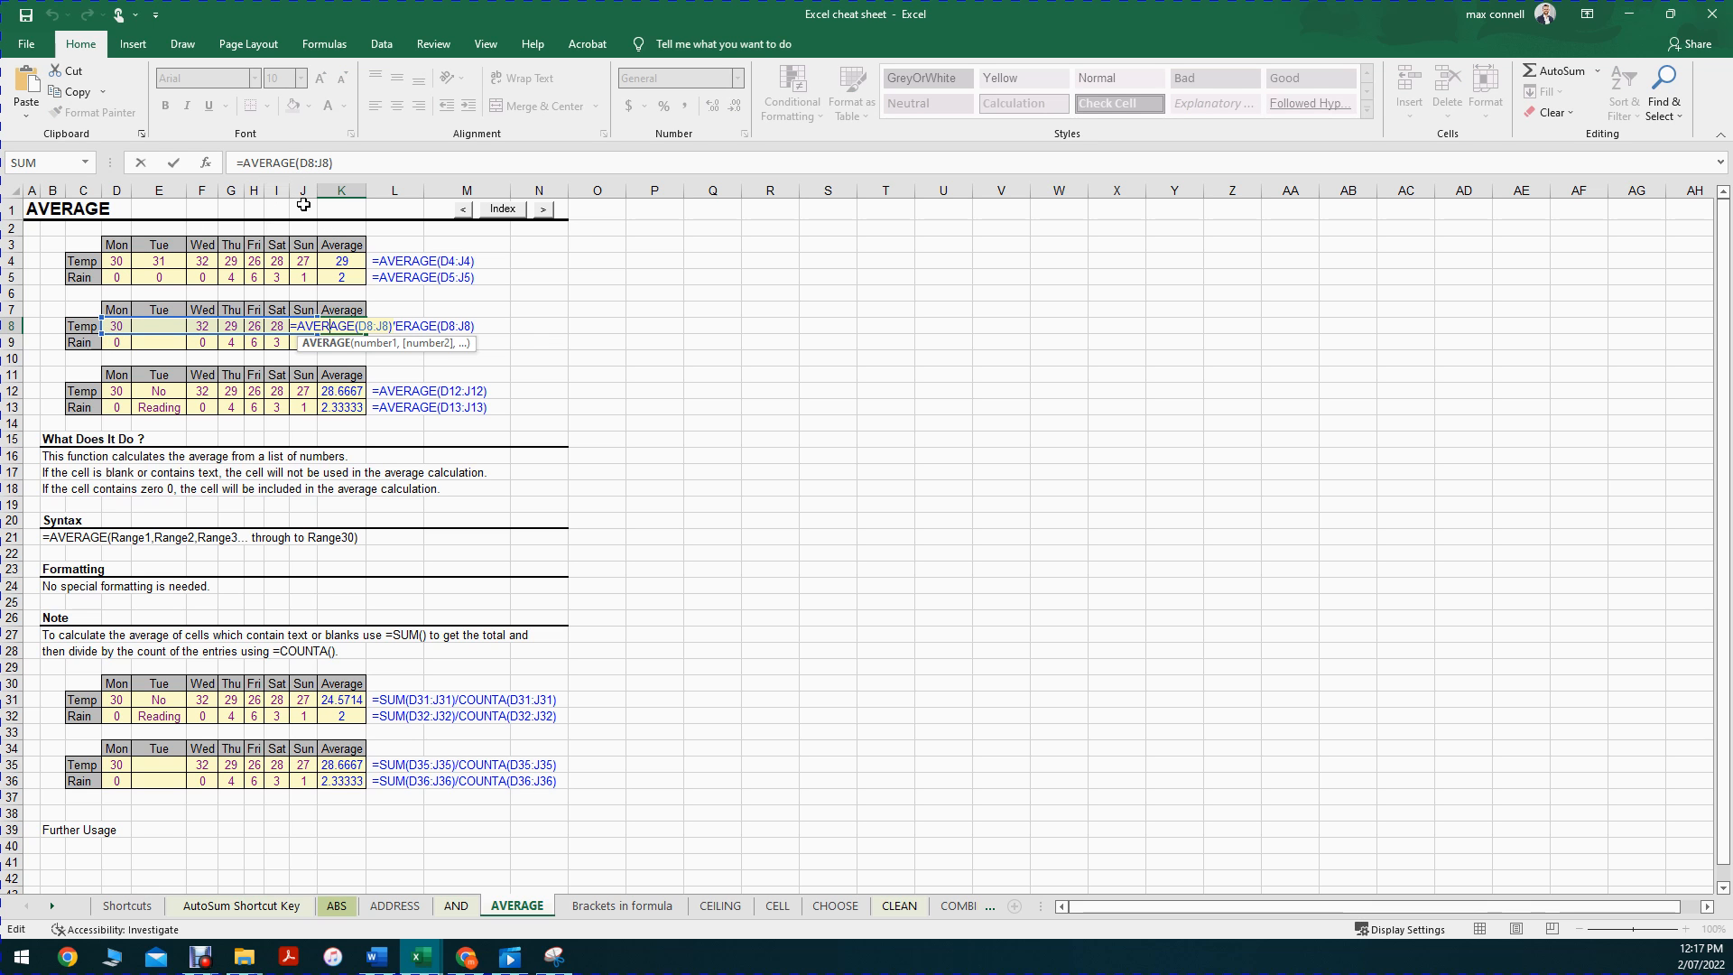
{"action": "left_click", "coordinate": [318, 162]}
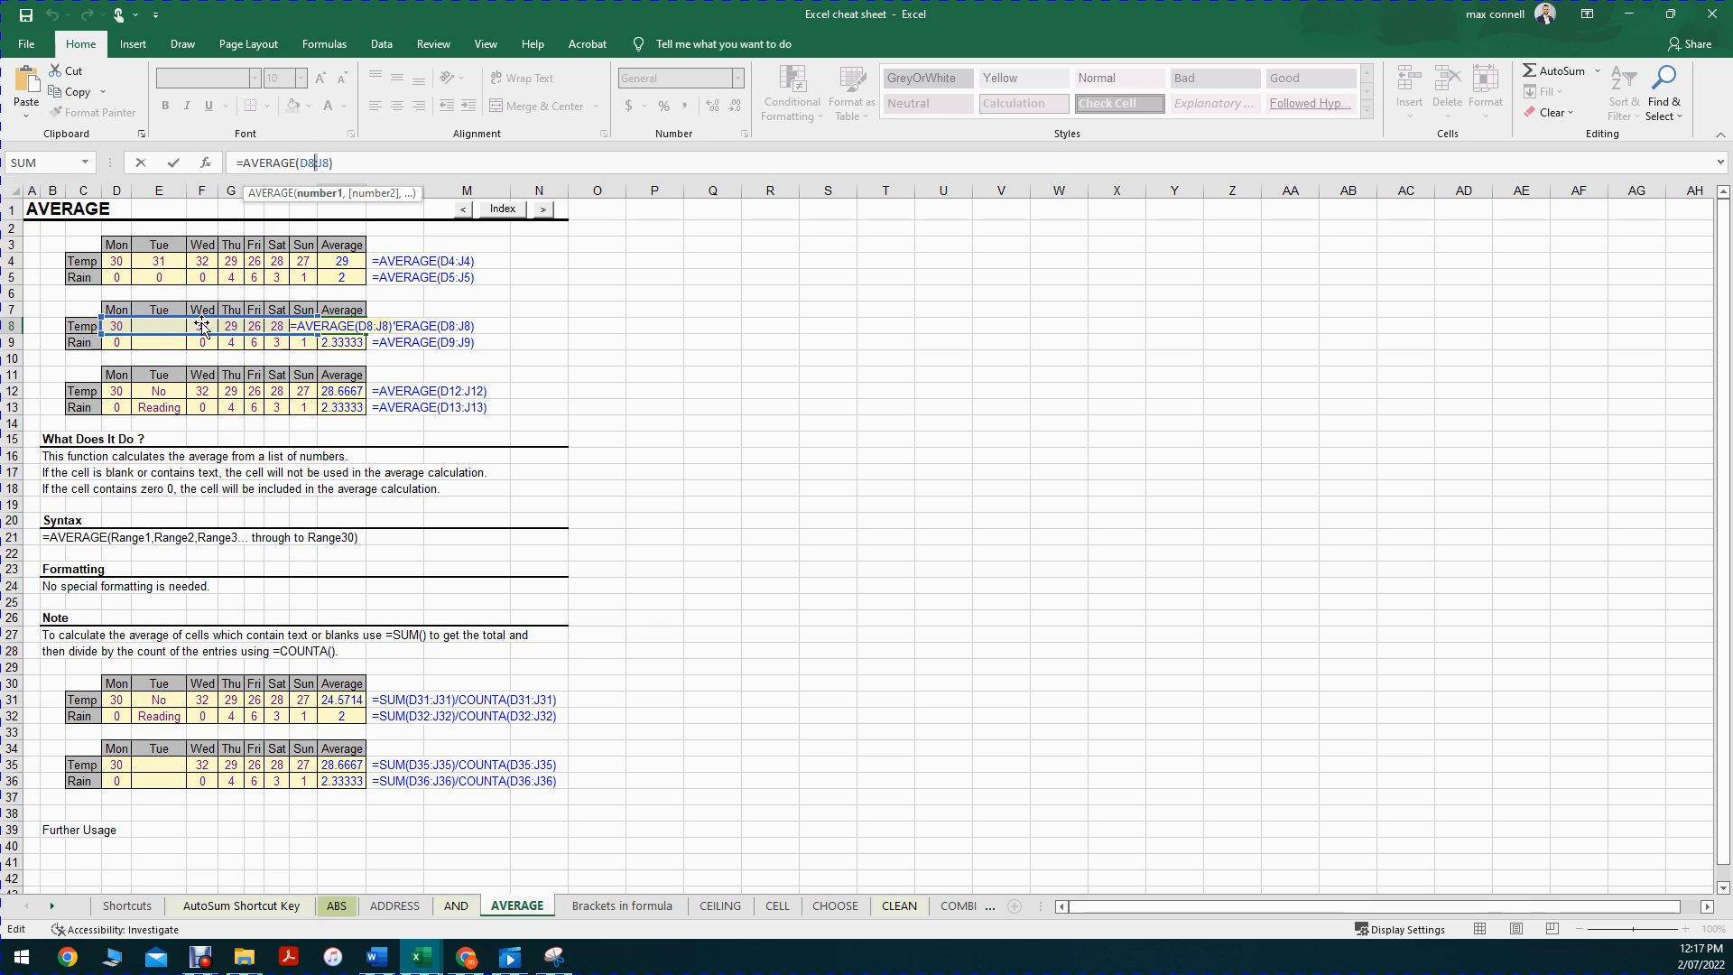
{"action": "key", "text": "Escape"}
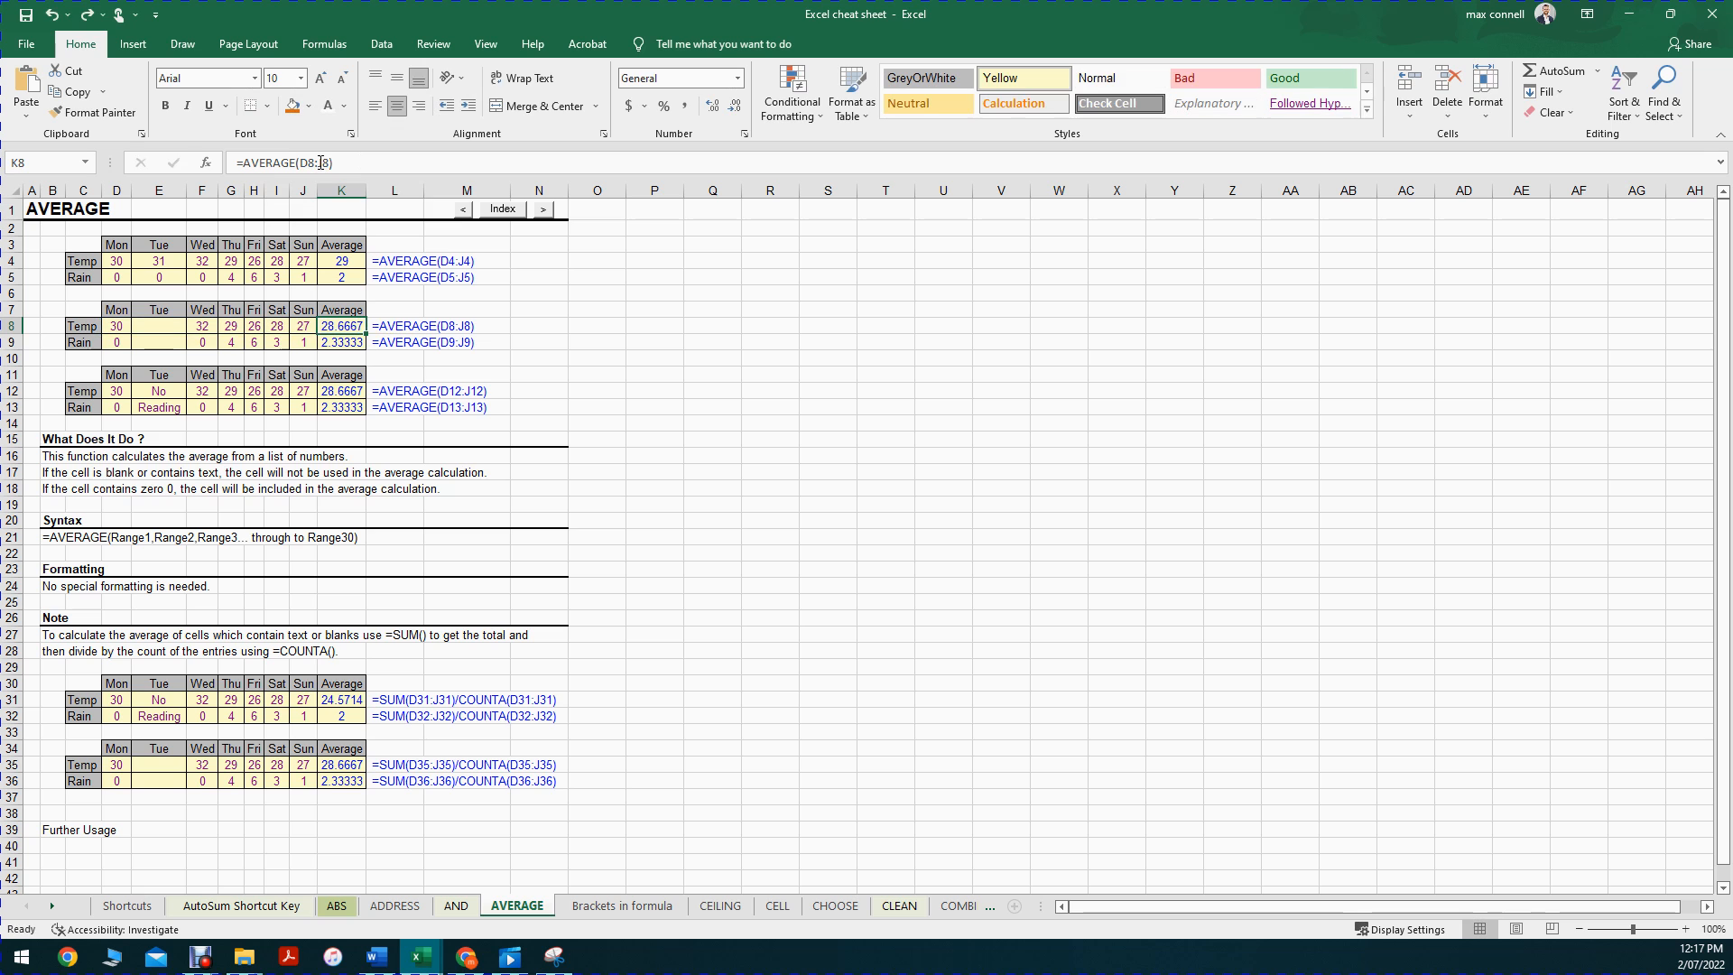
{"action": "left_click", "coordinate": [318, 162]}
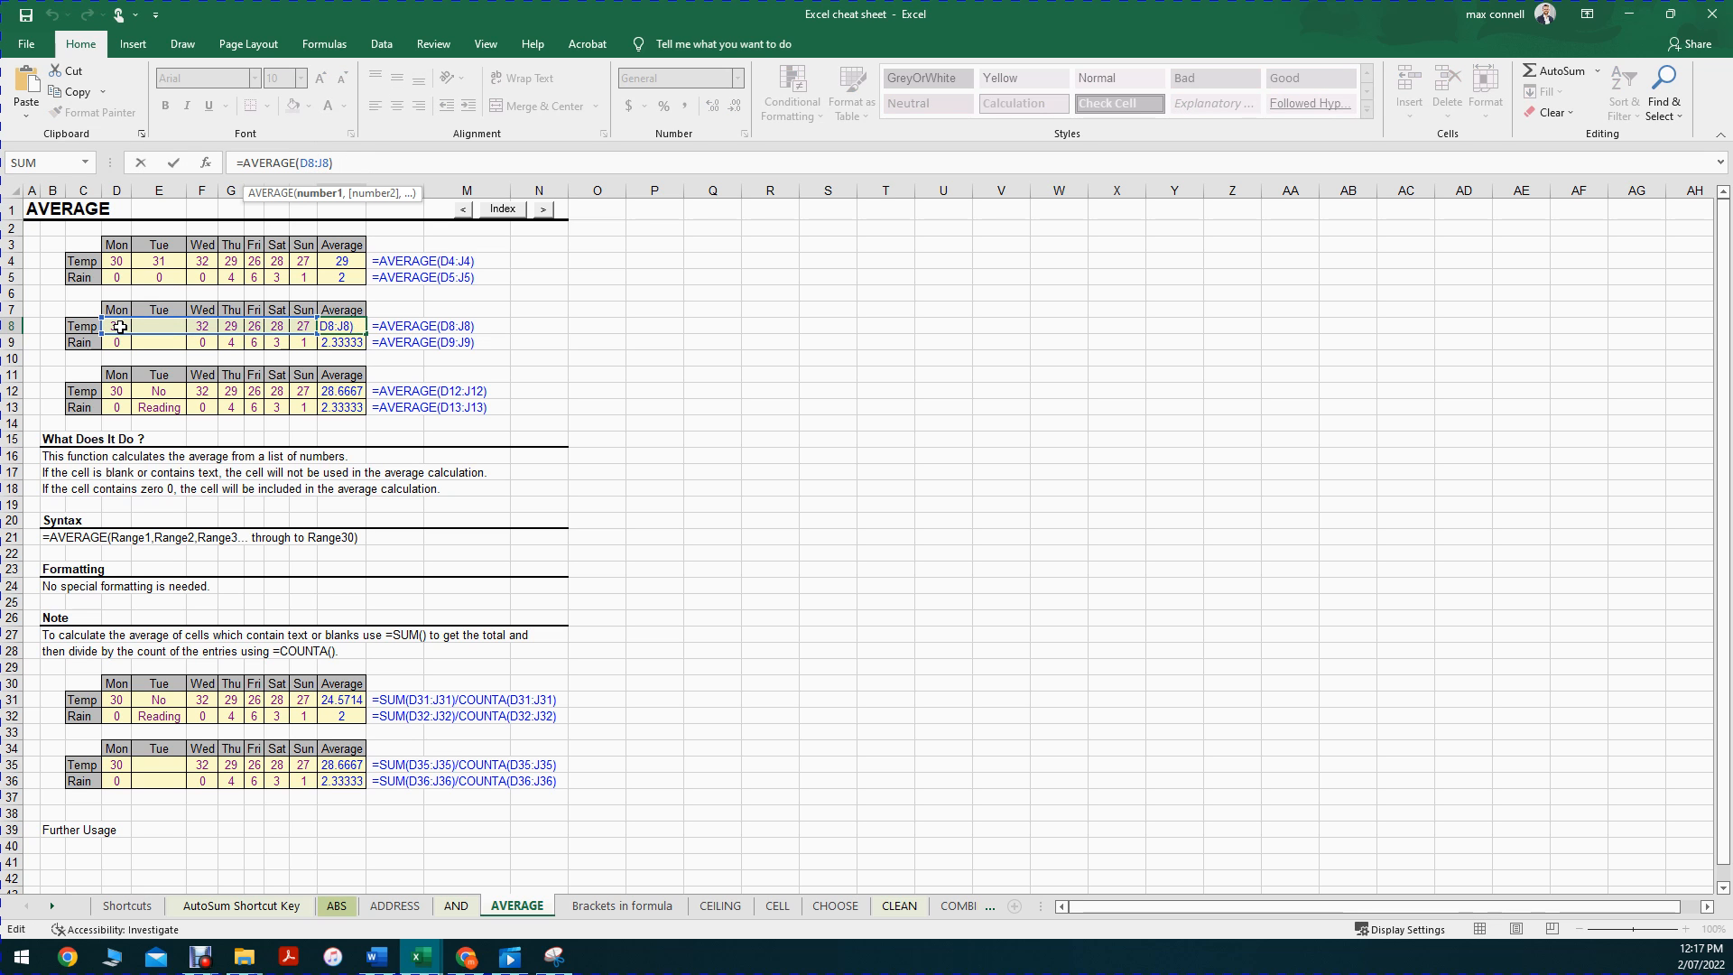
Step: Change K8's formula to =AVERAGE(F8:J8) so it returns 28.4
{"action": "left_click", "coordinate": [303, 163]}
{"action": "key", "text": "BackSpace"}
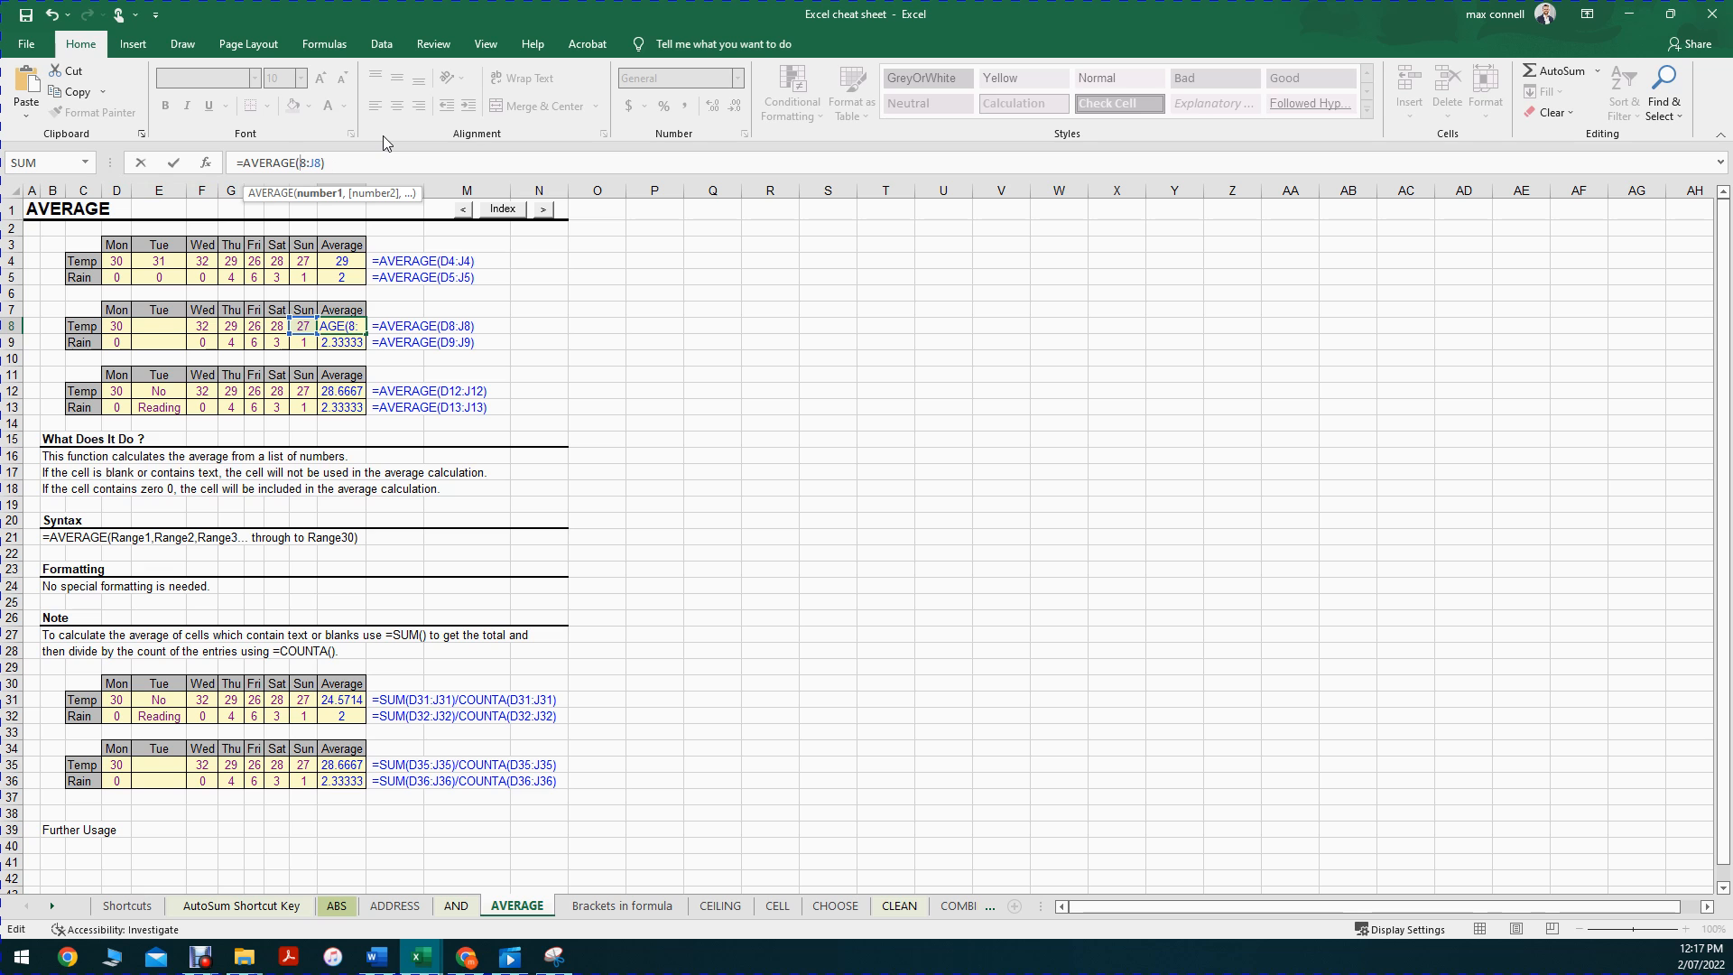
{"action": "type", "text": "F"}
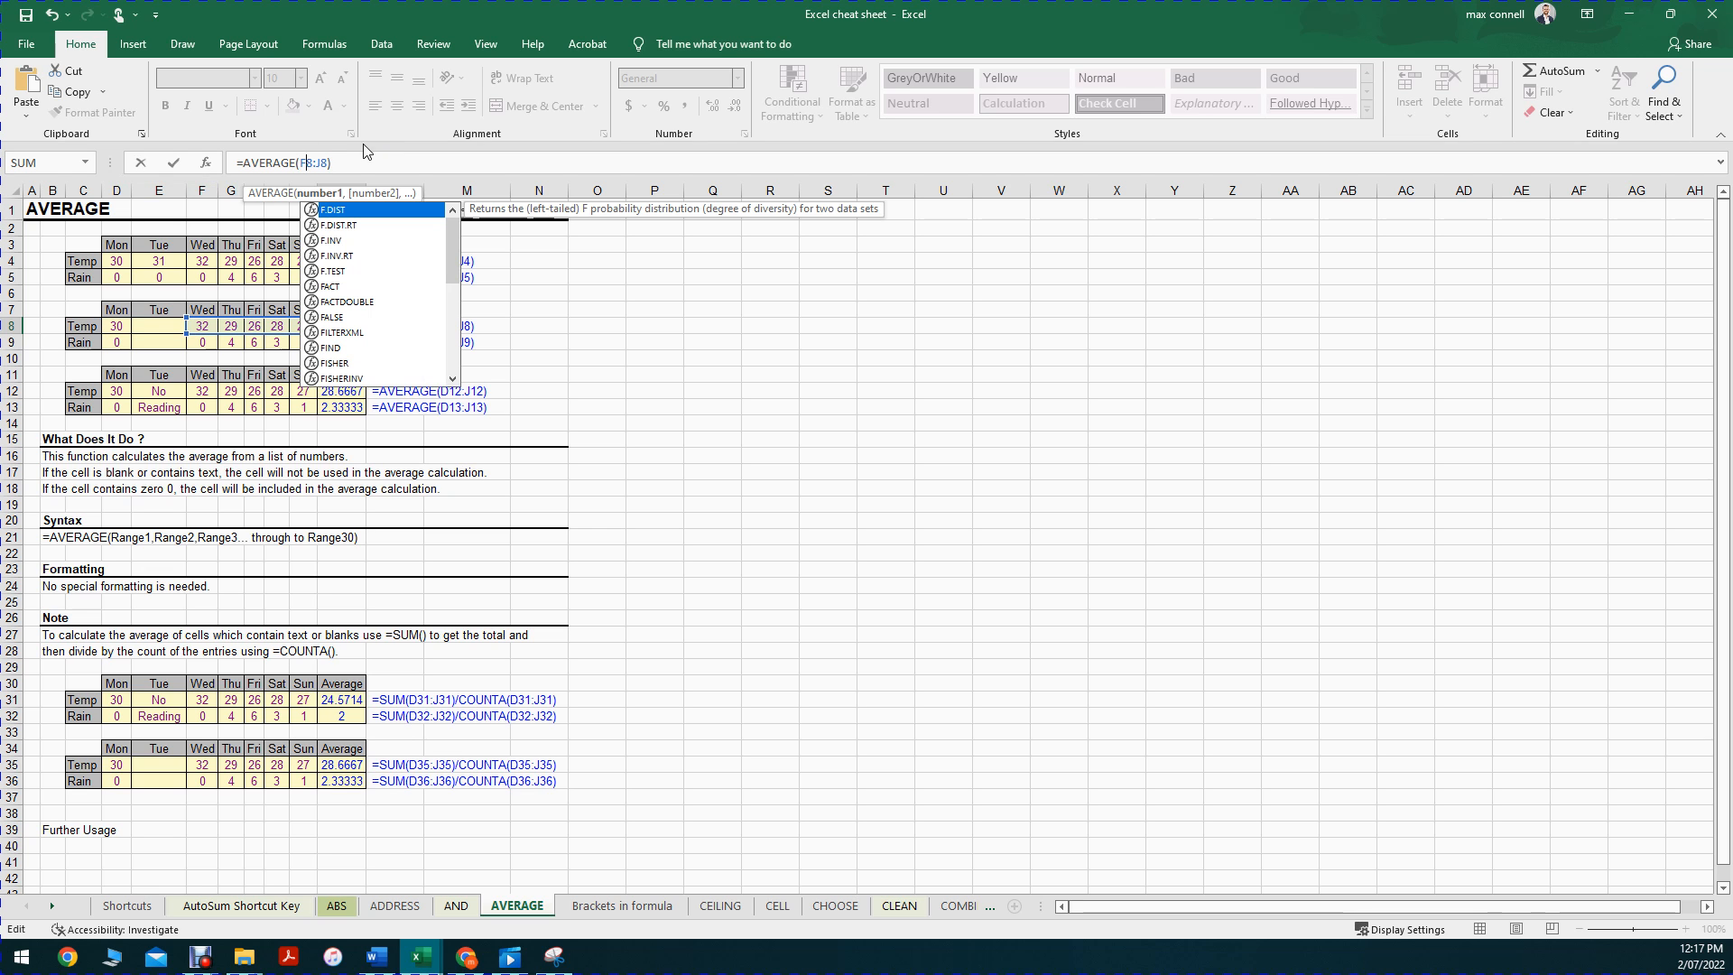
{"action": "left_click", "coordinate": [316, 162]}
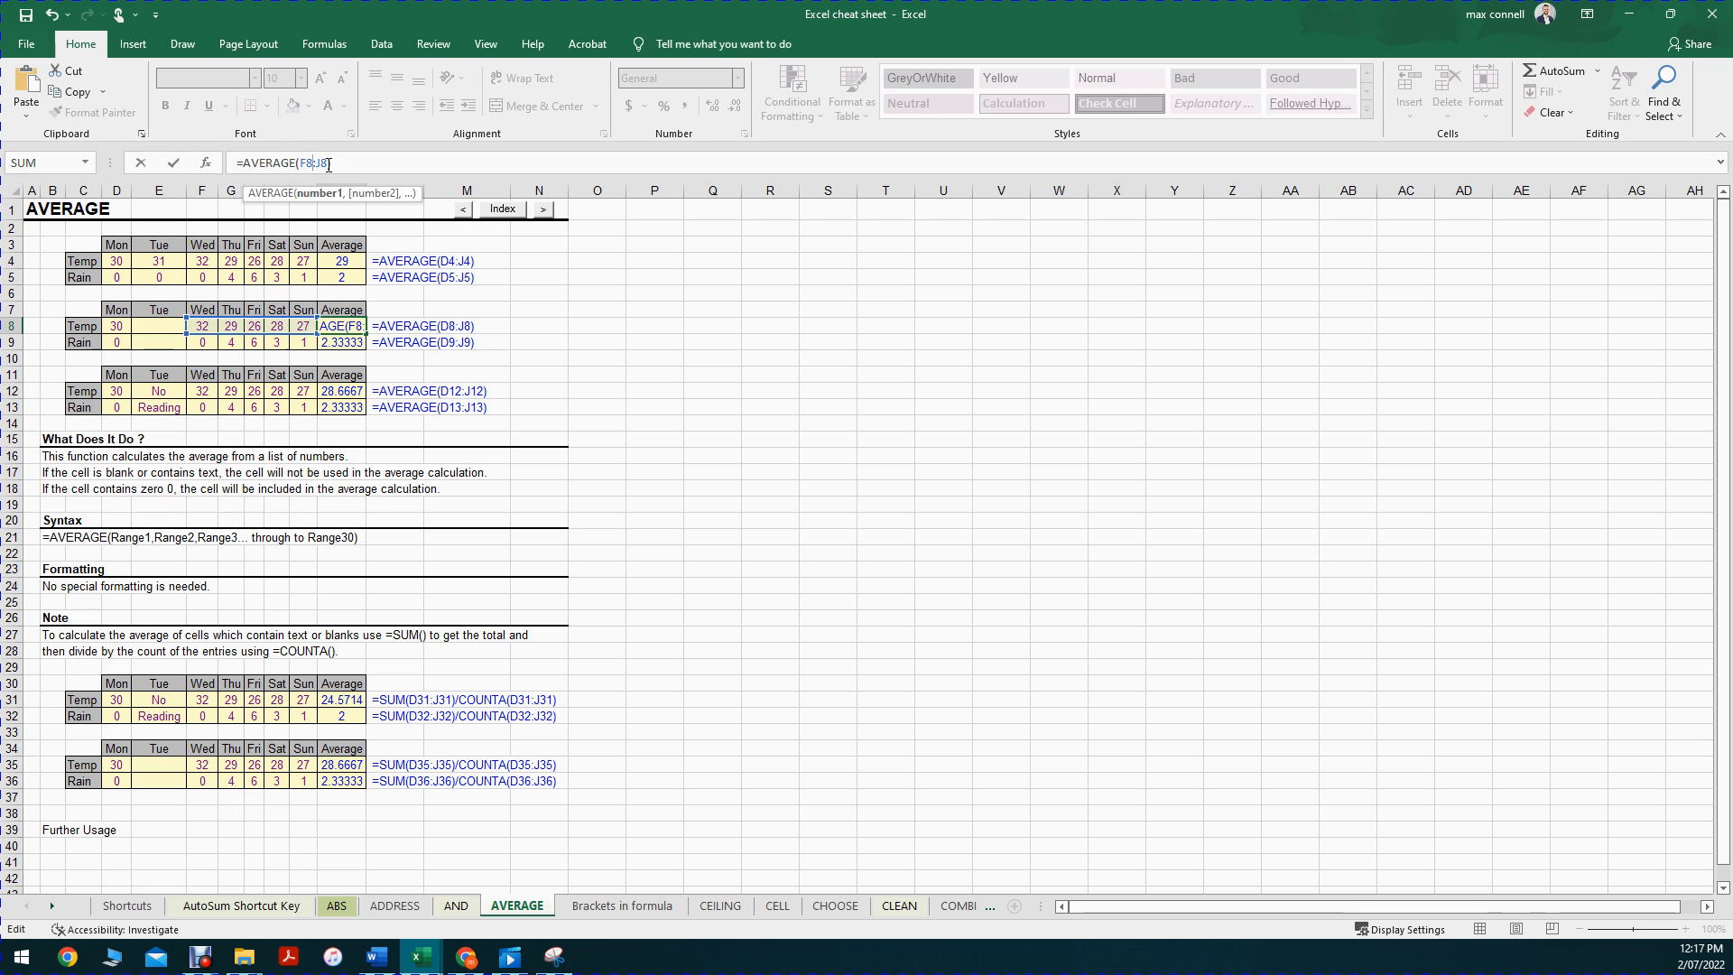
{"action": "key", "text": "Return"}
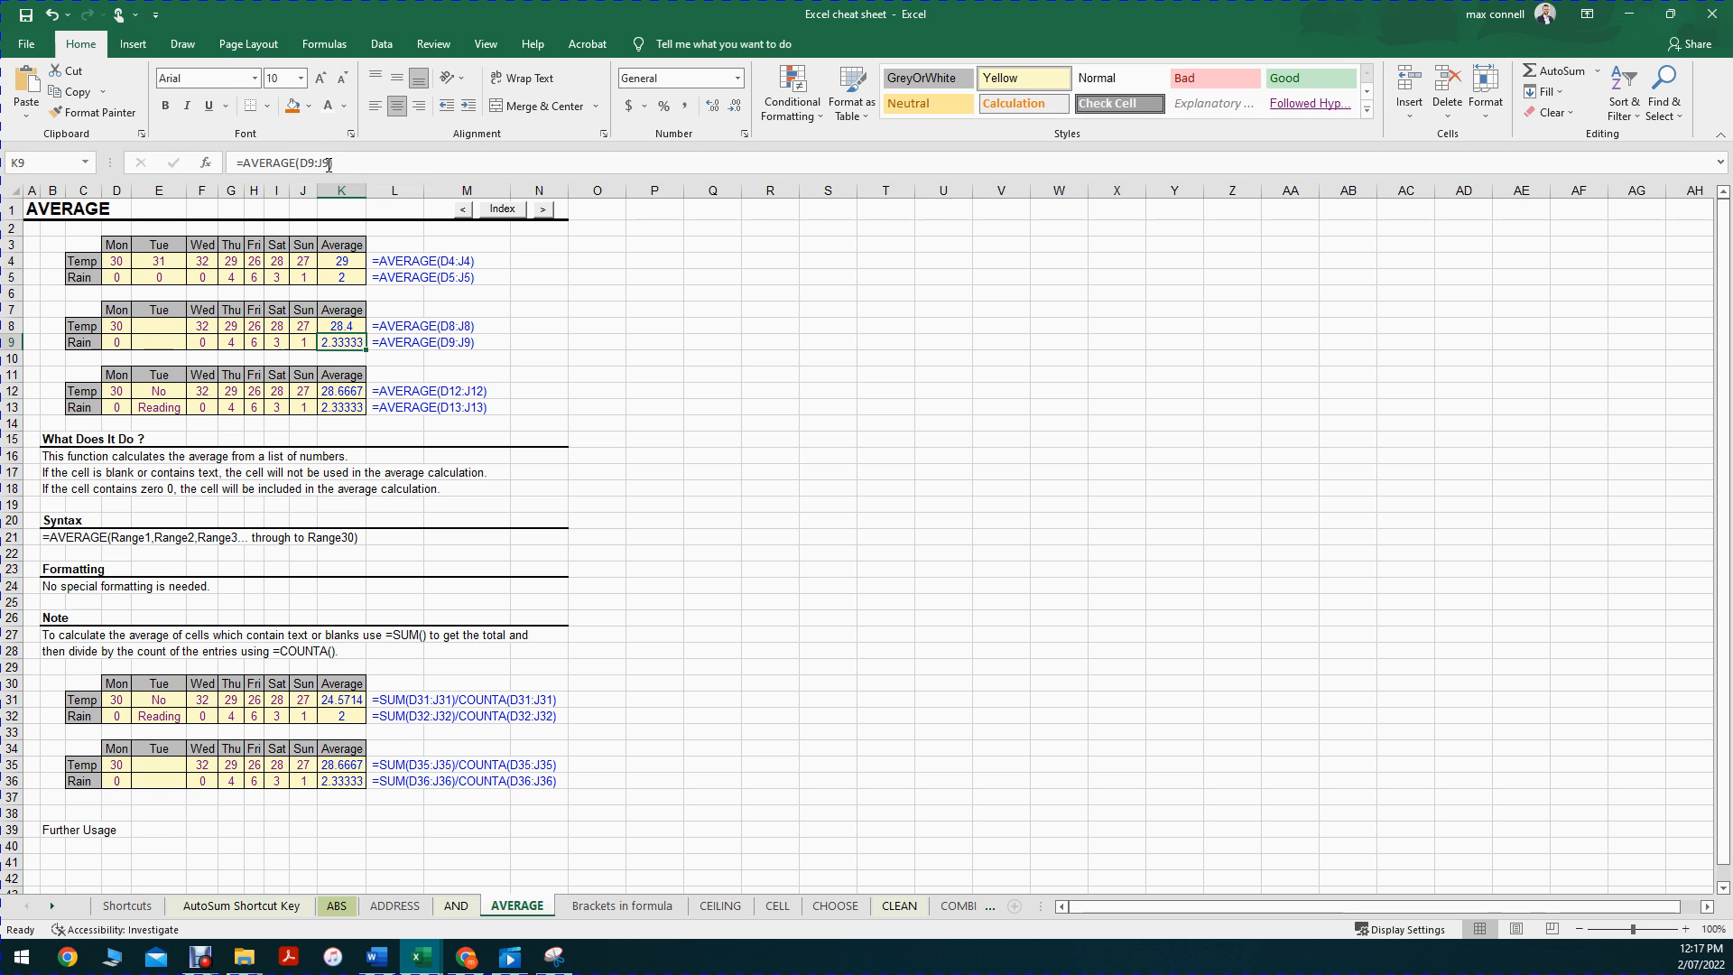
{"action": "left_click", "coordinate": [549, 959]}
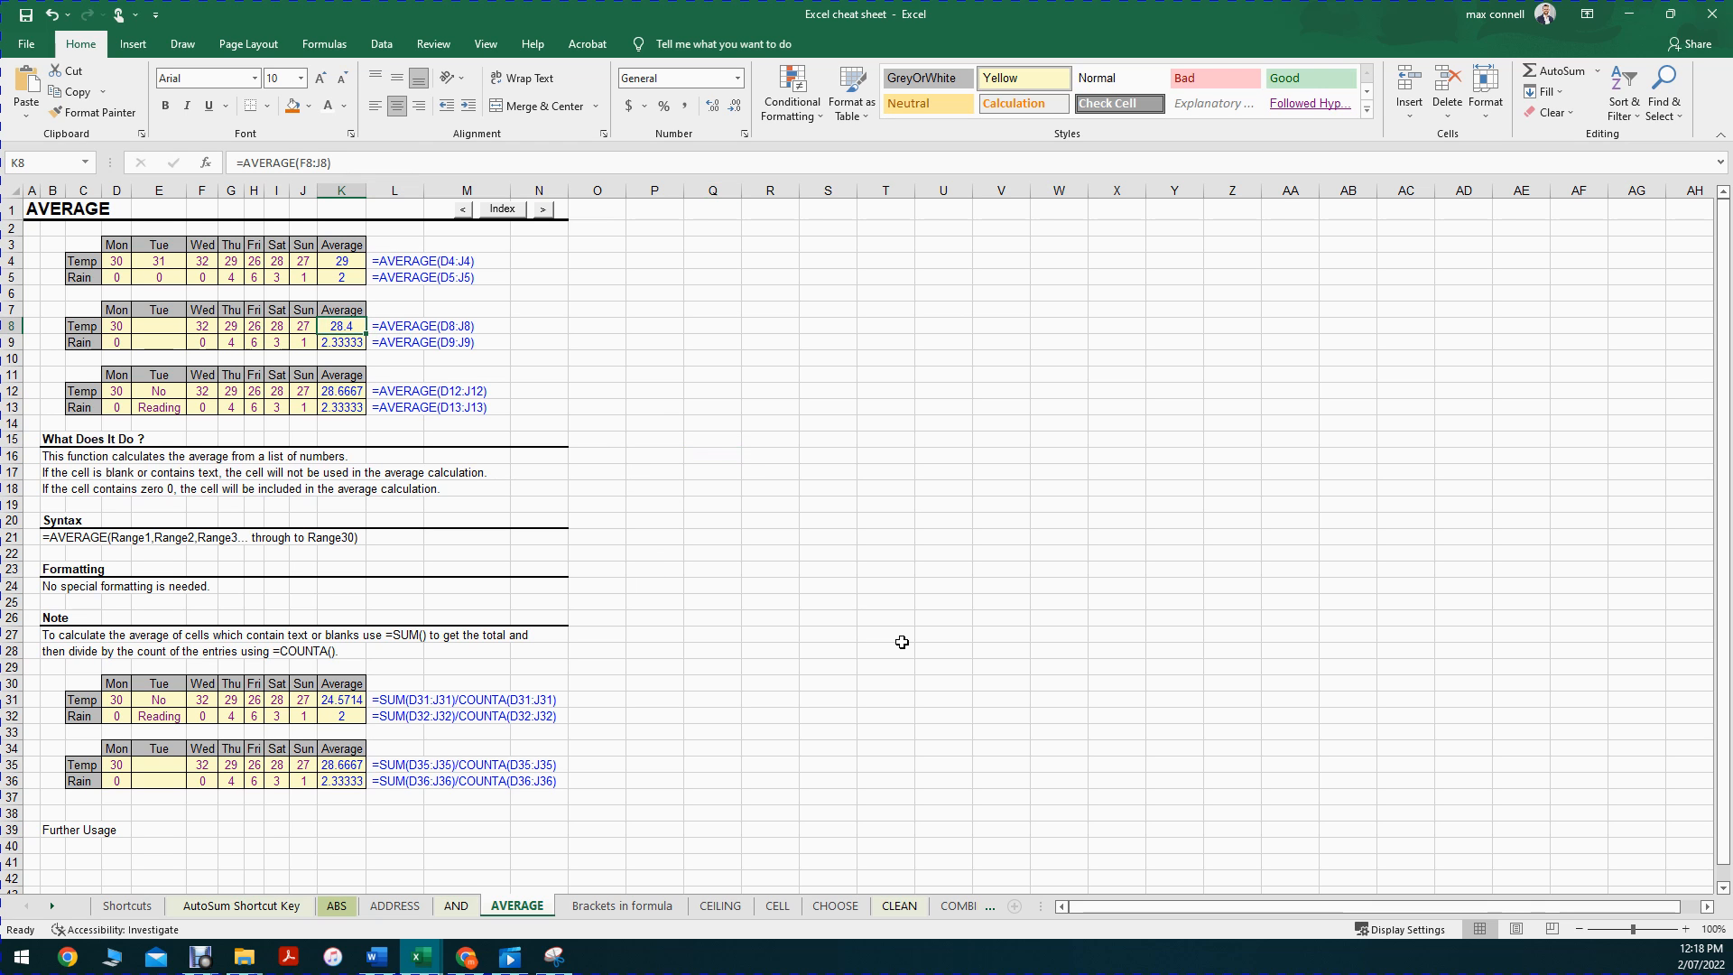
Step: Try entering a =SUM formula over the row 8 Temp values in K8, then undo it
{"action": "type", "text": "=sum("}
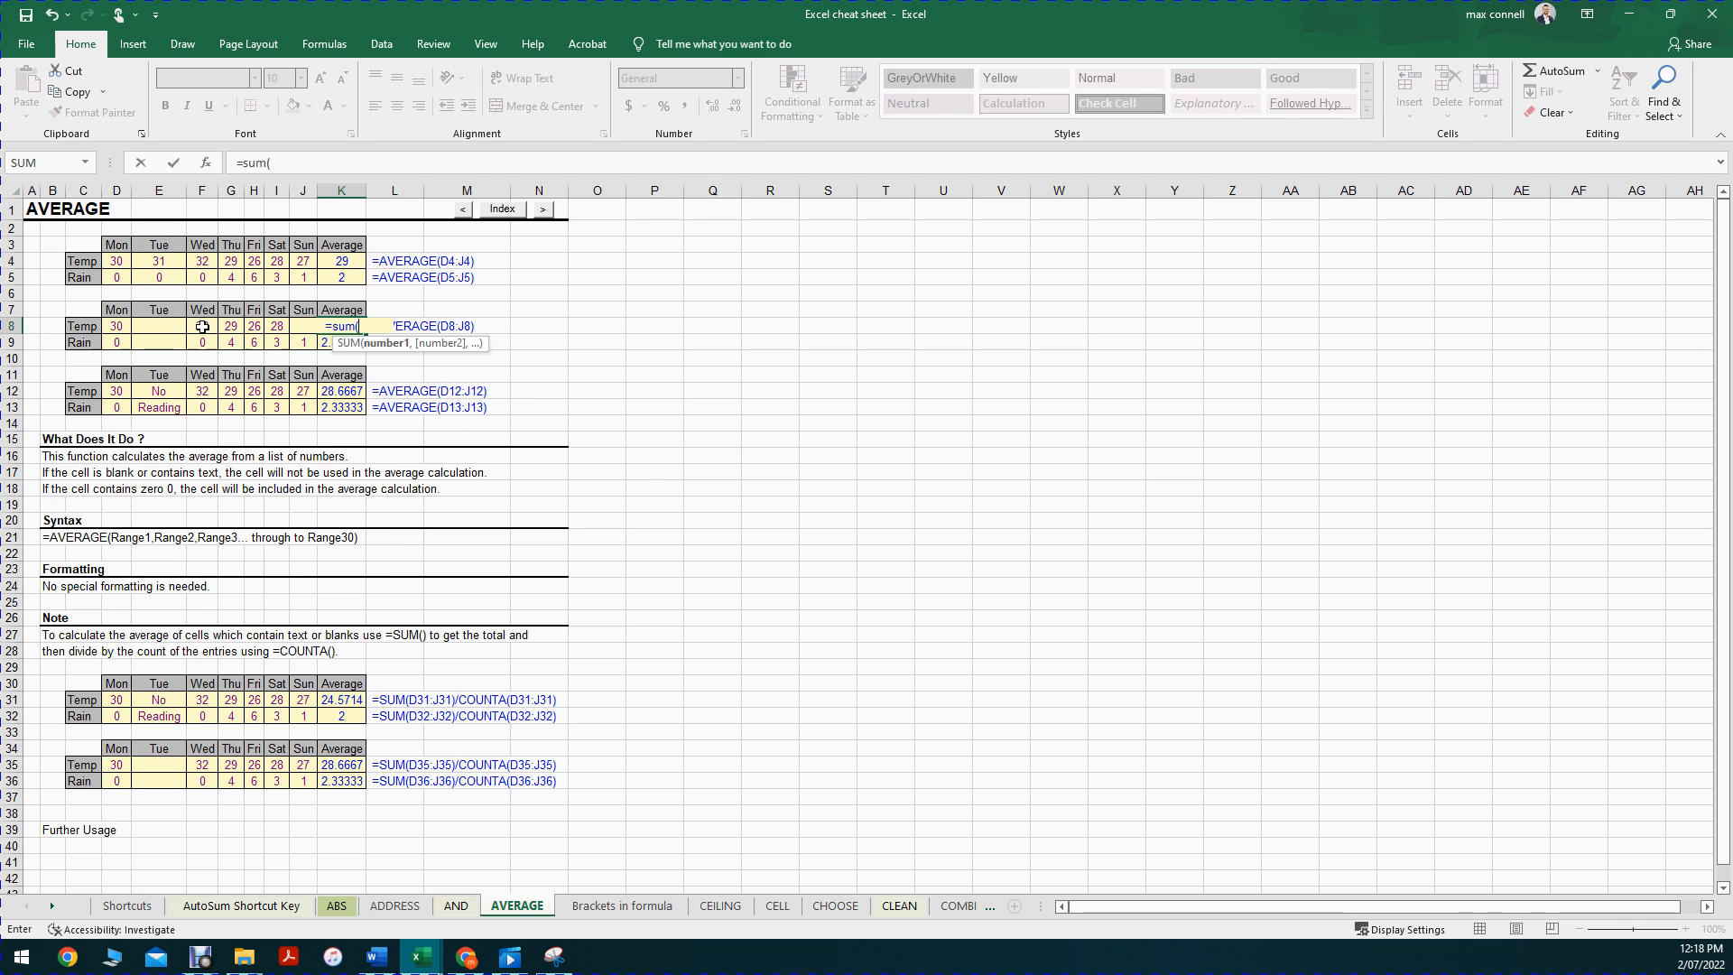
{"action": "left_click_drag", "start_coordinate": [199, 327], "coordinate": [315, 322]}
{"action": "key", "text": "Return"}
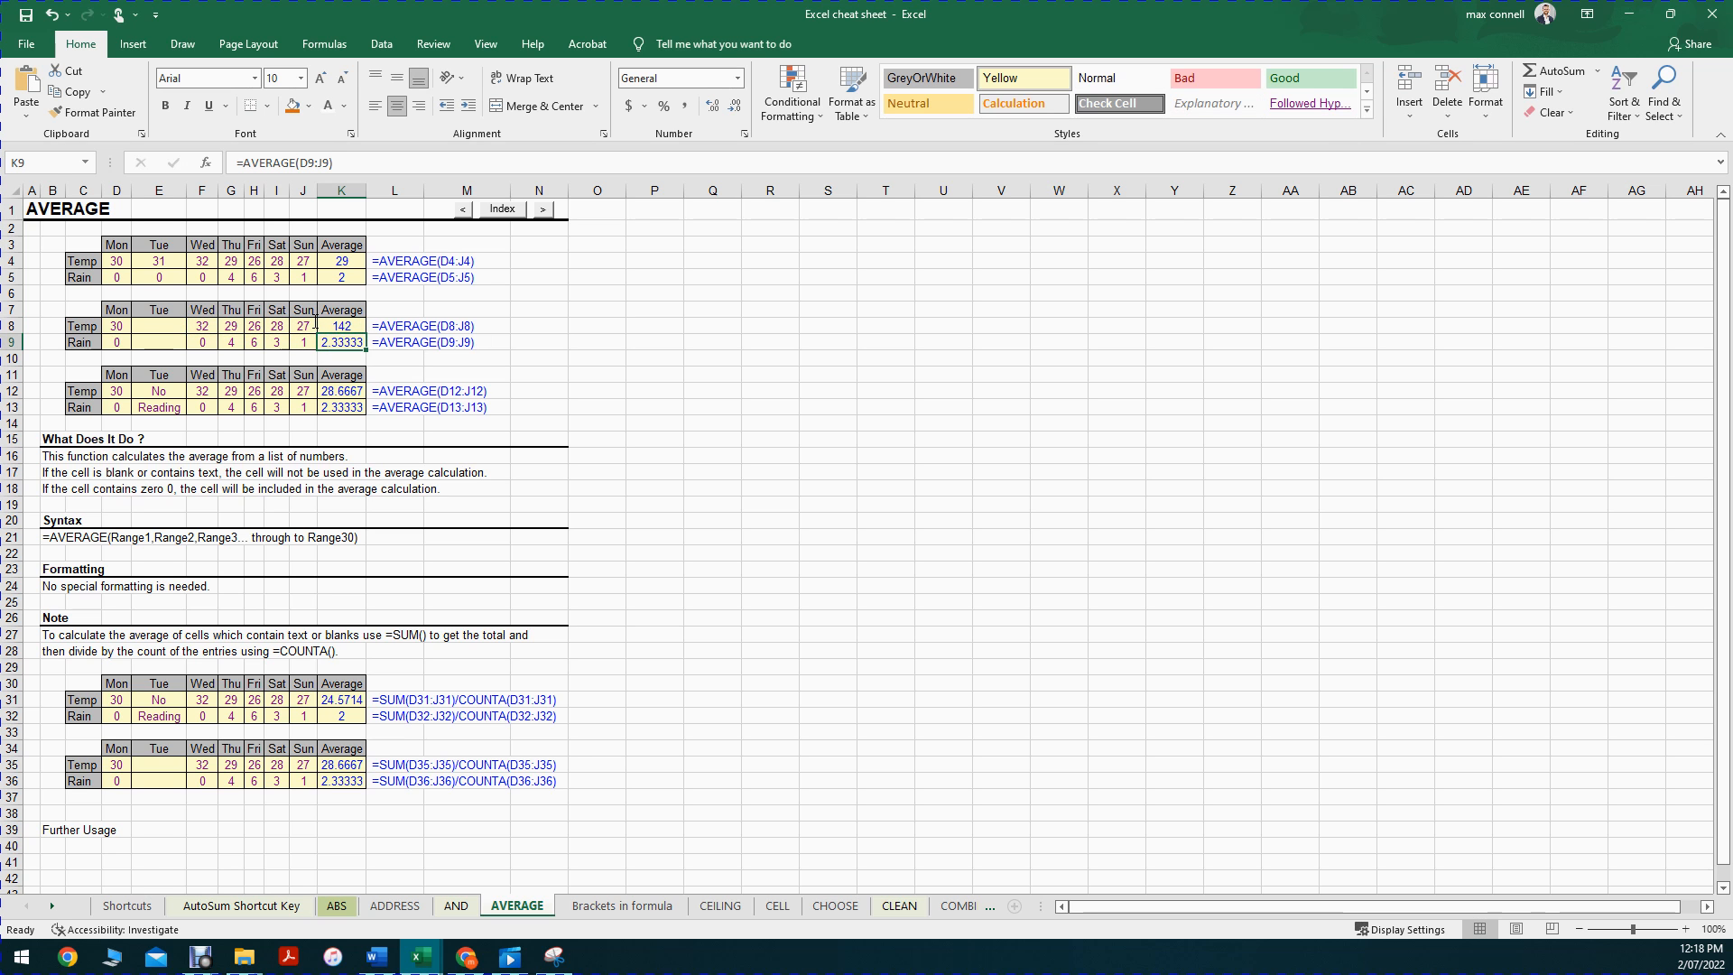
{"action": "key", "text": "ctrl+z"}
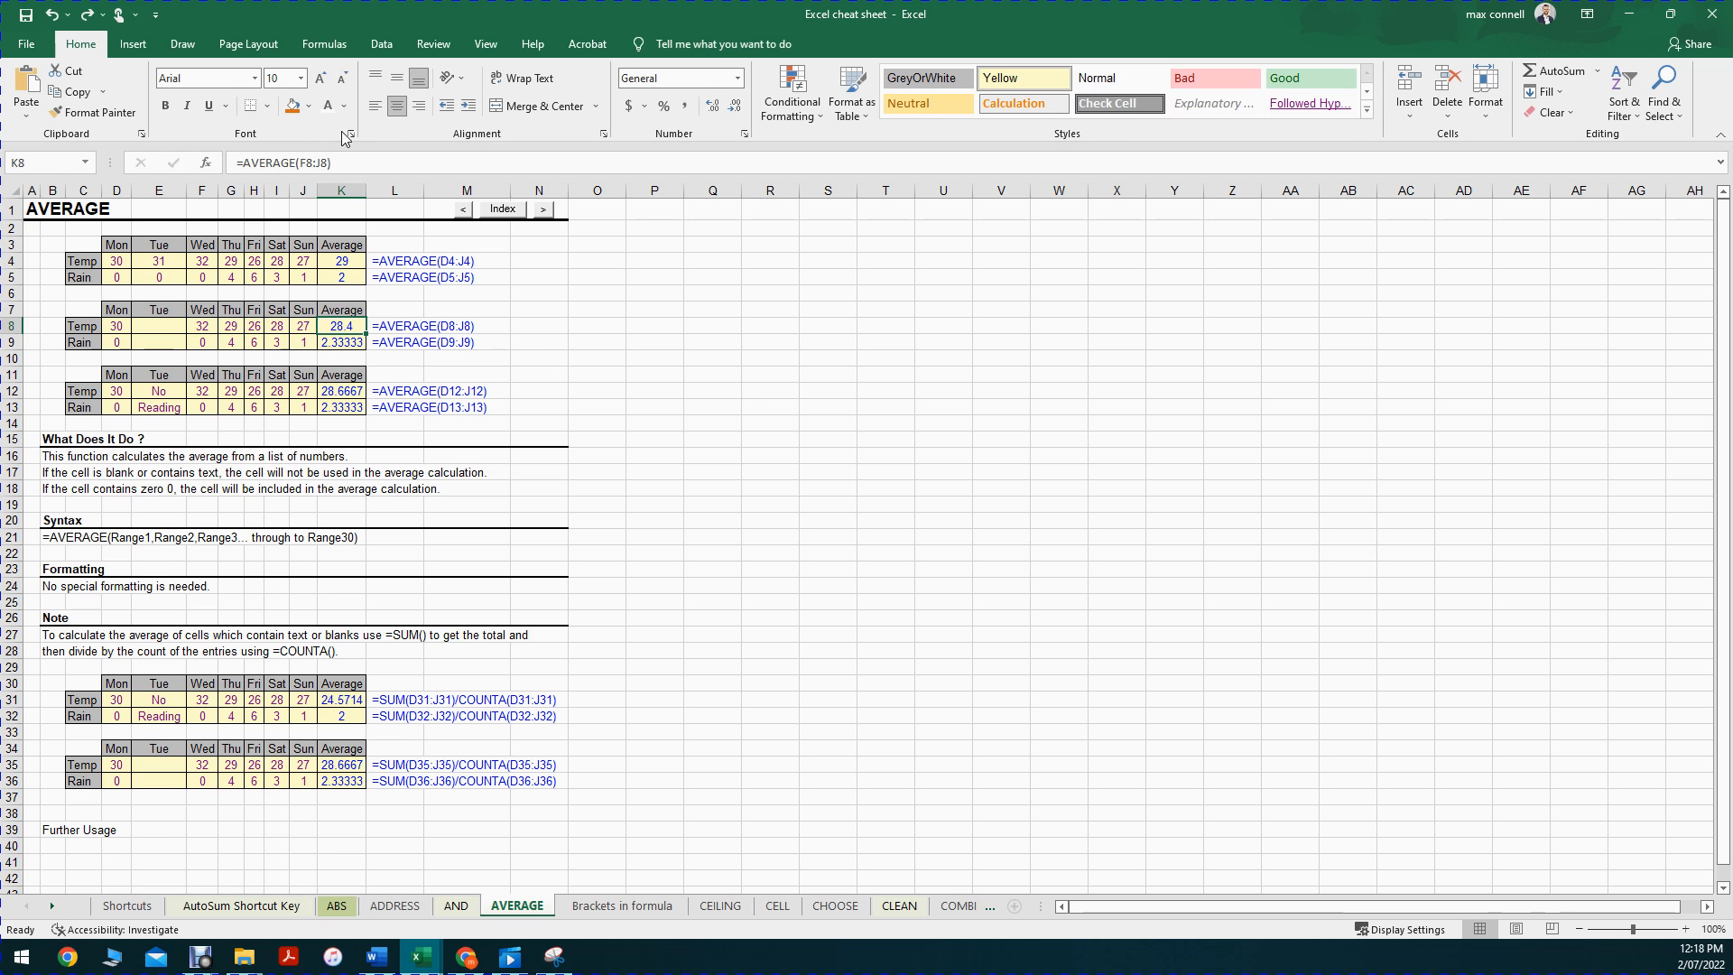
Step: Replace AVERAGE with SUM in K8 to get =SUM(F8:J8), totalling 142
{"action": "double_click", "coordinate": [247, 163]}
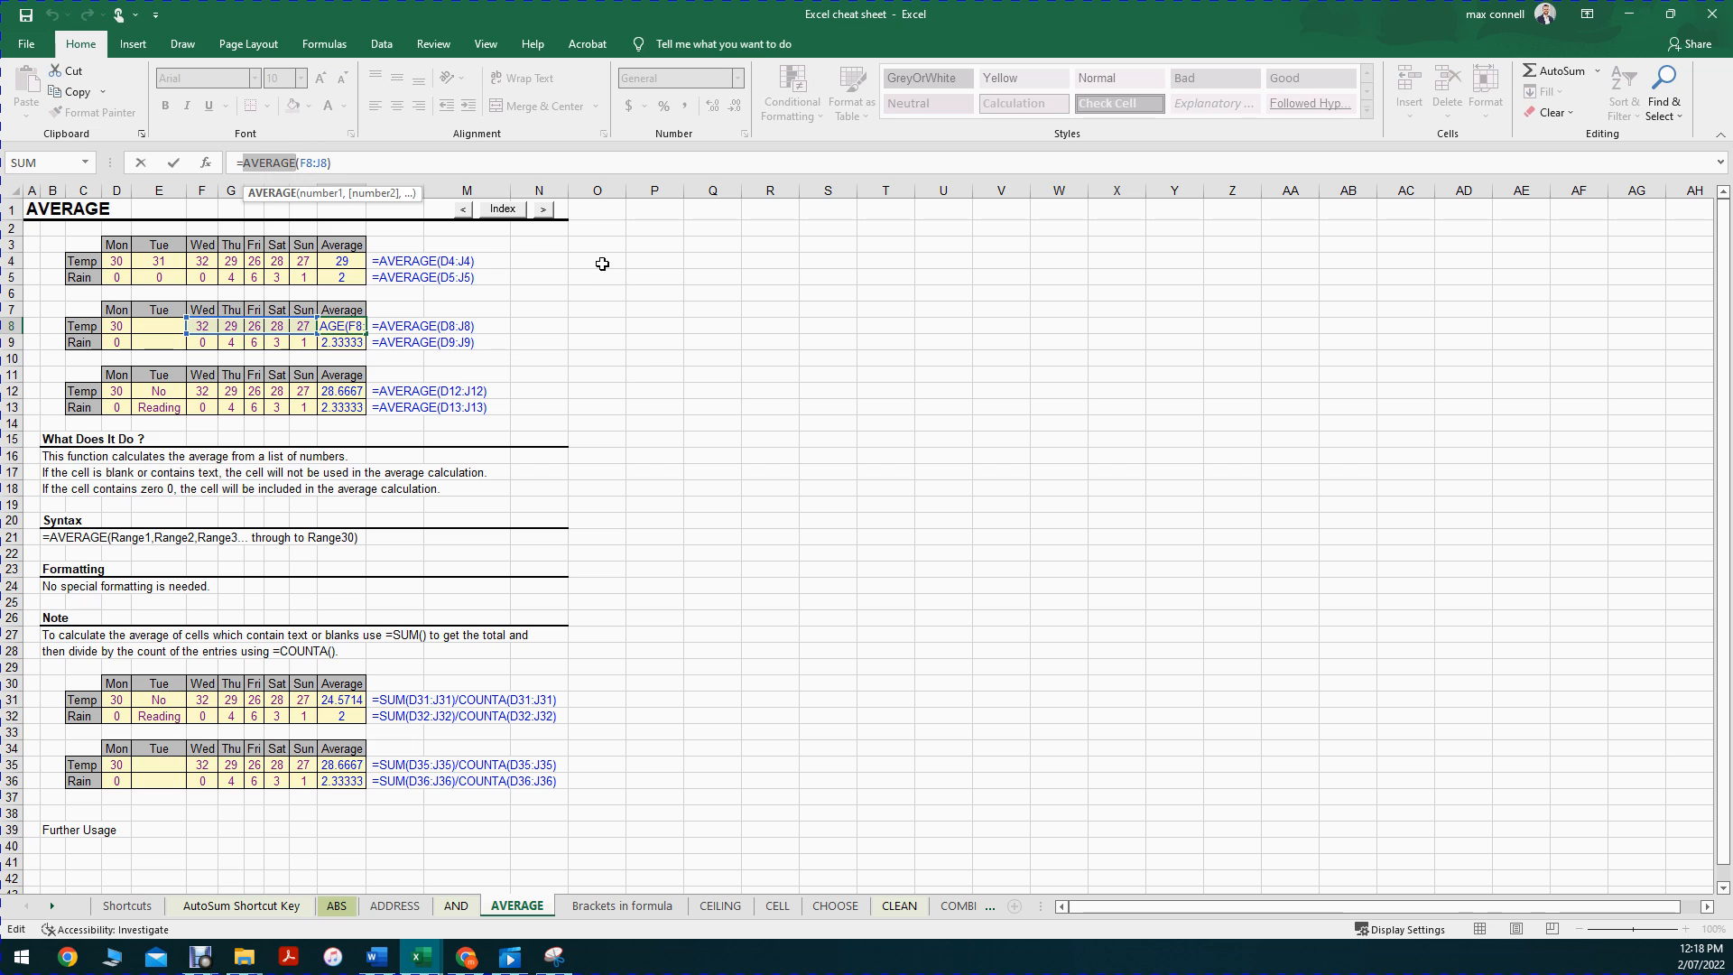
{"action": "type", "text": "sum"}
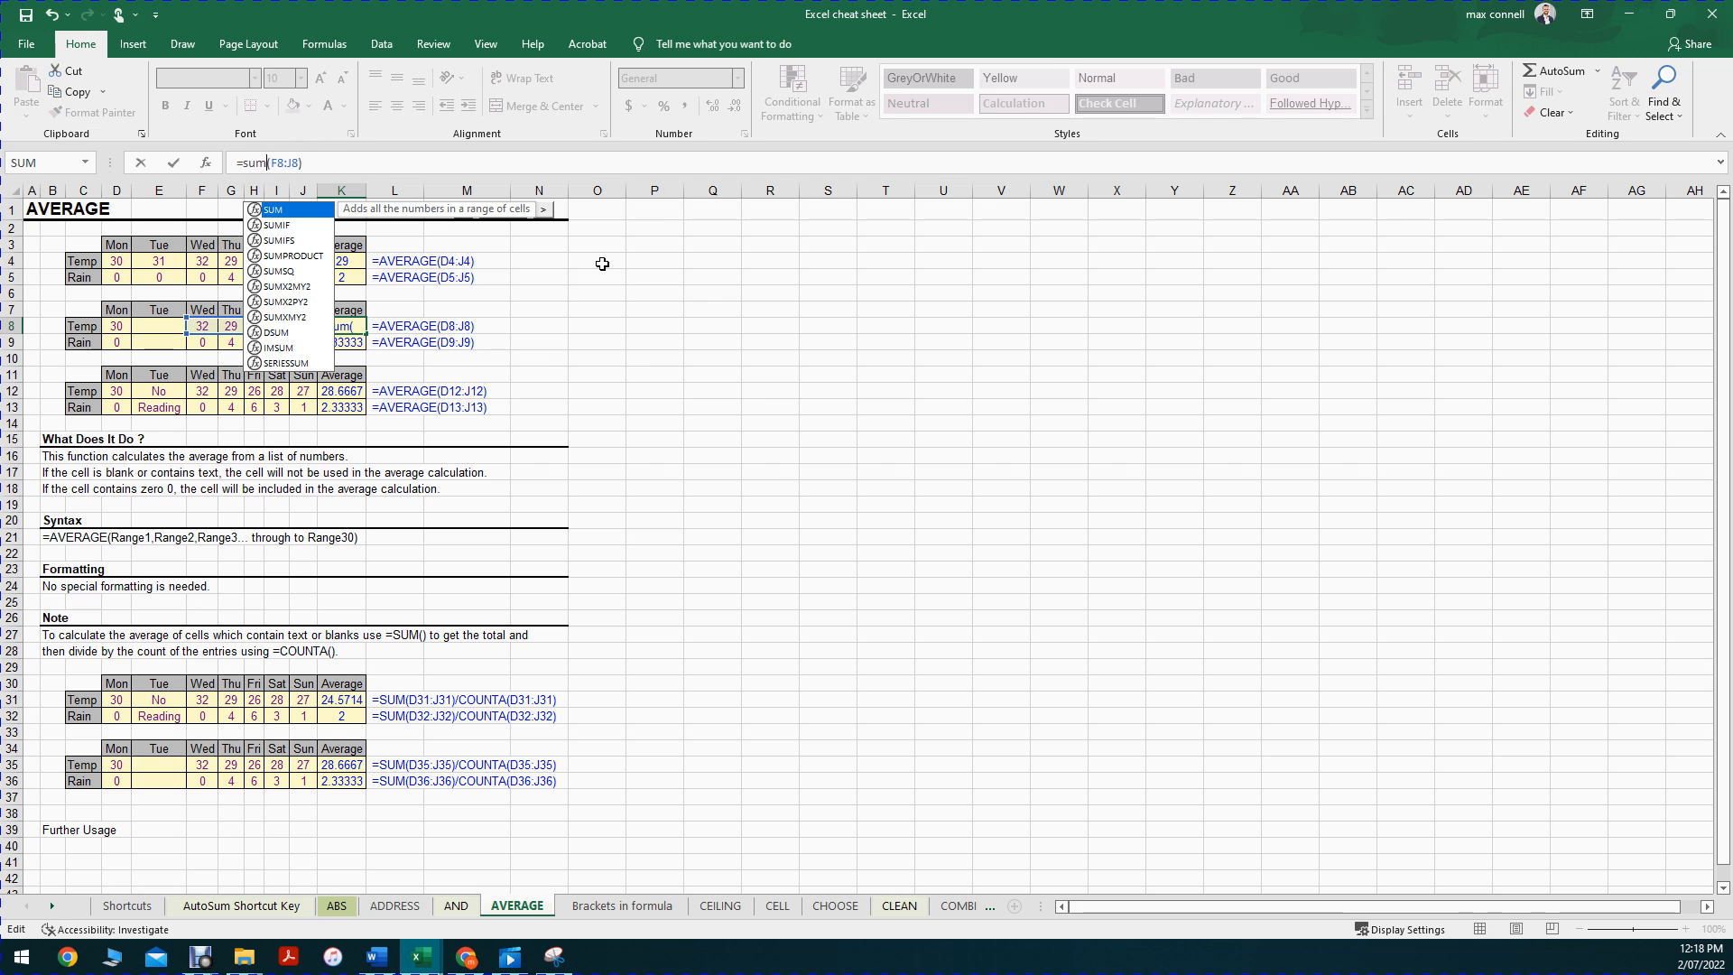
{"action": "key", "text": "Return"}
{"action": "left_click", "coordinate": [346, 322]}
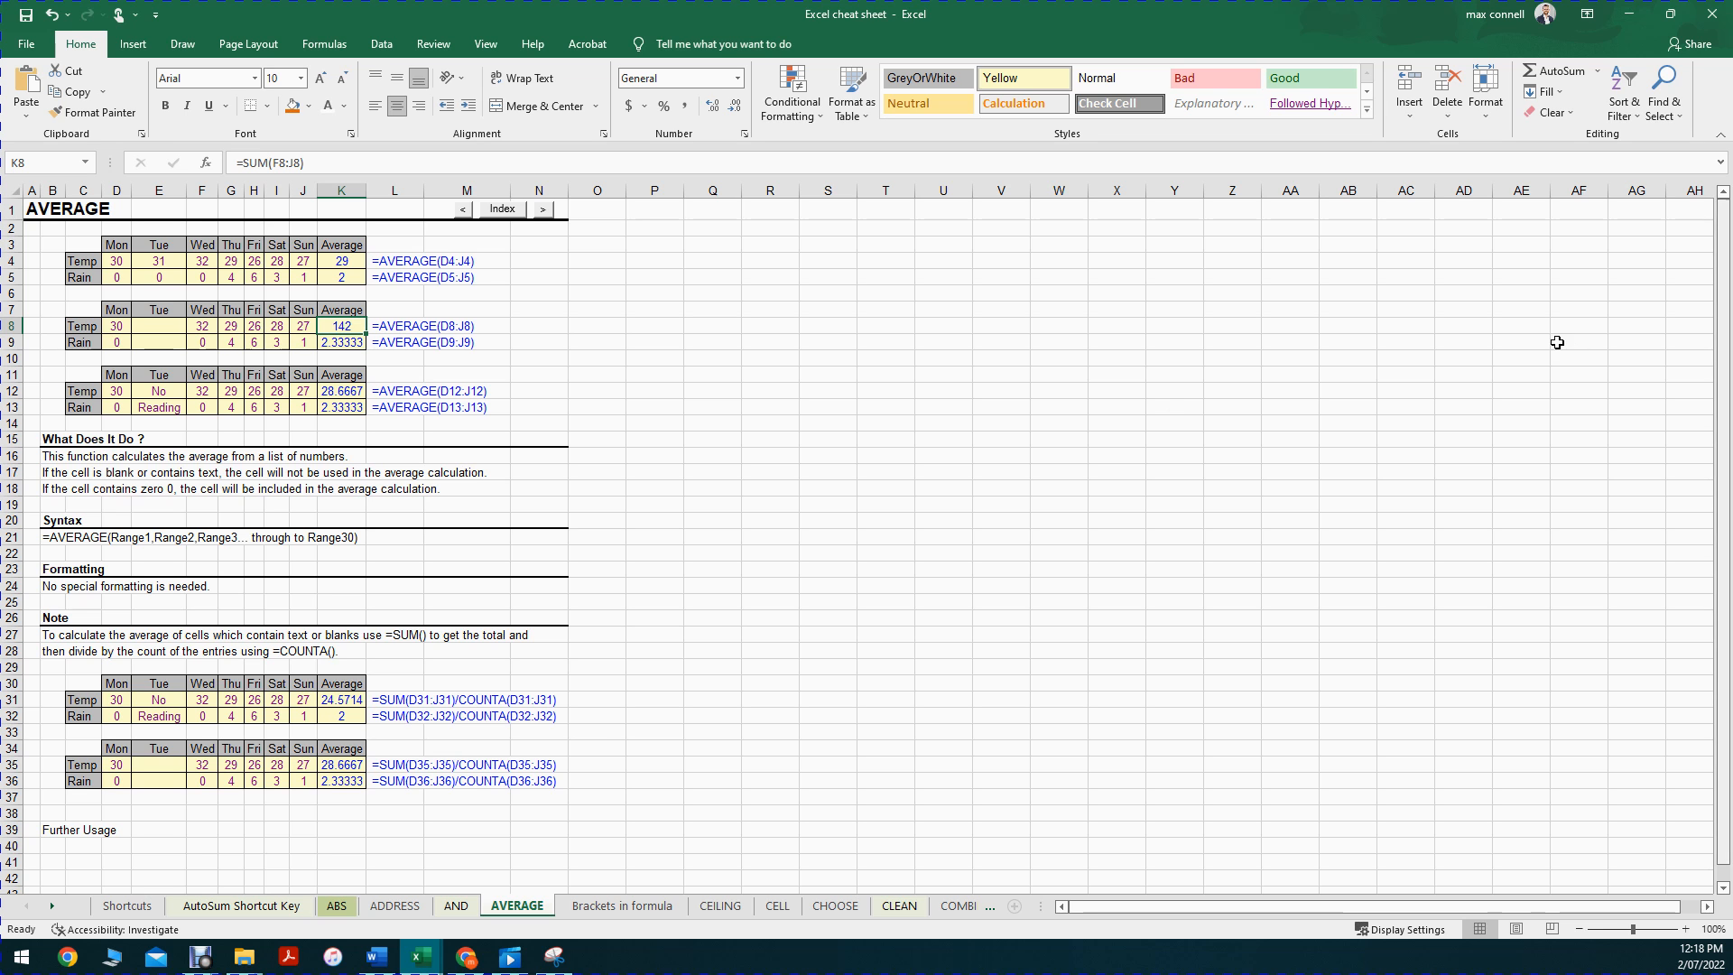
{"action": "left_click_drag", "start_coordinate": [117, 264], "coordinate": [343, 790]}
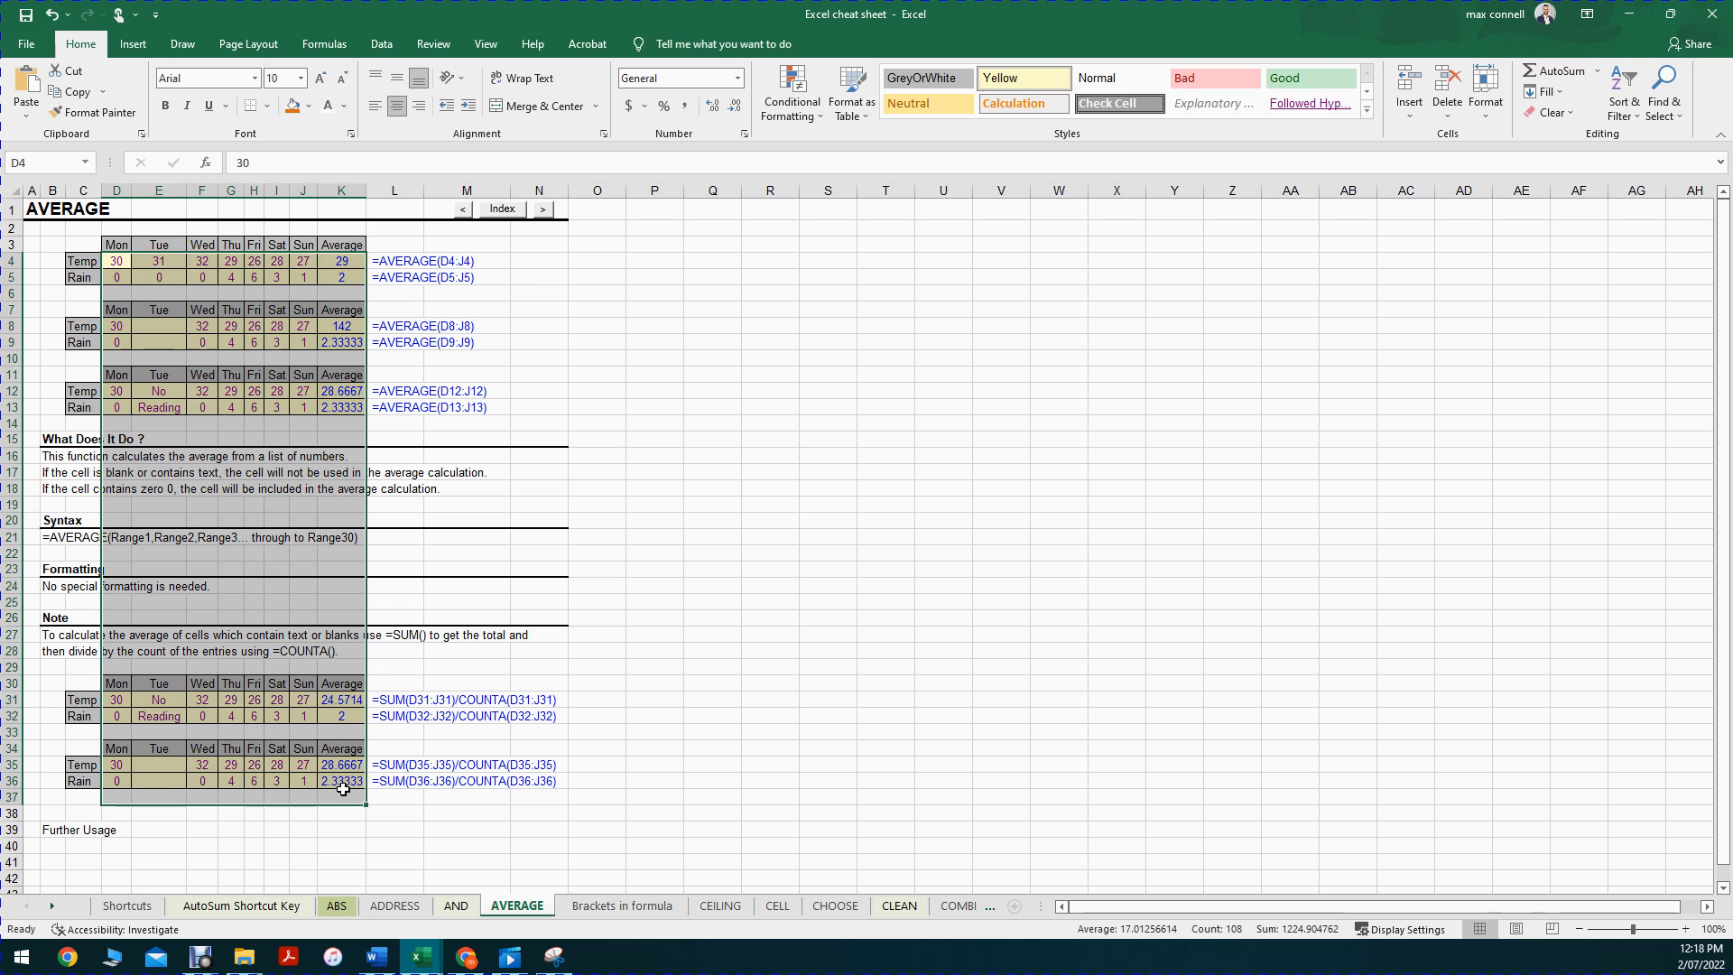
Step: Clear the example tables D4:K37, then undo the clear and the last two formula entries
{"action": "key", "text": "Delete"}
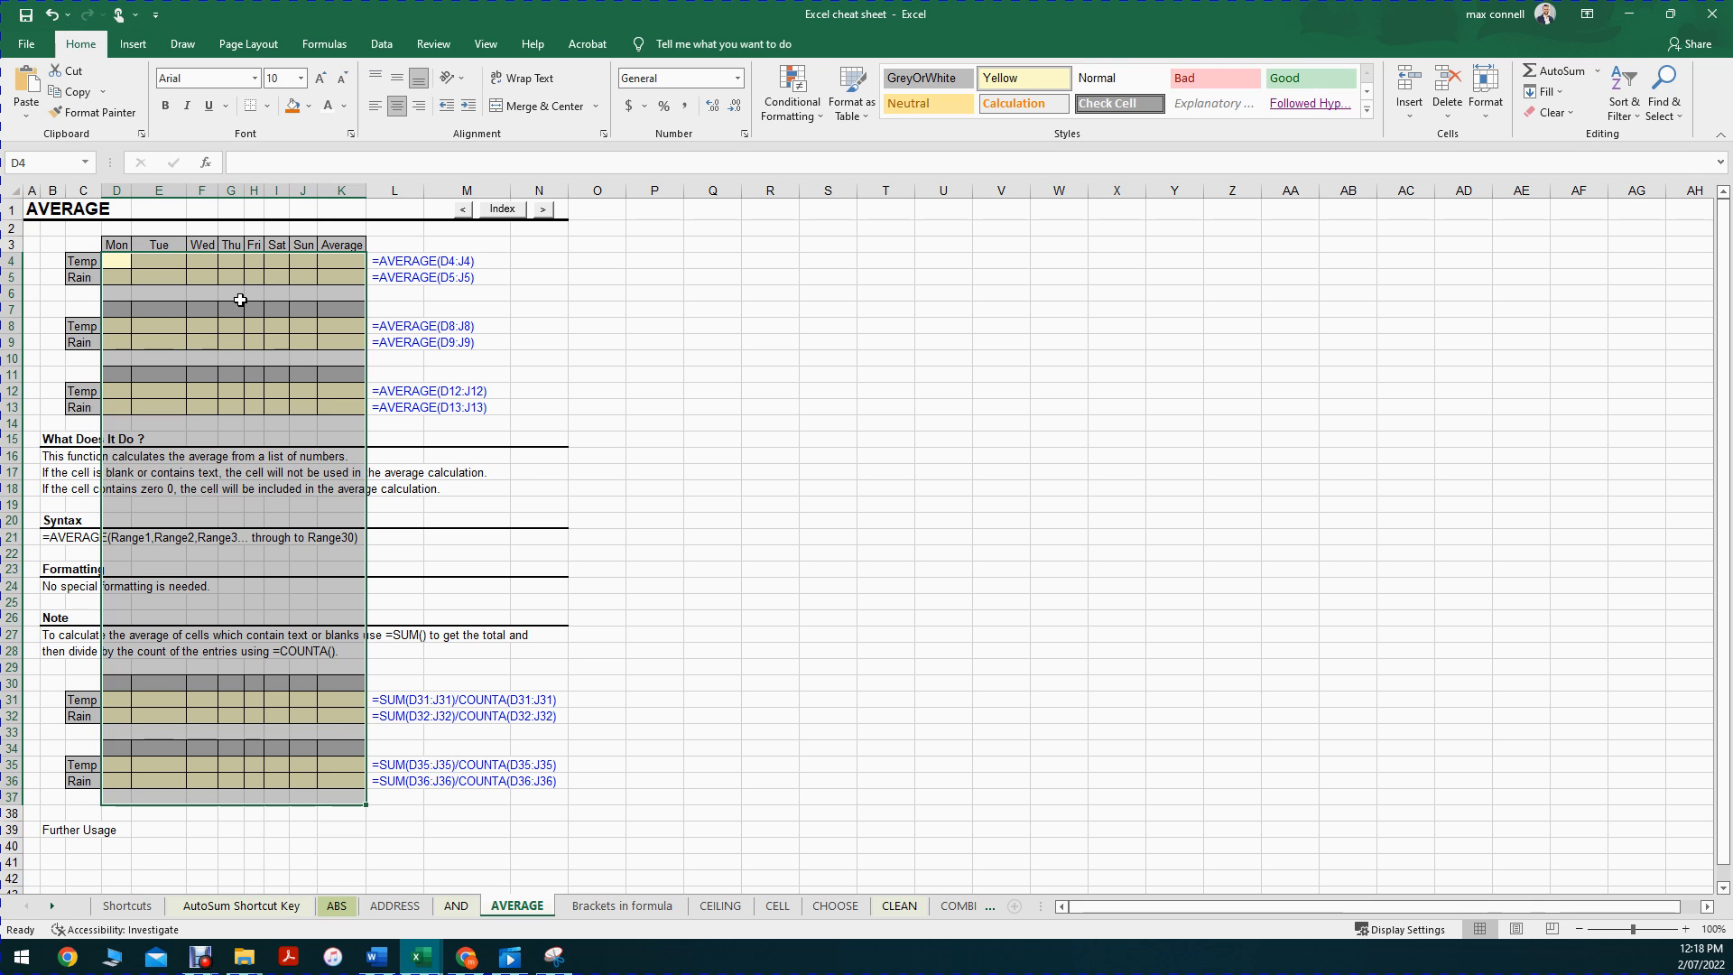
{"action": "left_click", "coordinate": [51, 21]}
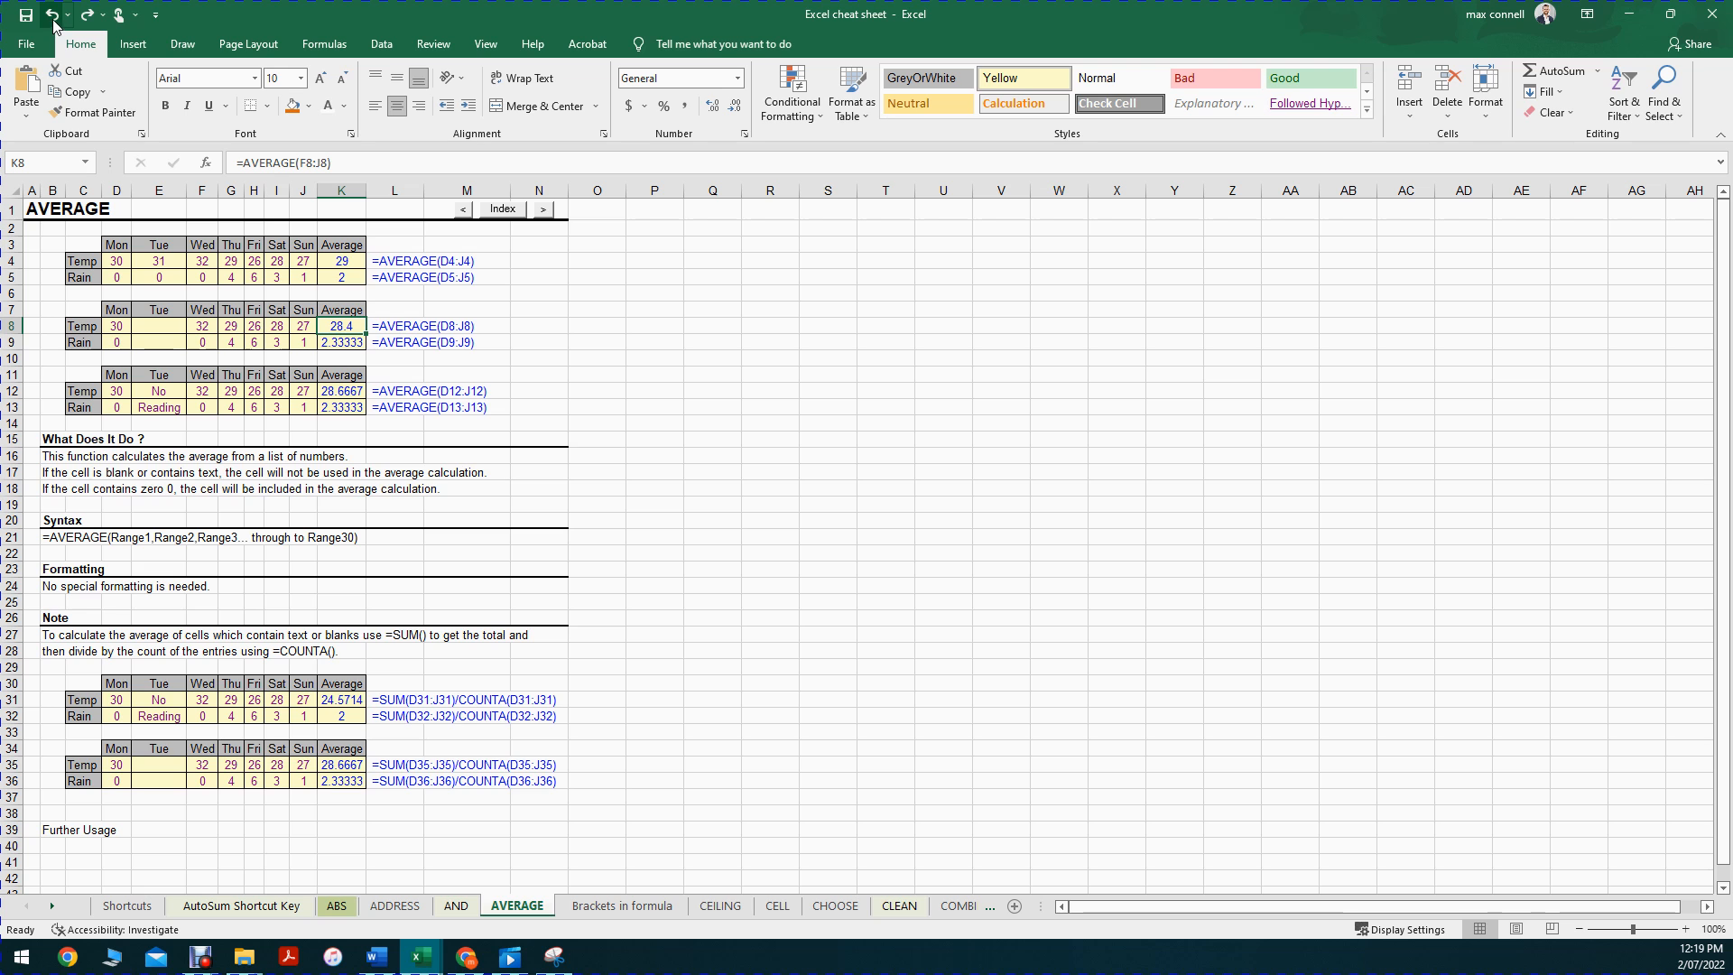
{"action": "left_click", "coordinate": [67, 16]}
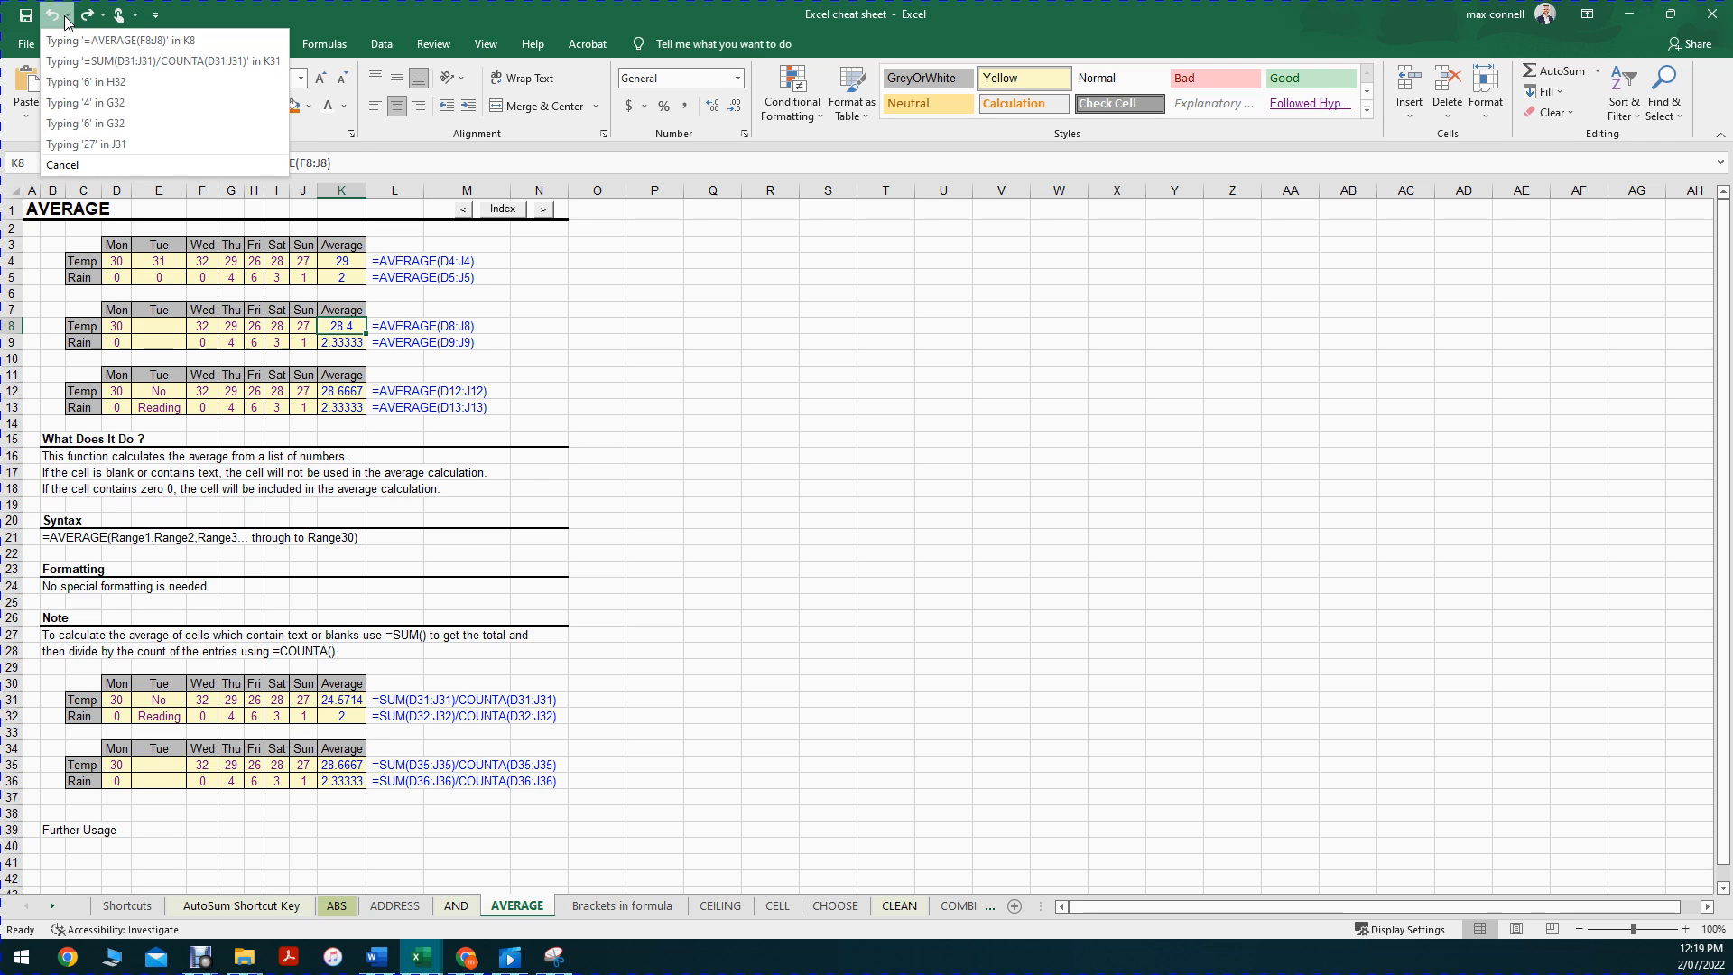
{"action": "left_click", "coordinate": [161, 60]}
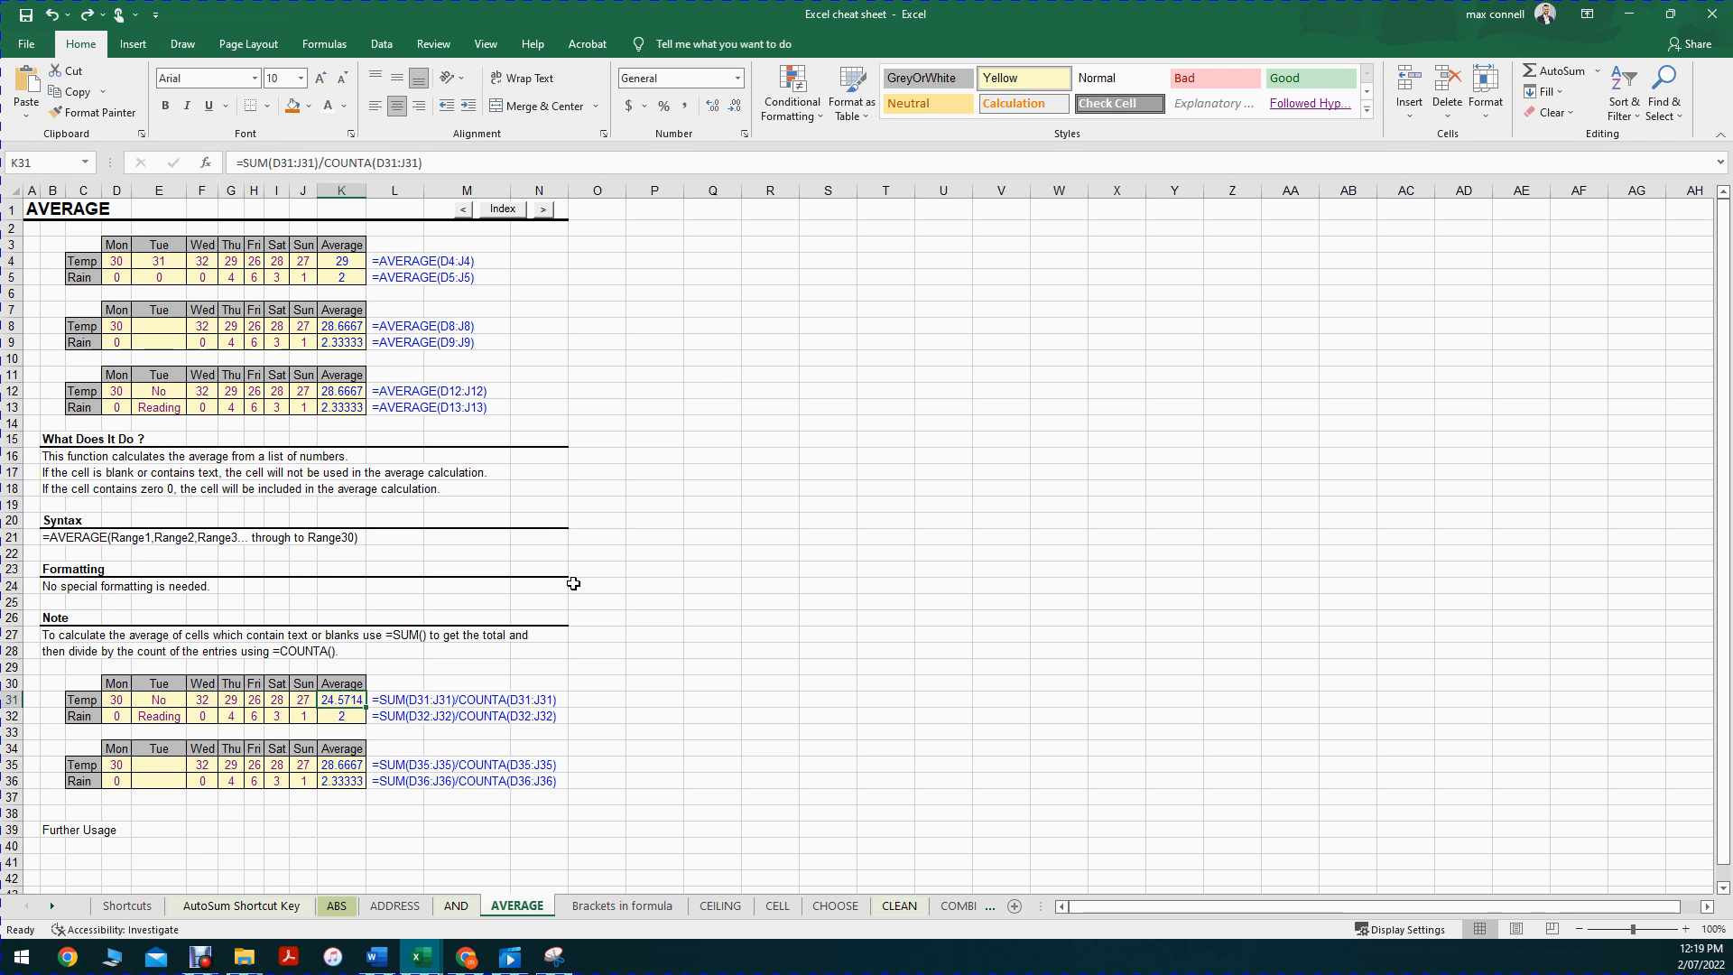
Step: Redo the two formula entries and the clearing of the example tables
{"action": "left_click", "coordinate": [104, 15]}
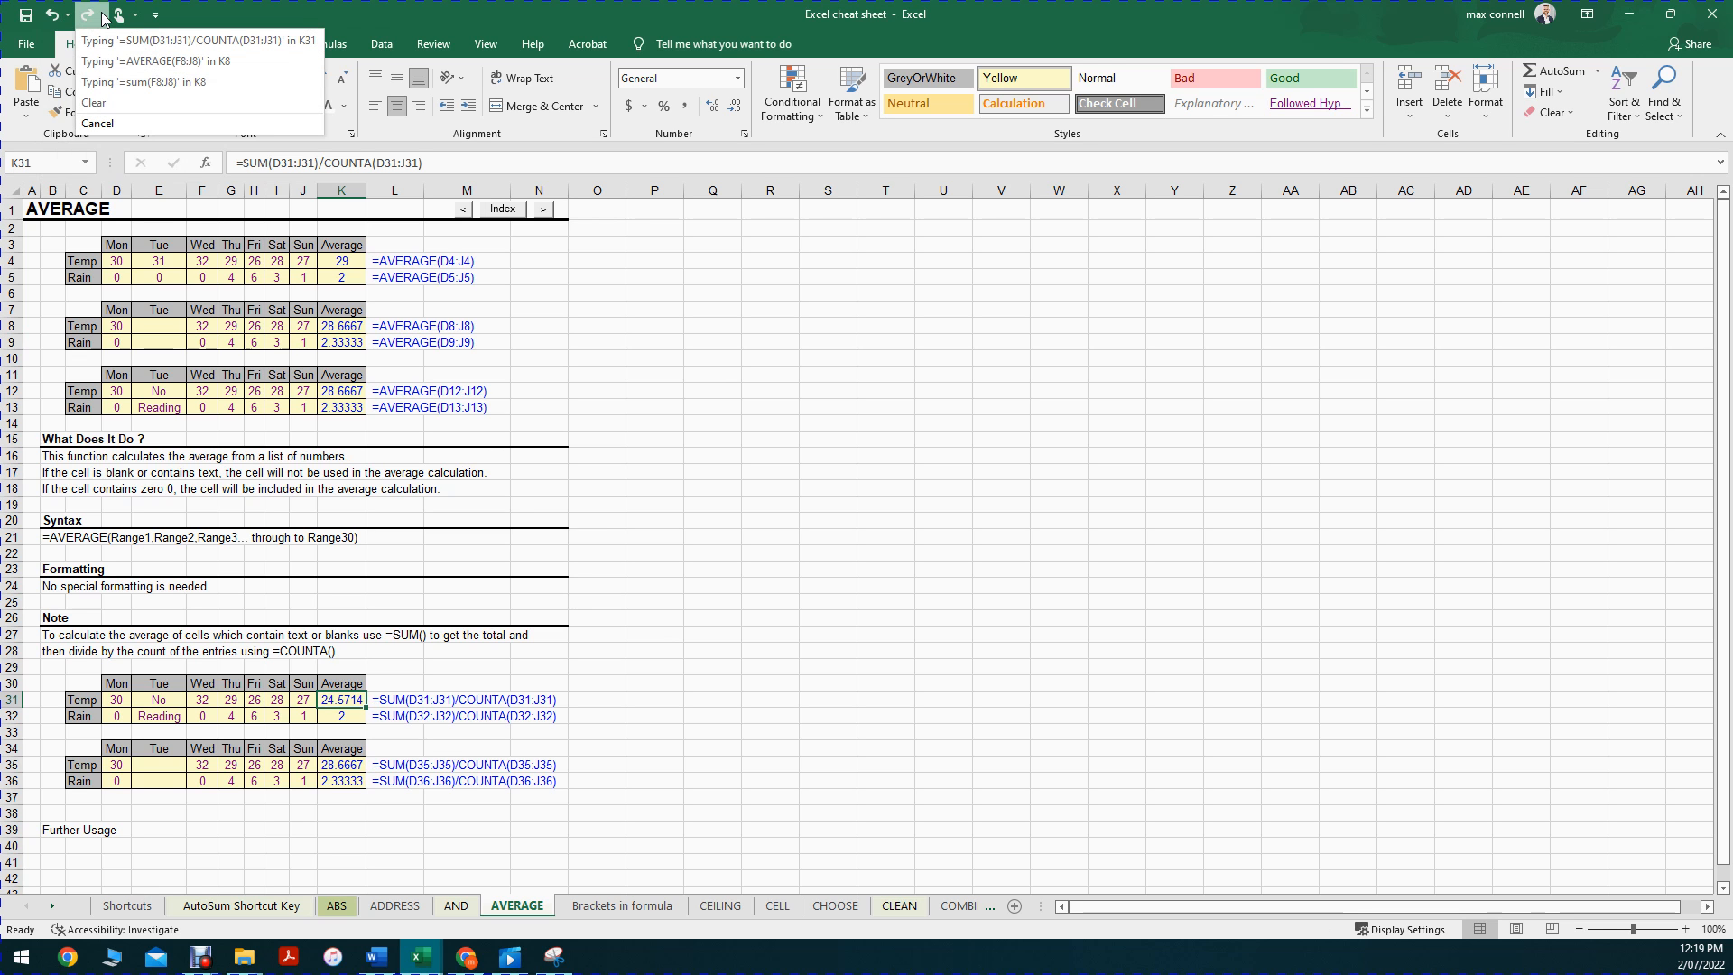
{"action": "left_click", "coordinate": [84, 21]}
{"action": "left_click", "coordinate": [83, 21]}
{"action": "left_click", "coordinate": [84, 22]}
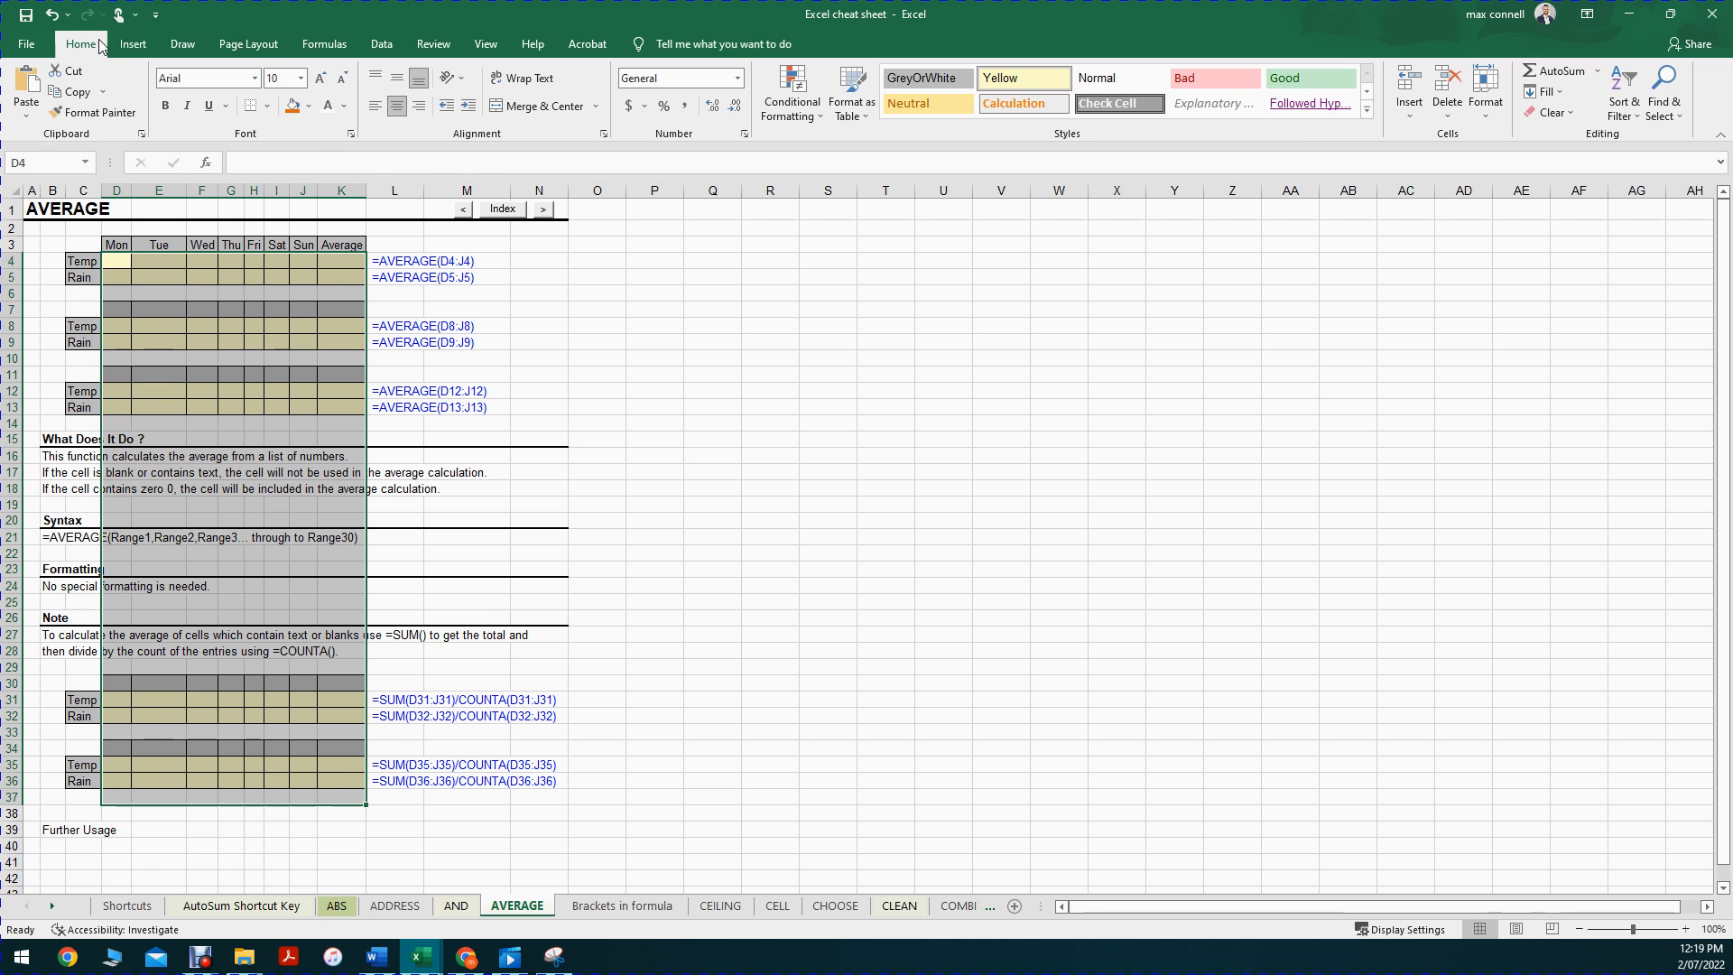
Step: Undo the clear again, then redo the formula entry and clear together from the Redo list
{"action": "key", "text": "ctrl+z"}
{"action": "key", "text": "ctrl+z"}
{"action": "left_click", "coordinate": [105, 17]}
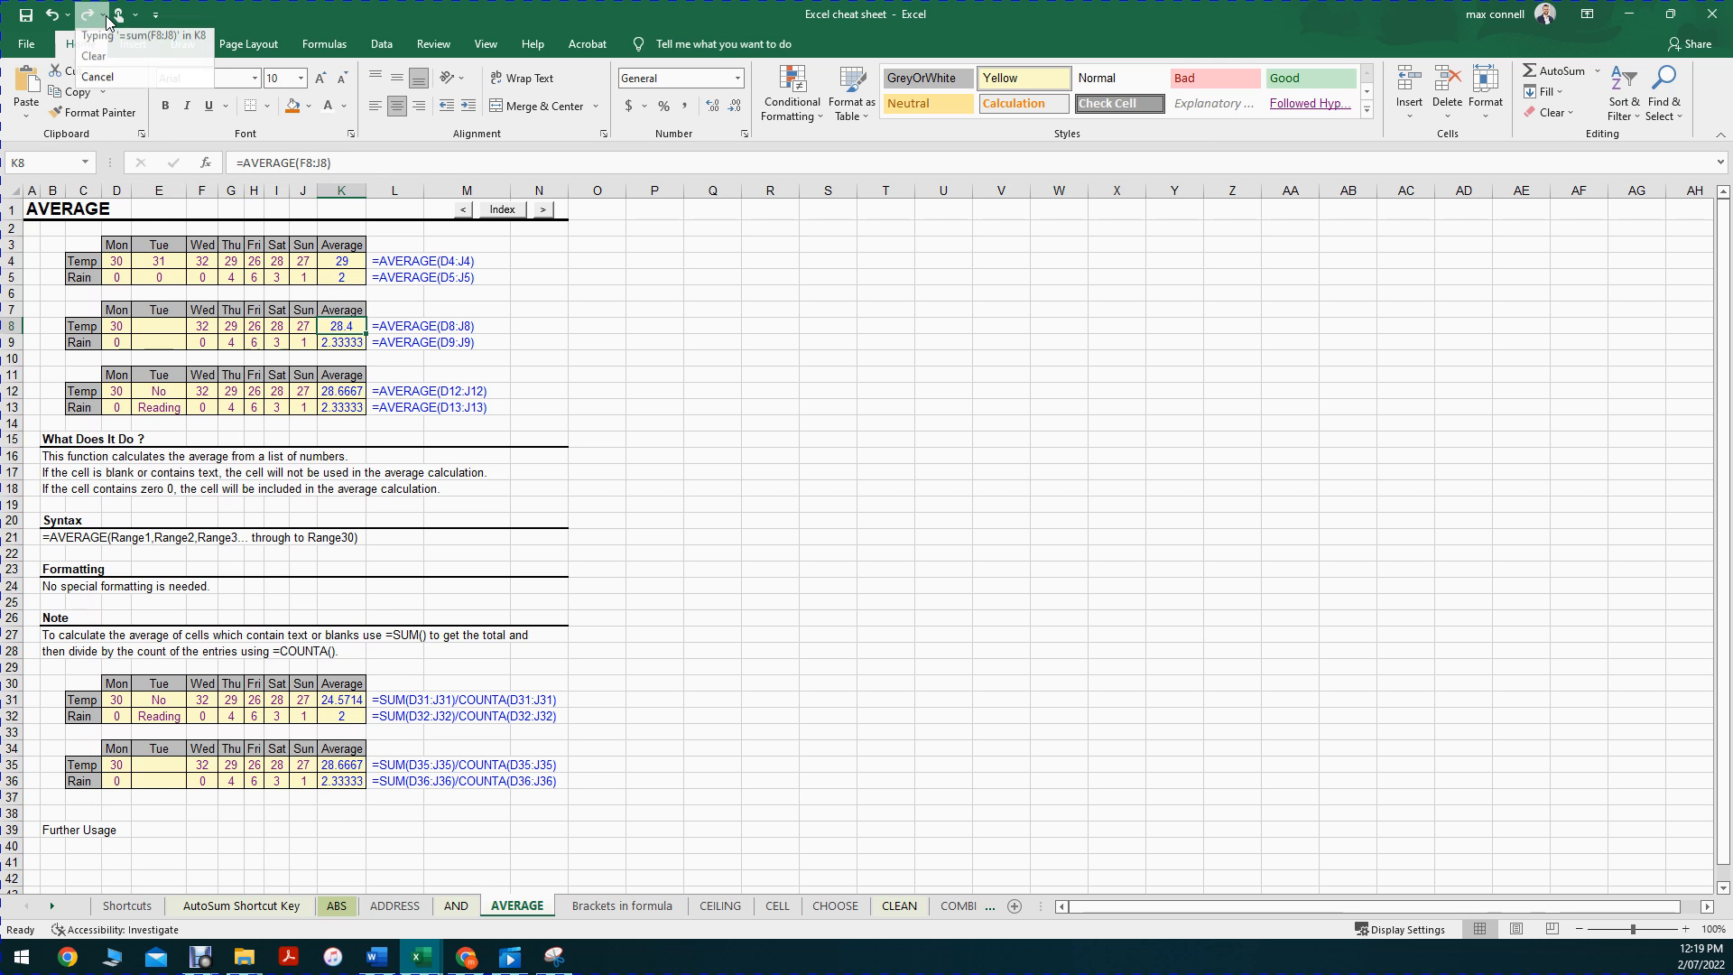
{"action": "left_click", "coordinate": [144, 72]}
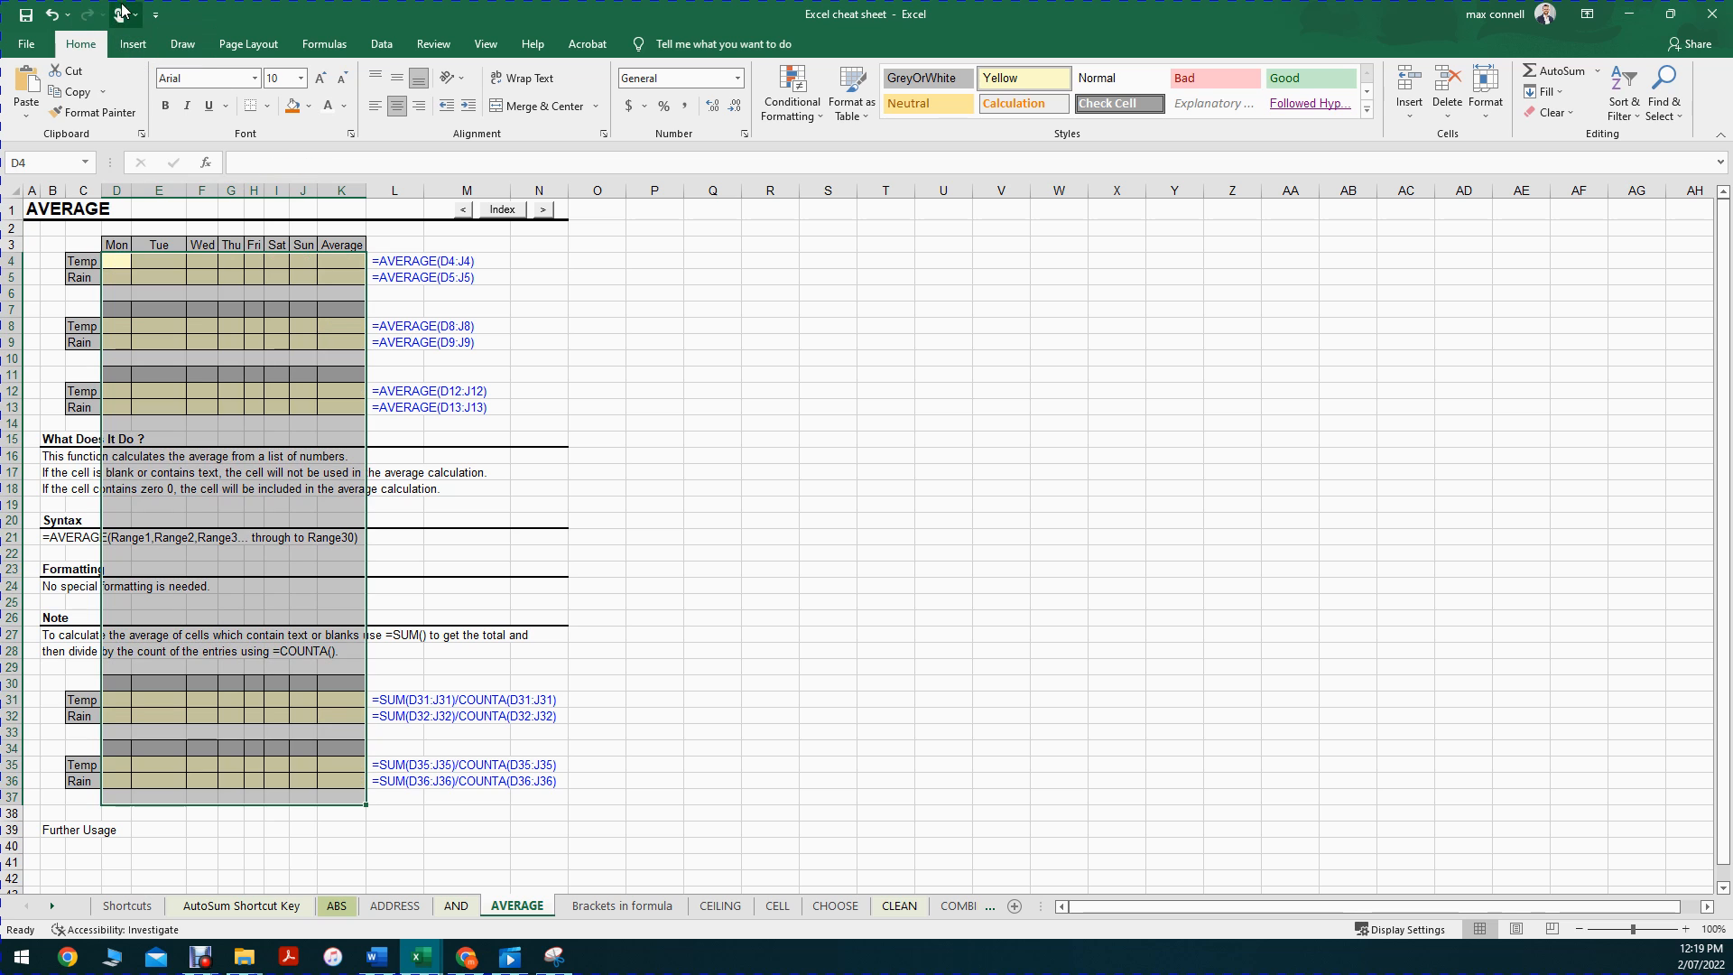
{"action": "left_click", "coordinate": [685, 426]}
{"action": "left_click", "coordinate": [404, 343]}
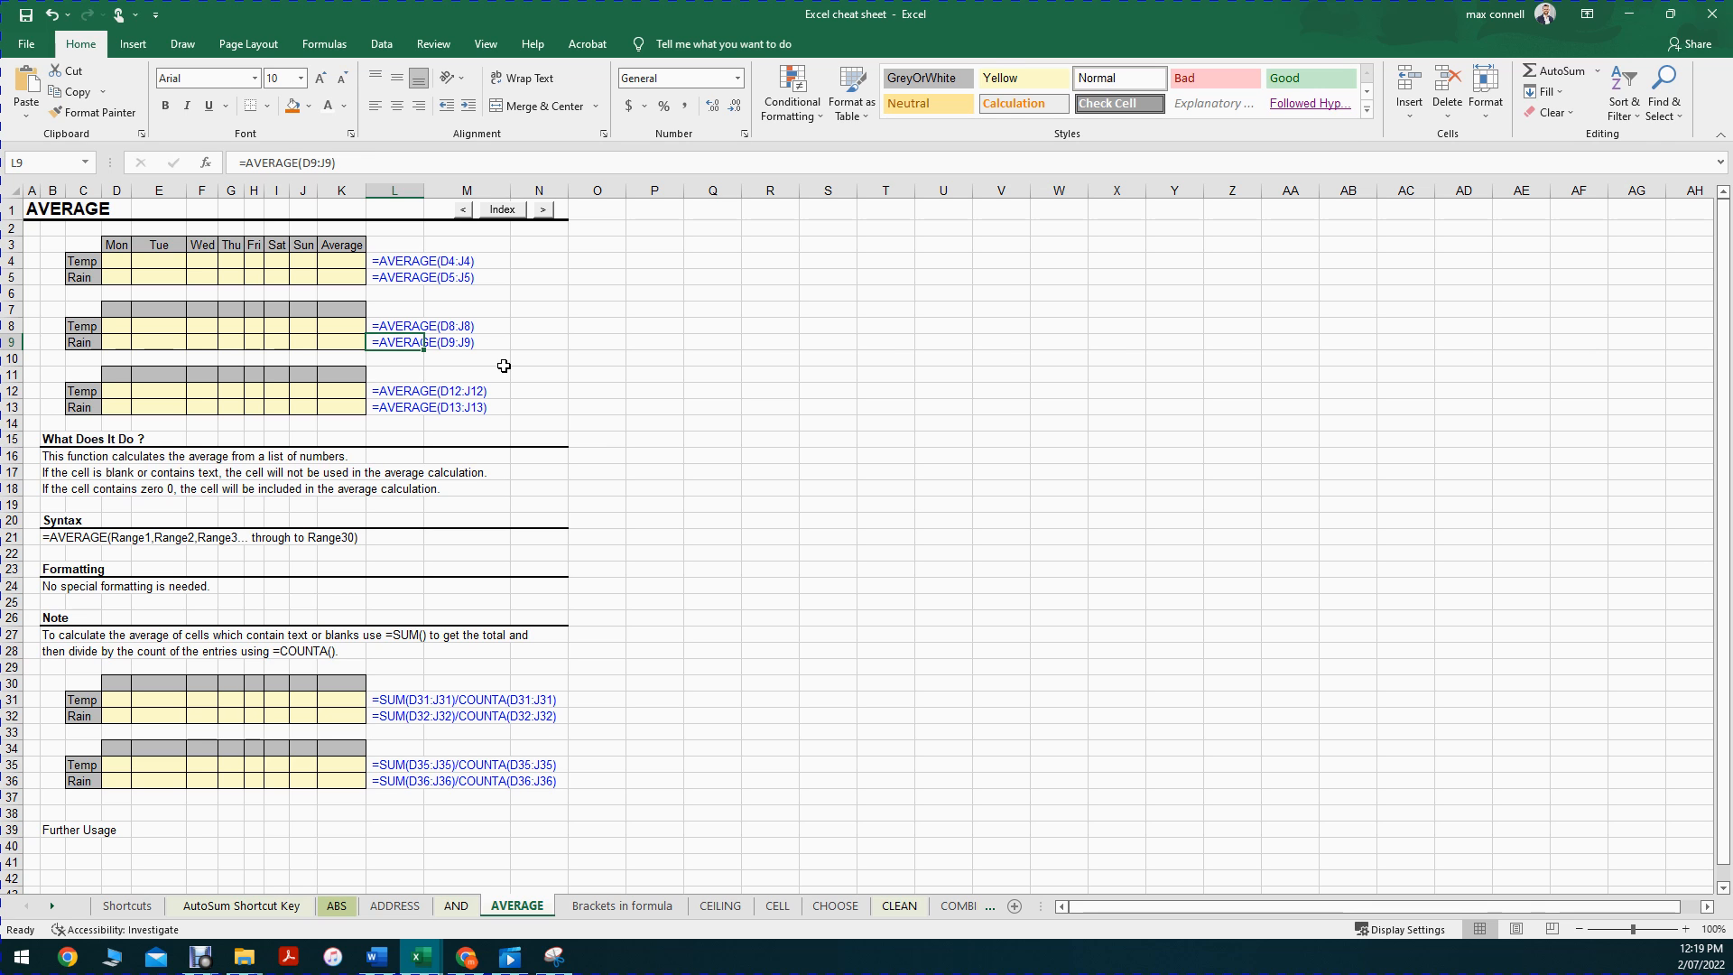
{"action": "key", "text": "ctrl+z"}
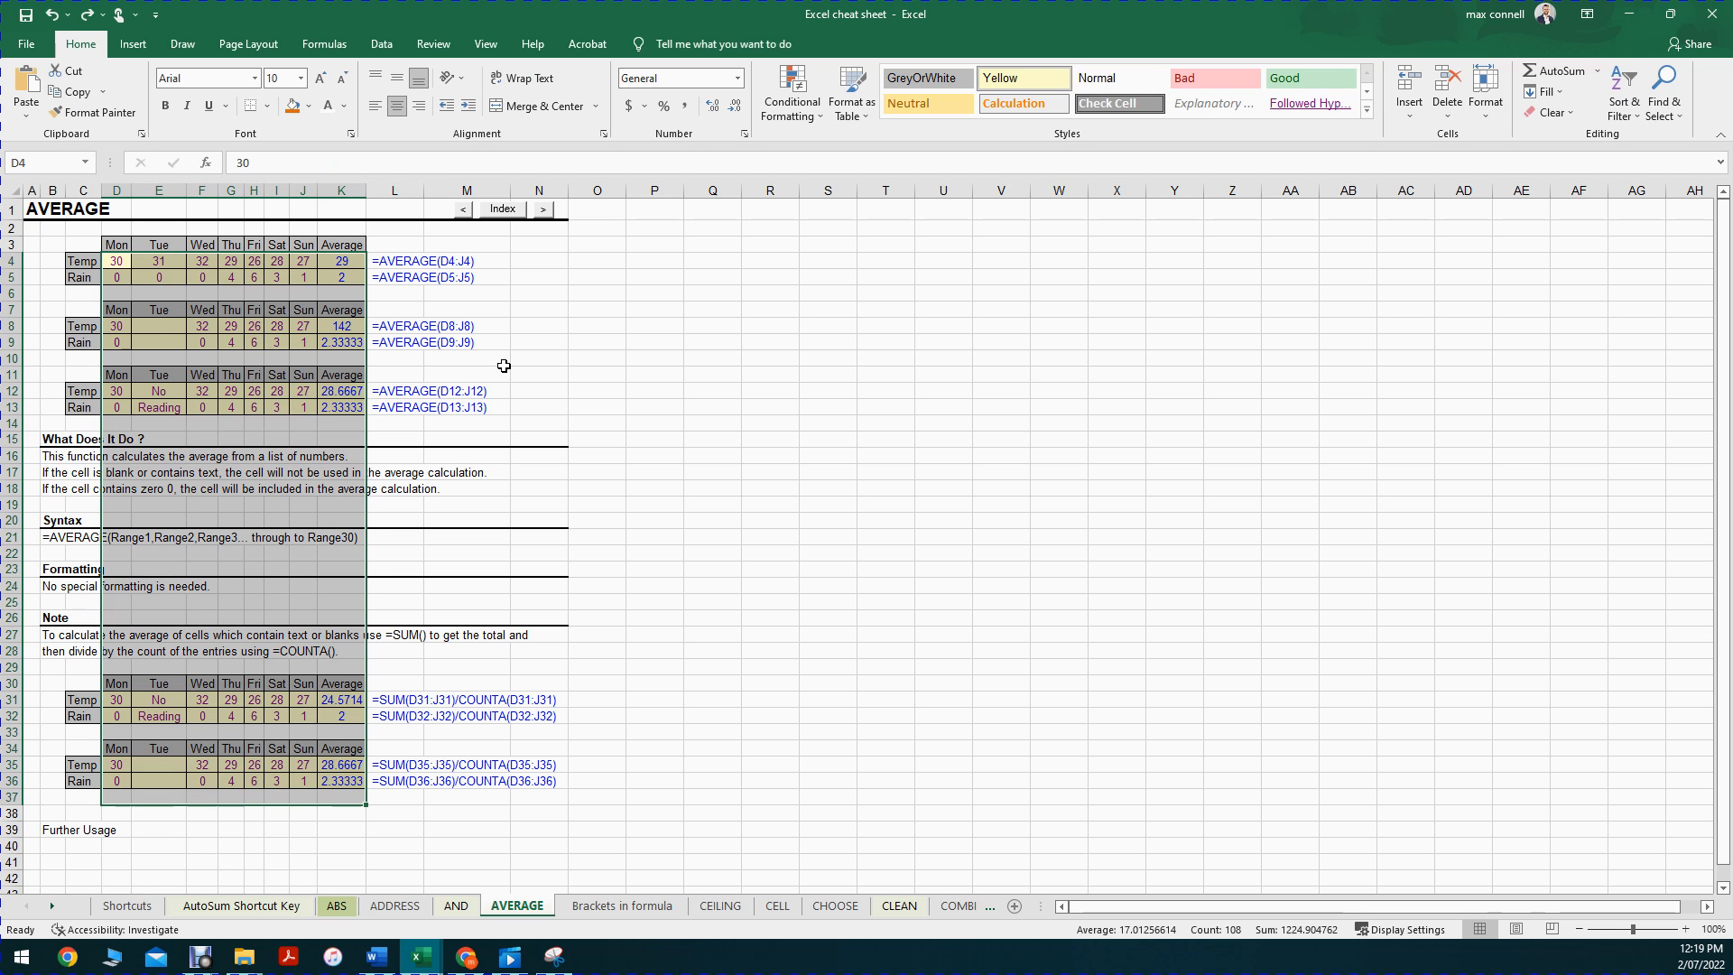
{"action": "key", "text": "ctrl+z"}
{"action": "key", "text": "ctrl+z"}
{"action": "key", "text": "ctrl+z"}
{"action": "key", "text": "ctrl+z"}
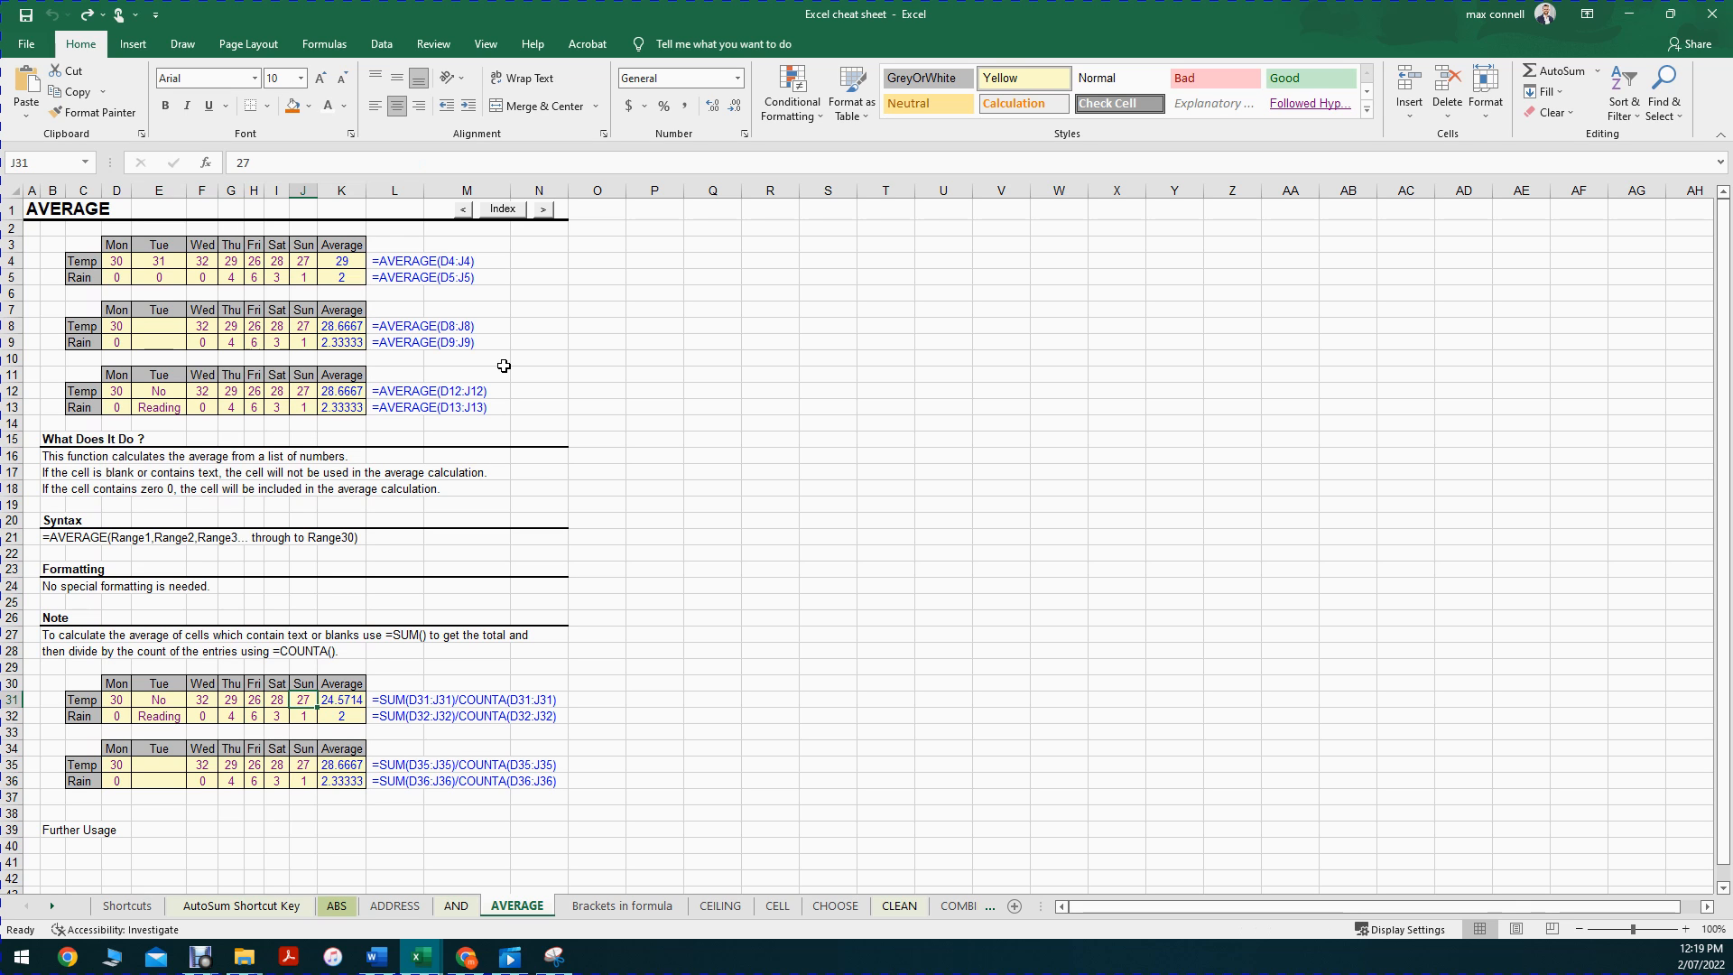
{"action": "left_click", "coordinate": [88, 16]}
{"action": "left_click", "coordinate": [88, 16]}
{"action": "left_click", "coordinate": [88, 16]}
{"action": "left_click", "coordinate": [88, 17]}
{"action": "left_click", "coordinate": [89, 16]}
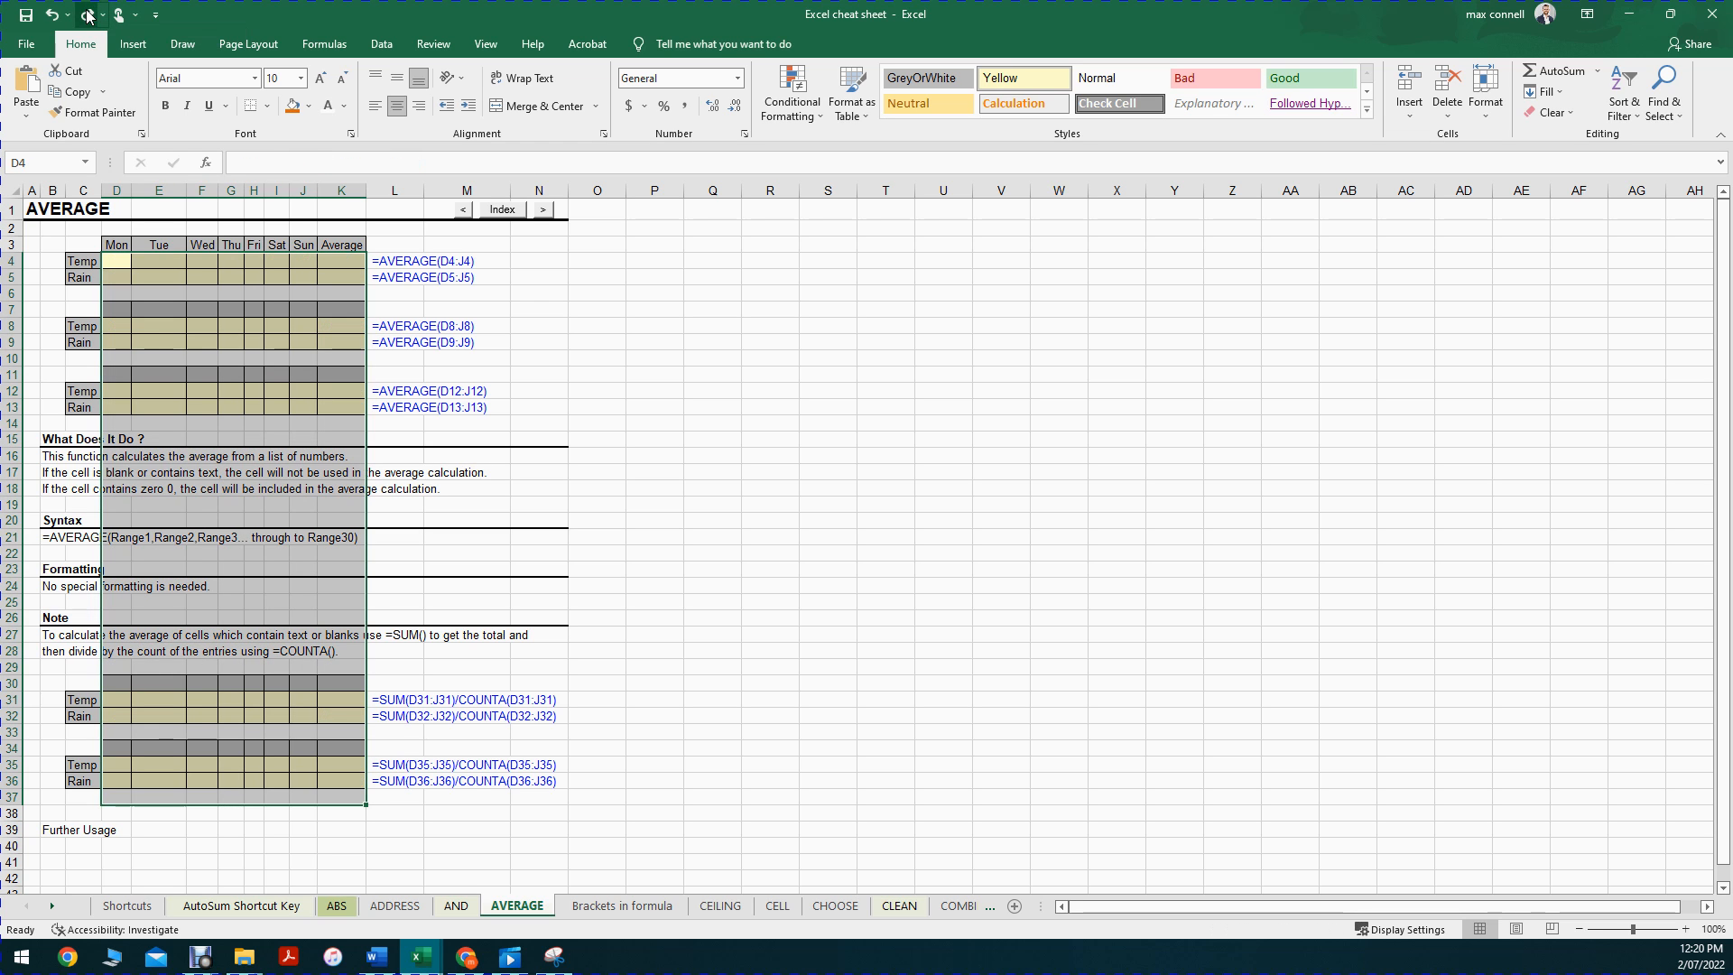
{"action": "left_click", "coordinate": [808, 287]}
{"action": "key", "text": "ctrl+z"}
Step: Bring the unit outline snip forward, enlarge it and box 'Edit Longer Cell Content'
{"action": "left_click_drag", "start_coordinate": [817, 522], "coordinate": [352, 14]}
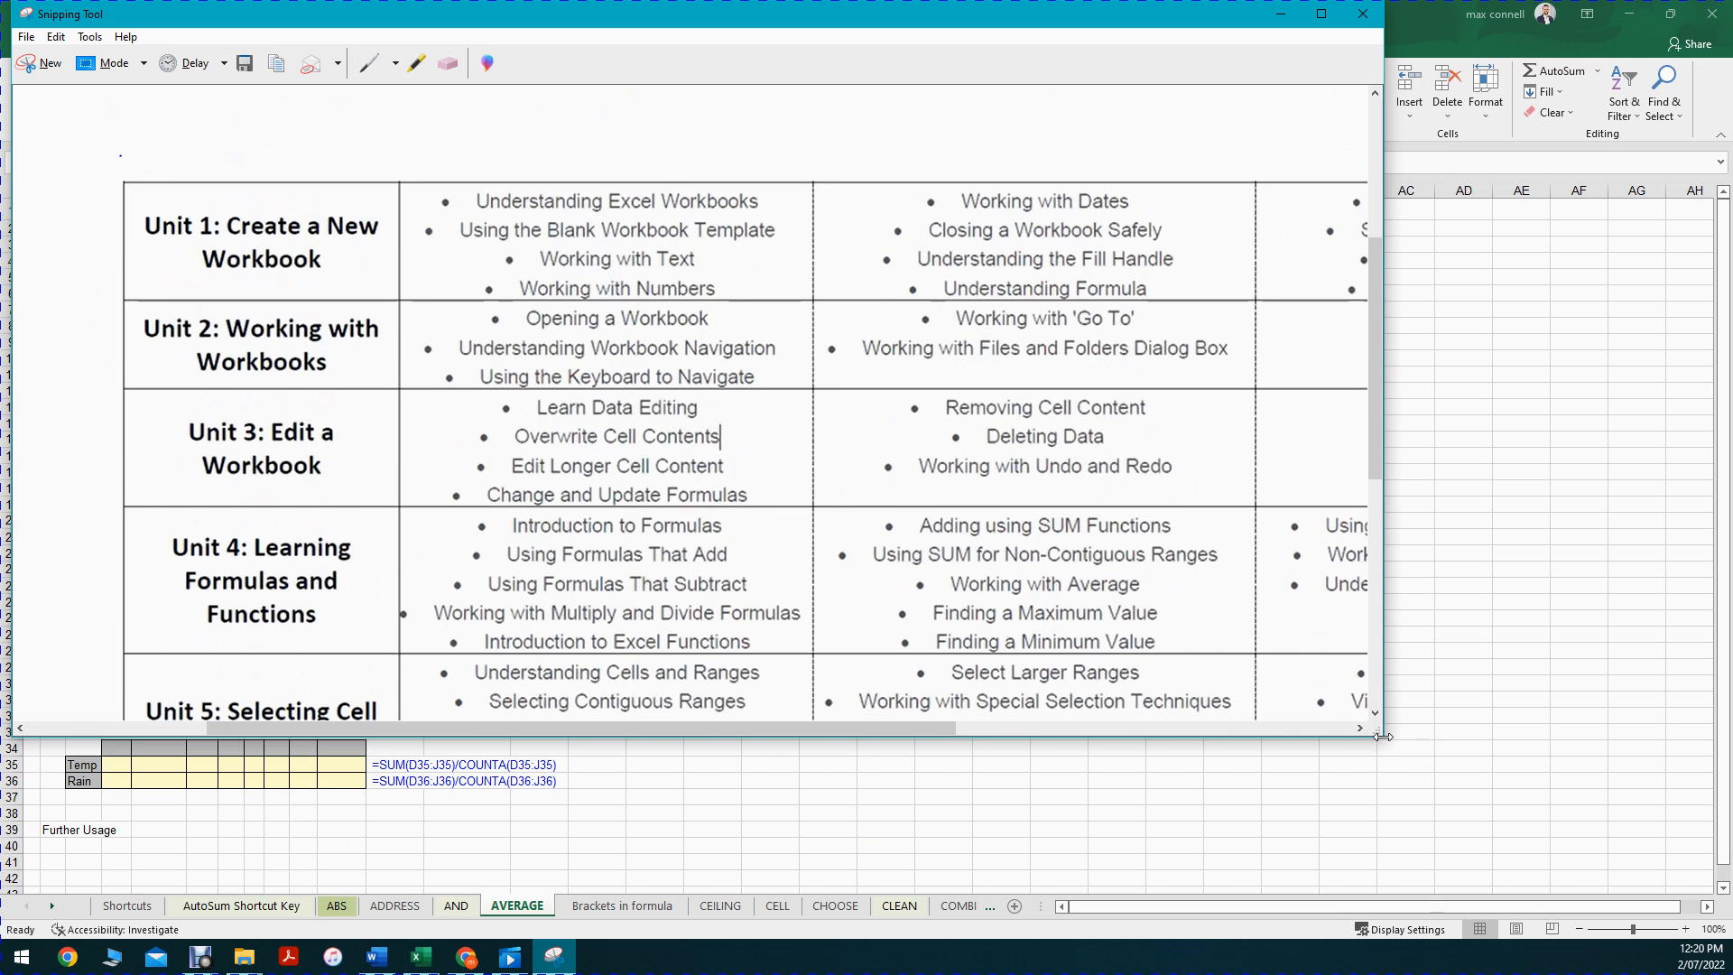
{"action": "left_click_drag", "start_coordinate": [1381, 738], "coordinate": [1600, 877]}
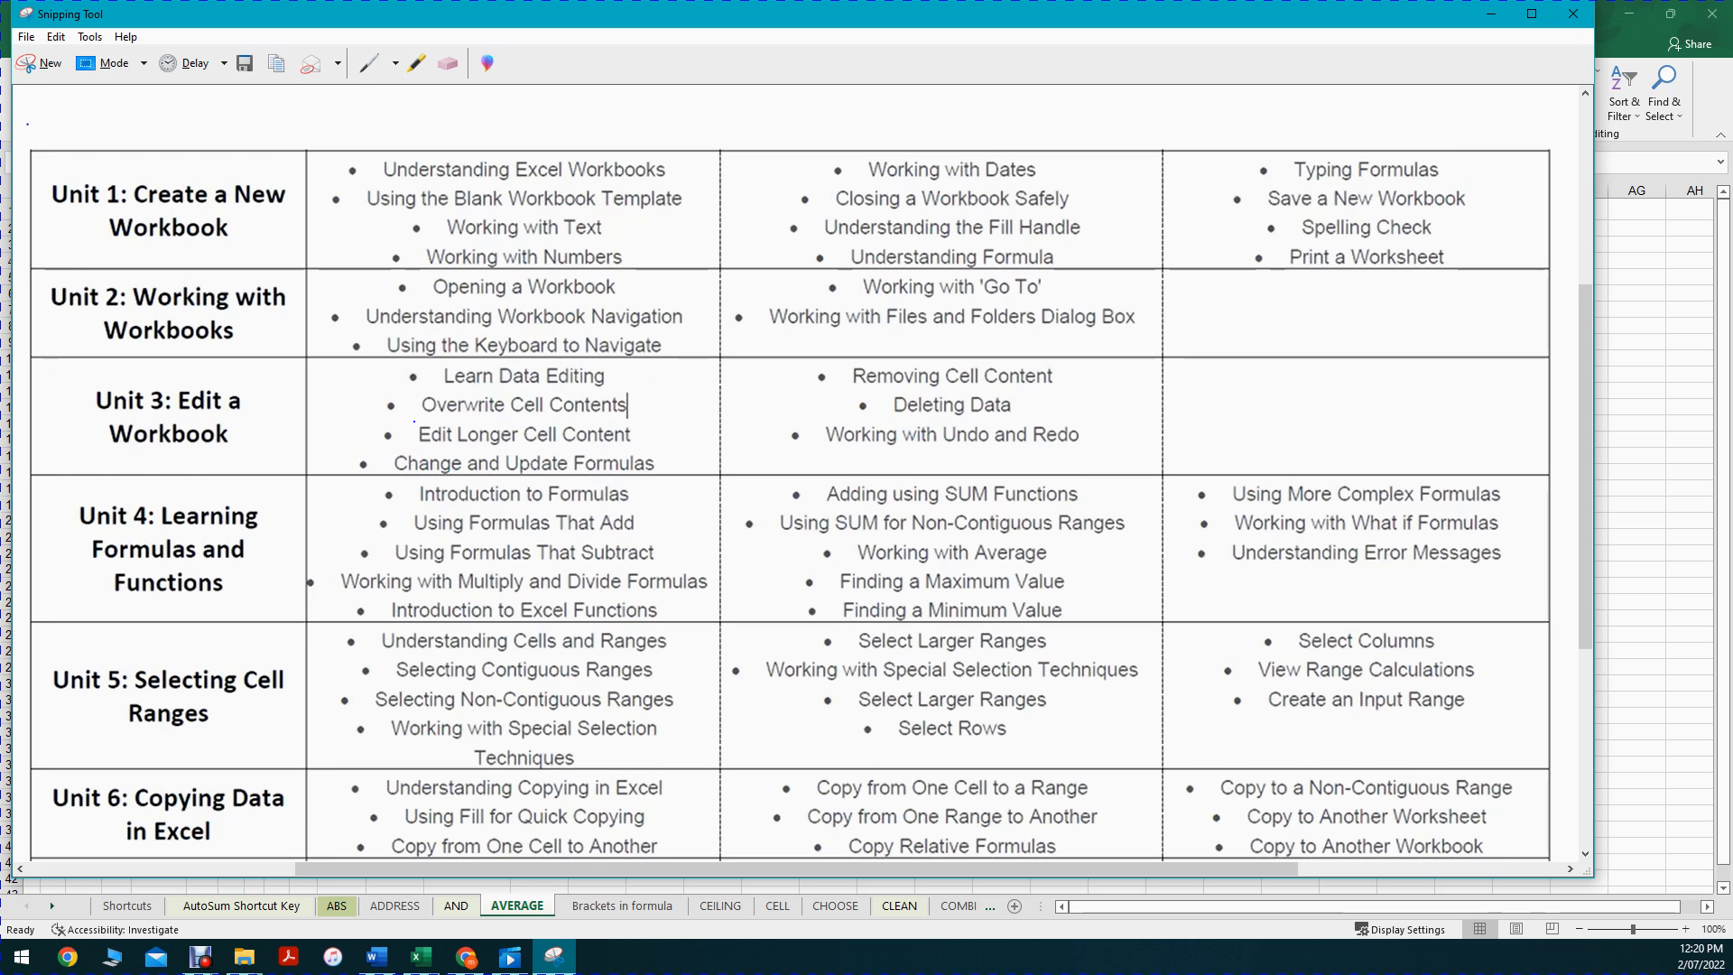
{"action": "mouse_move", "coordinate": [413, 436]}
{"action": "left_mouse_down"}
{"action": "mouse_move", "coordinate": [675, 449]}
{"action": "mouse_move", "coordinate": [397, 425]}
{"action": "left_mouse_up"}
{"action": "scroll", "coordinate": [397, 424], "scroll_direction": "down", "scroll_amount": 1}
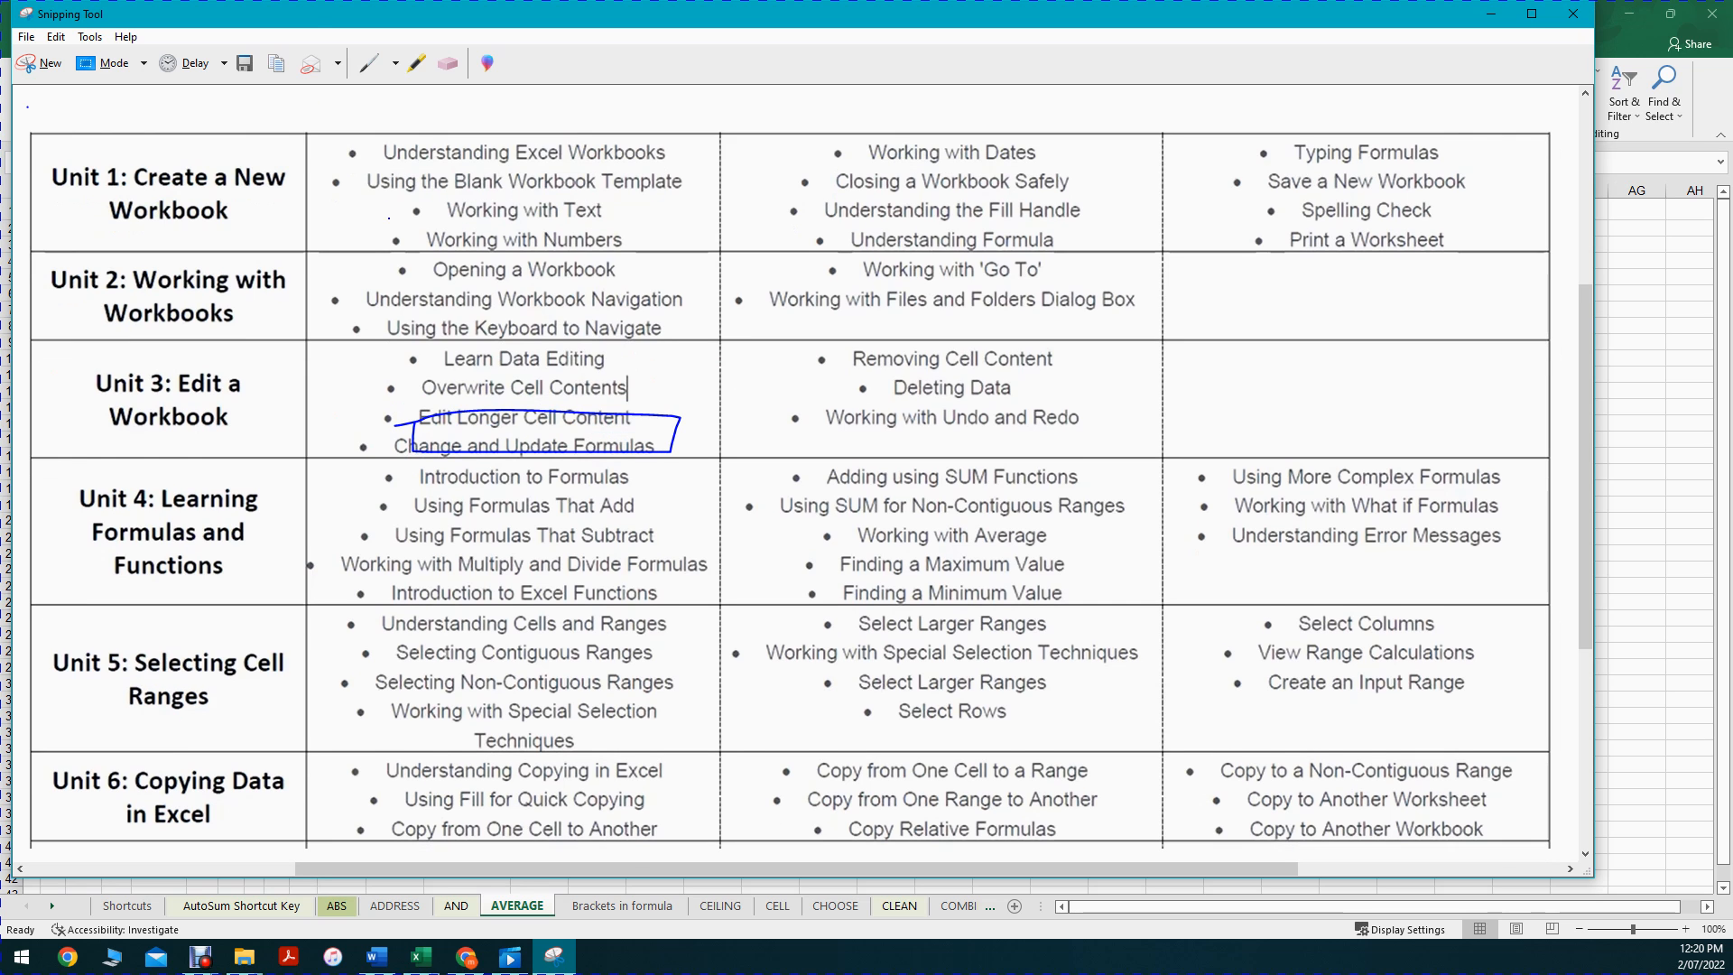
Step: Erase the box, maximize the snip window, and return to Excel's cell K8
{"action": "left_click", "coordinate": [451, 66]}
{"action": "left_click", "coordinate": [615, 416]}
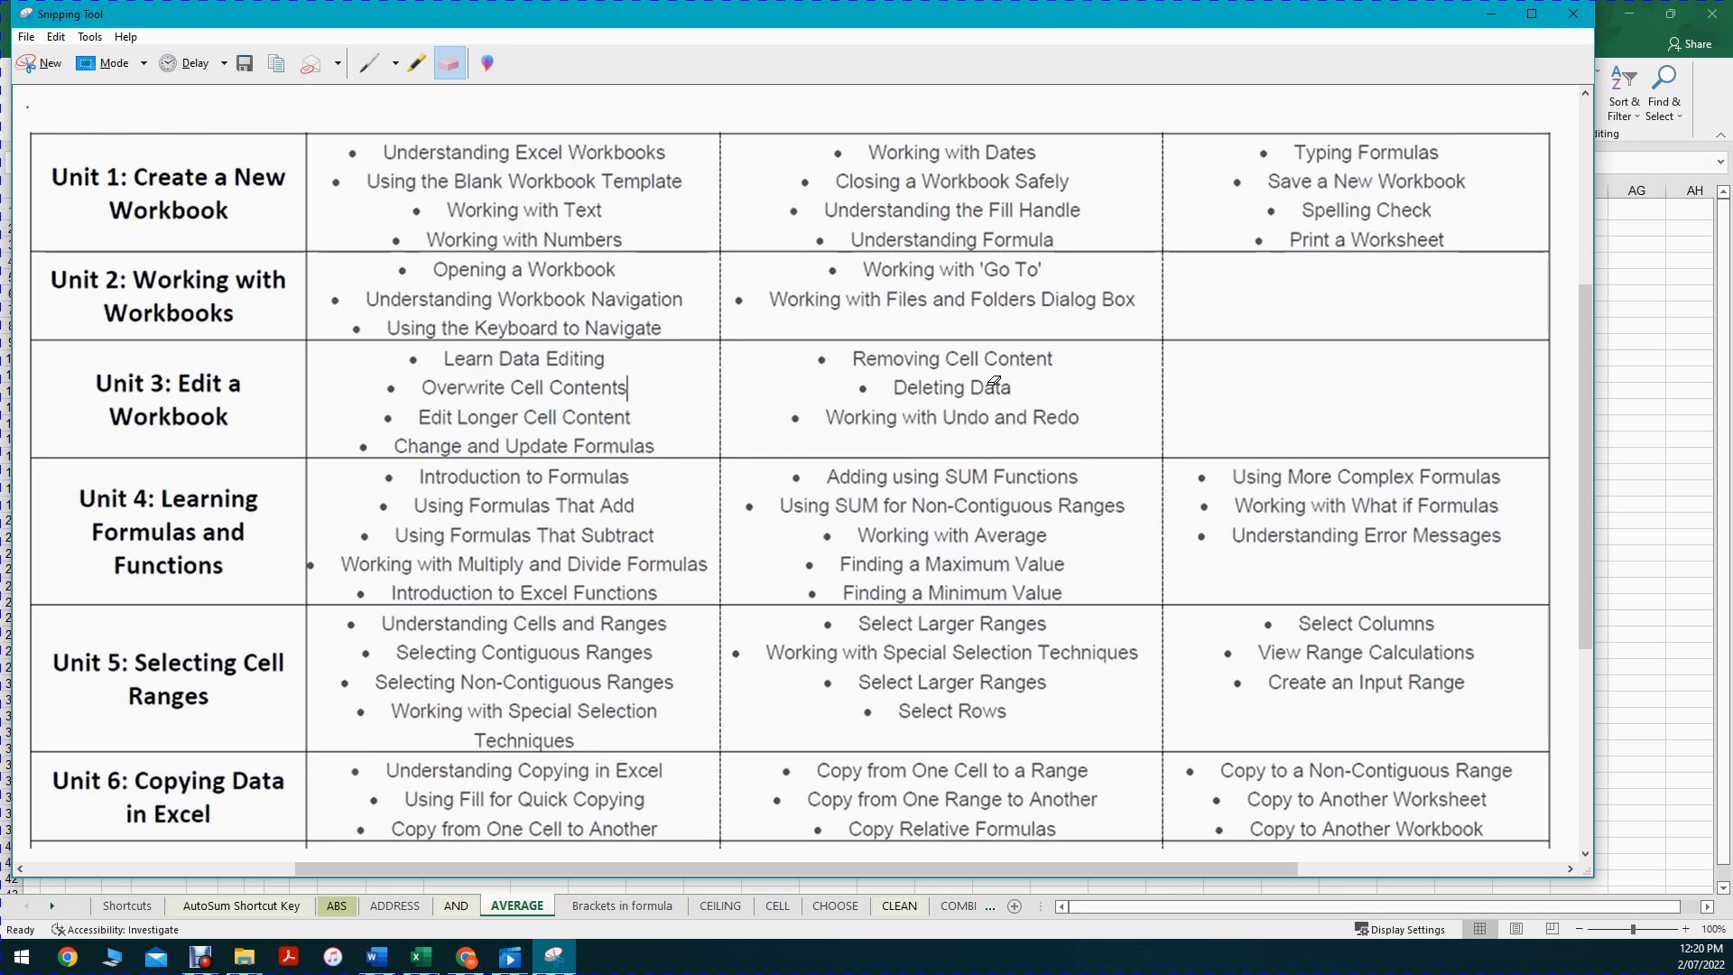
{"action": "left_click", "coordinate": [1532, 13]}
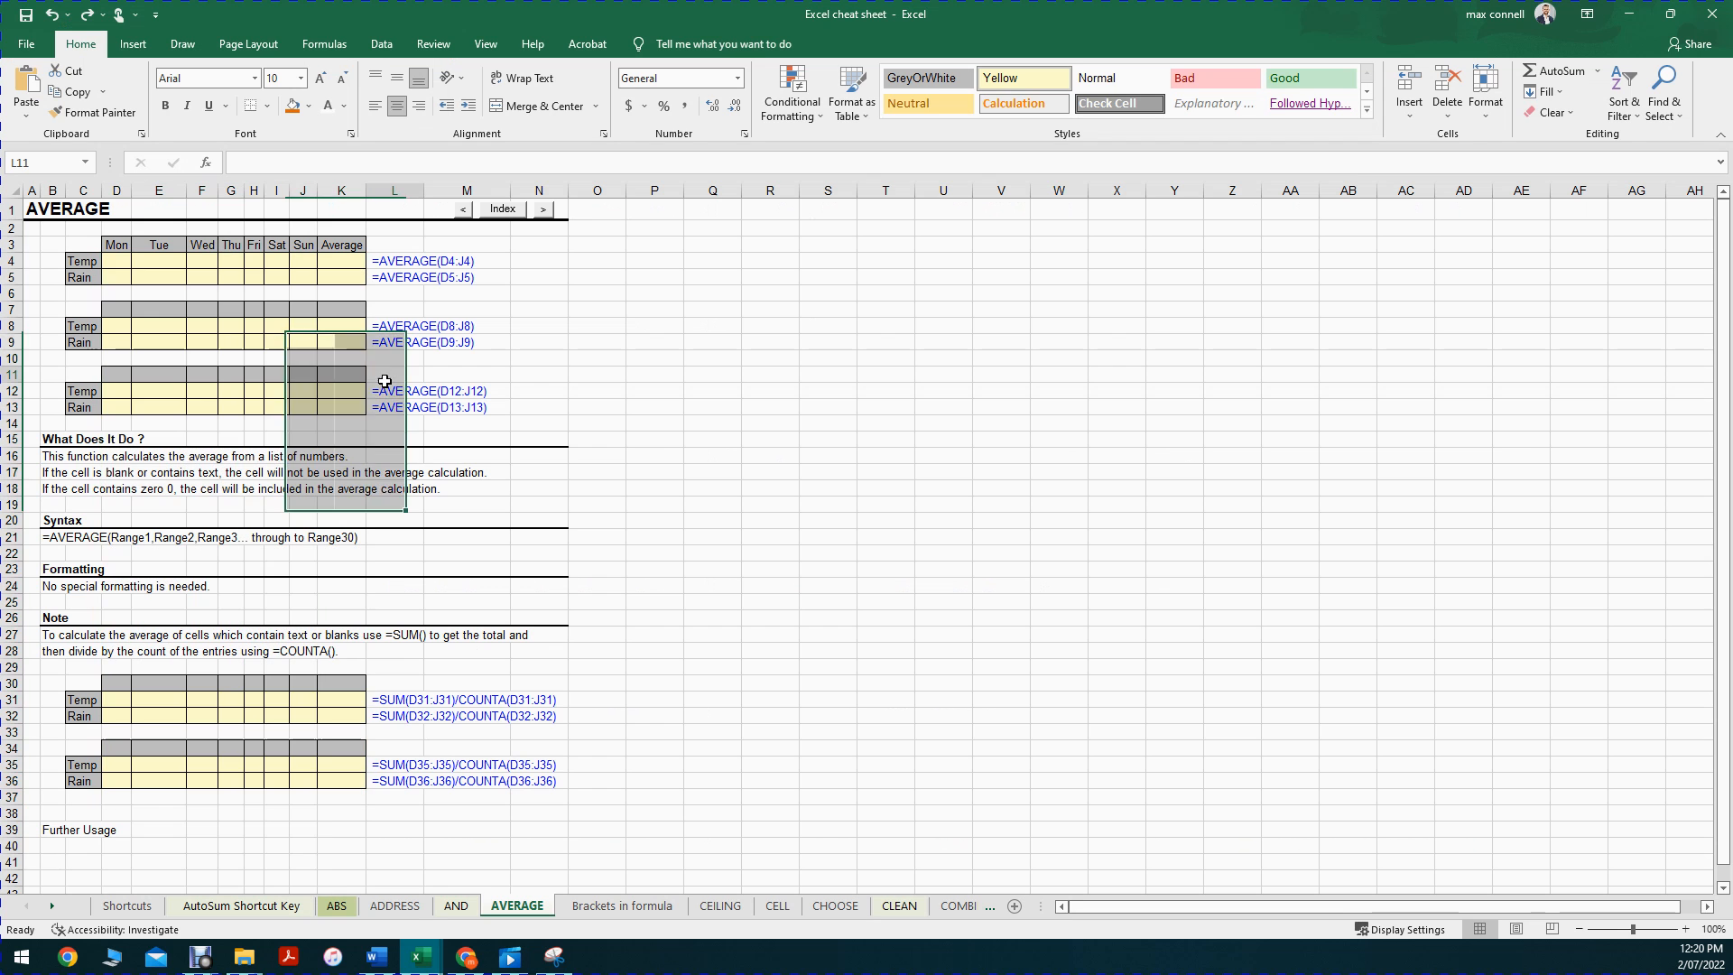
{"action": "left_click", "coordinate": [384, 377]}
{"action": "left_click", "coordinate": [444, 360]}
{"action": "left_click", "coordinate": [355, 328]}
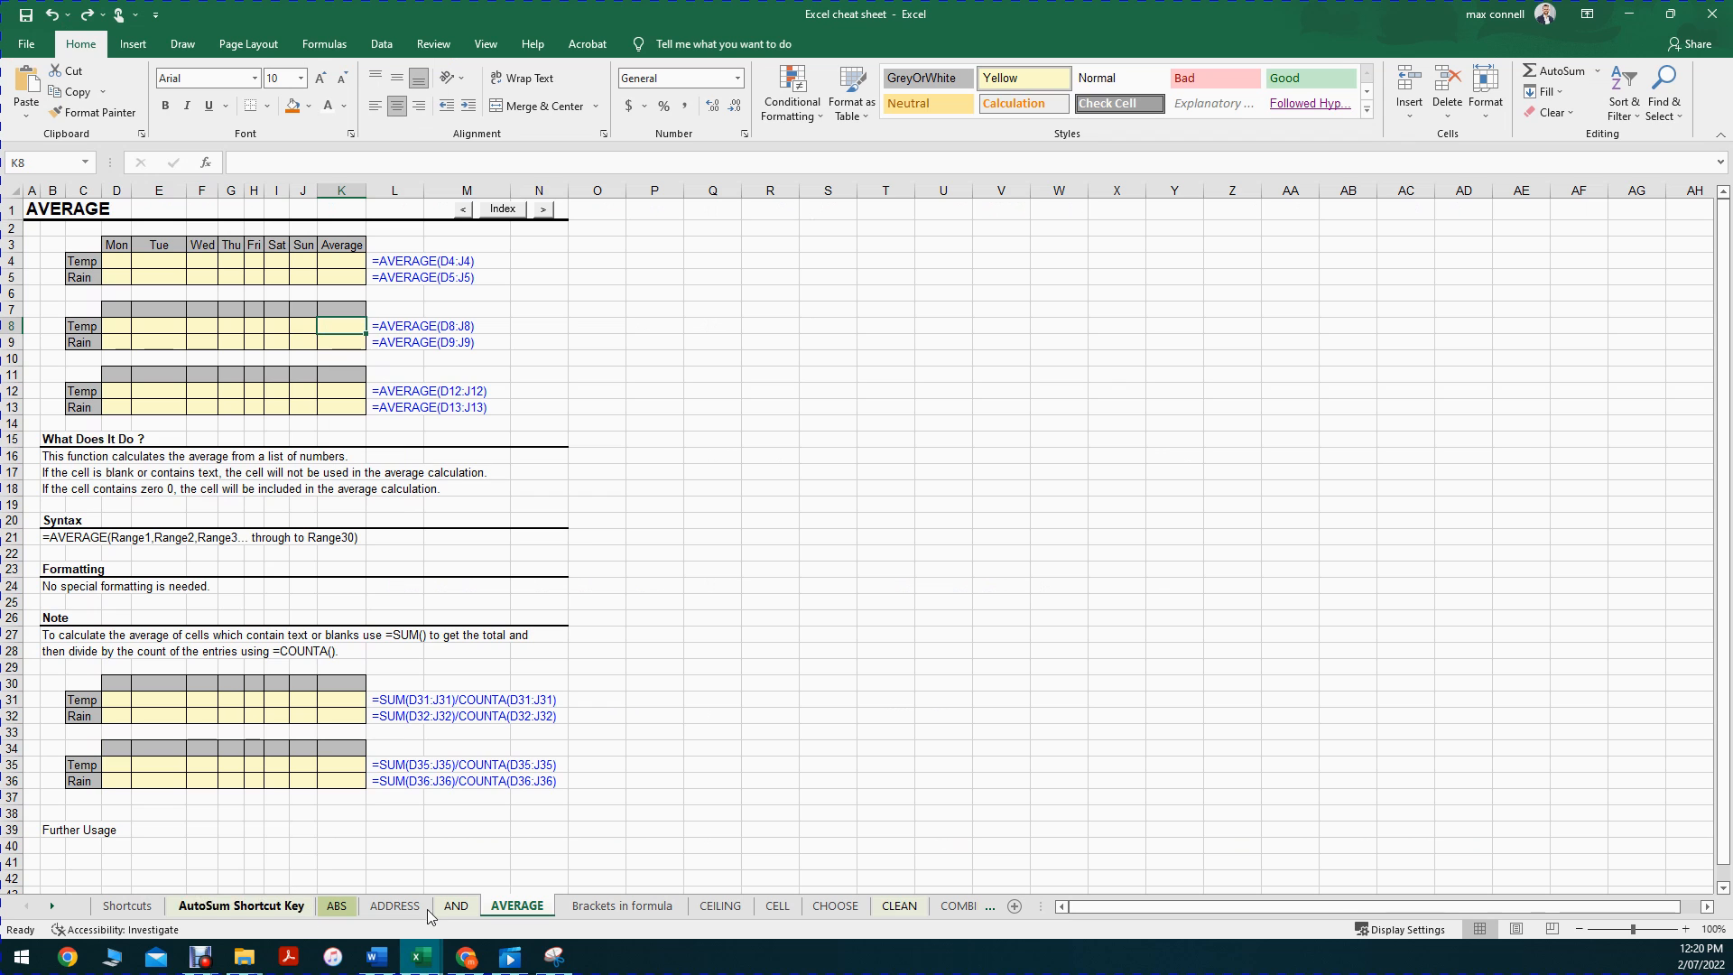
Step: Copy N25, undo the clear to restore the table values, then cancel the copy
{"action": "left_click", "coordinate": [553, 605]}
{"action": "key", "text": "ctrl+c"}
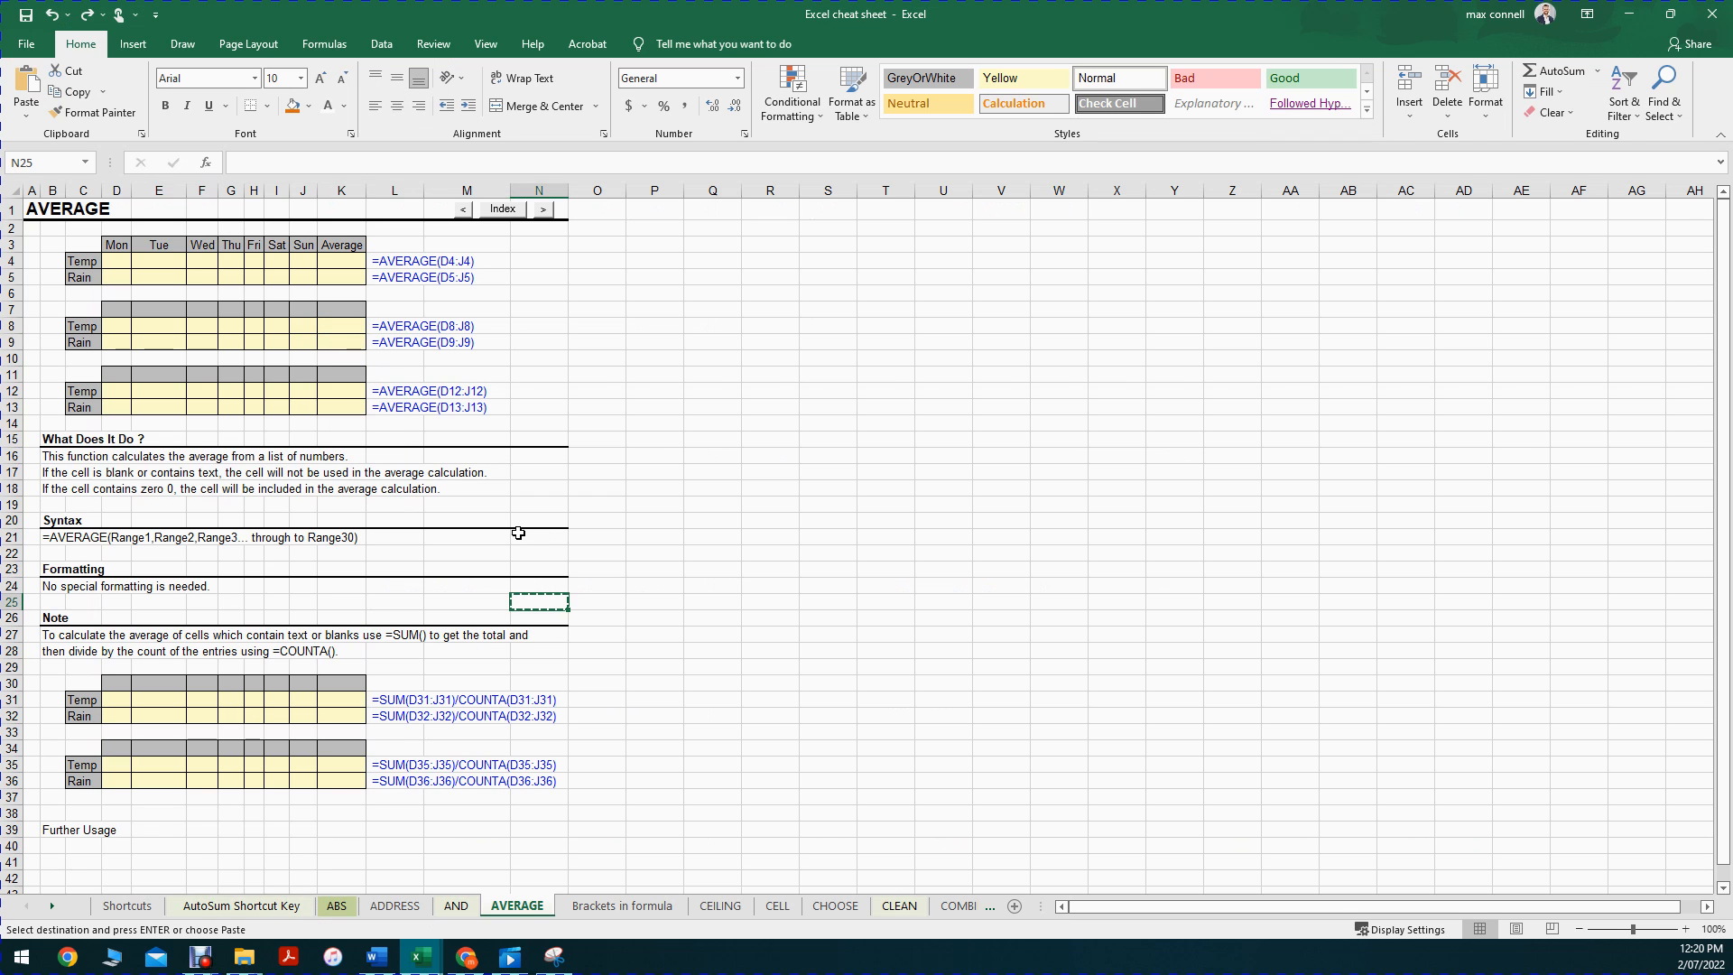
{"action": "key", "text": "ctrl+z"}
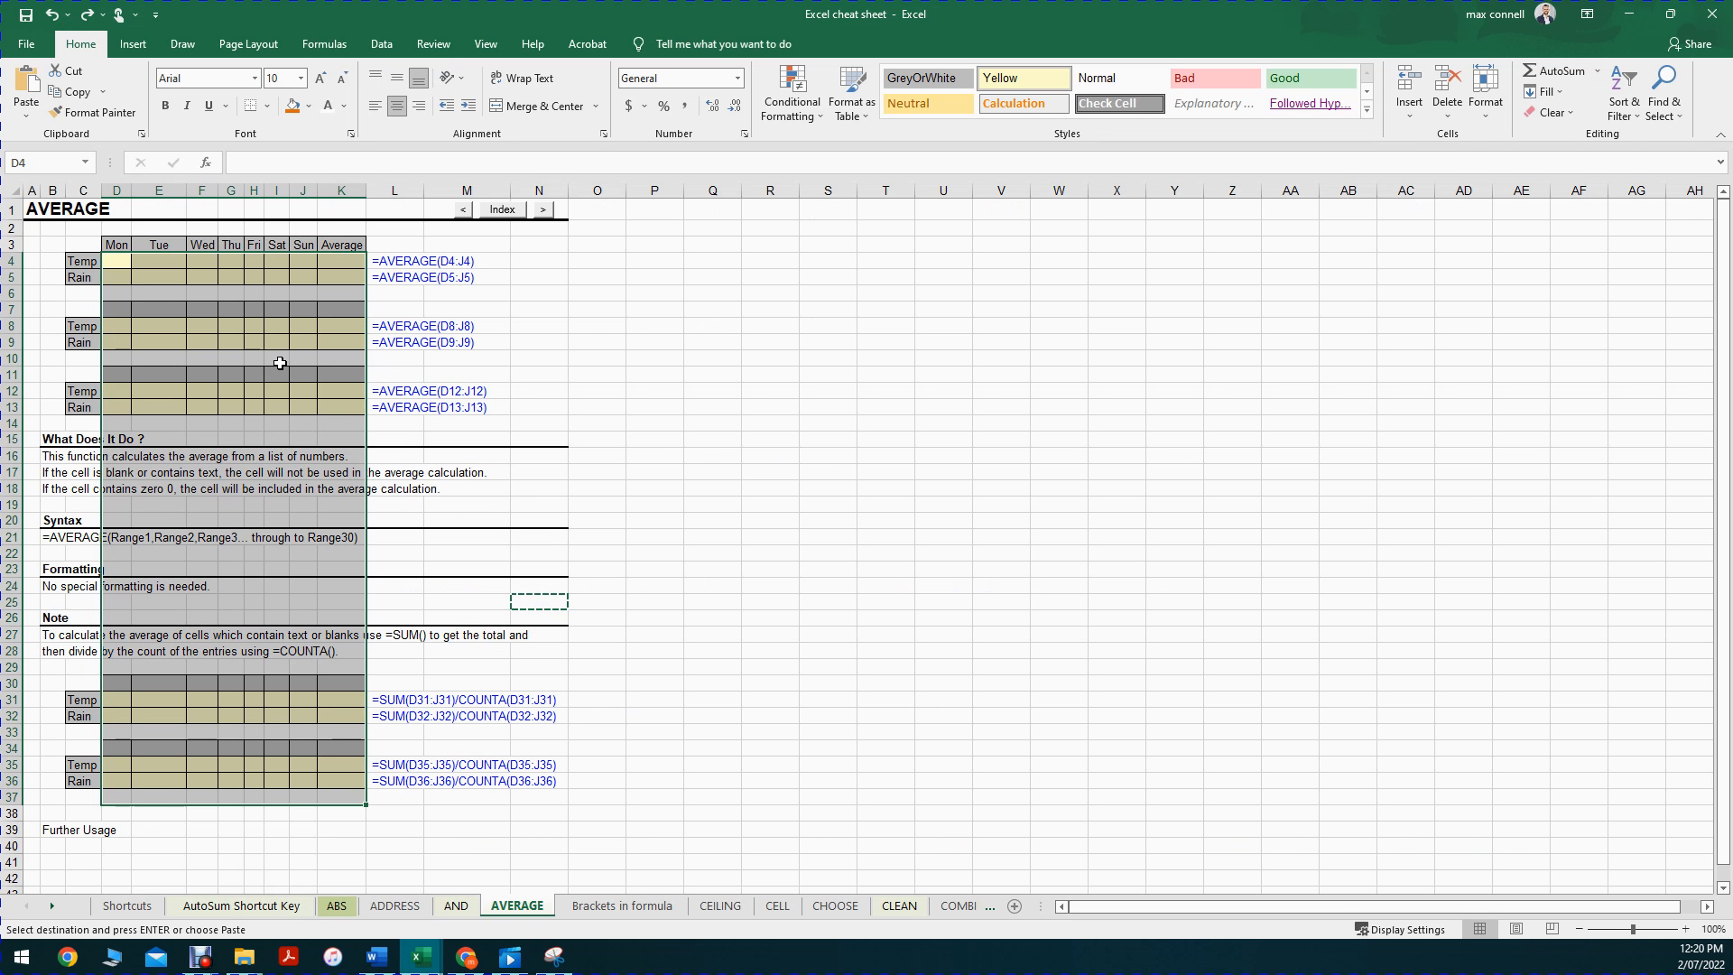
{"action": "left_click", "coordinate": [607, 338]}
{"action": "key", "text": "ctrl+z"}
{"action": "key", "text": "ctrl+z"}
{"action": "left_click", "coordinate": [596, 407]}
{"action": "key", "text": "Escape"}
Step: Move through the CEILING and CLEAN sheets, checking C5, D5 and E6
{"action": "key", "text": "ctrl+Page_Down"}
{"action": "key", "text": "ctrl+Page_Down"}
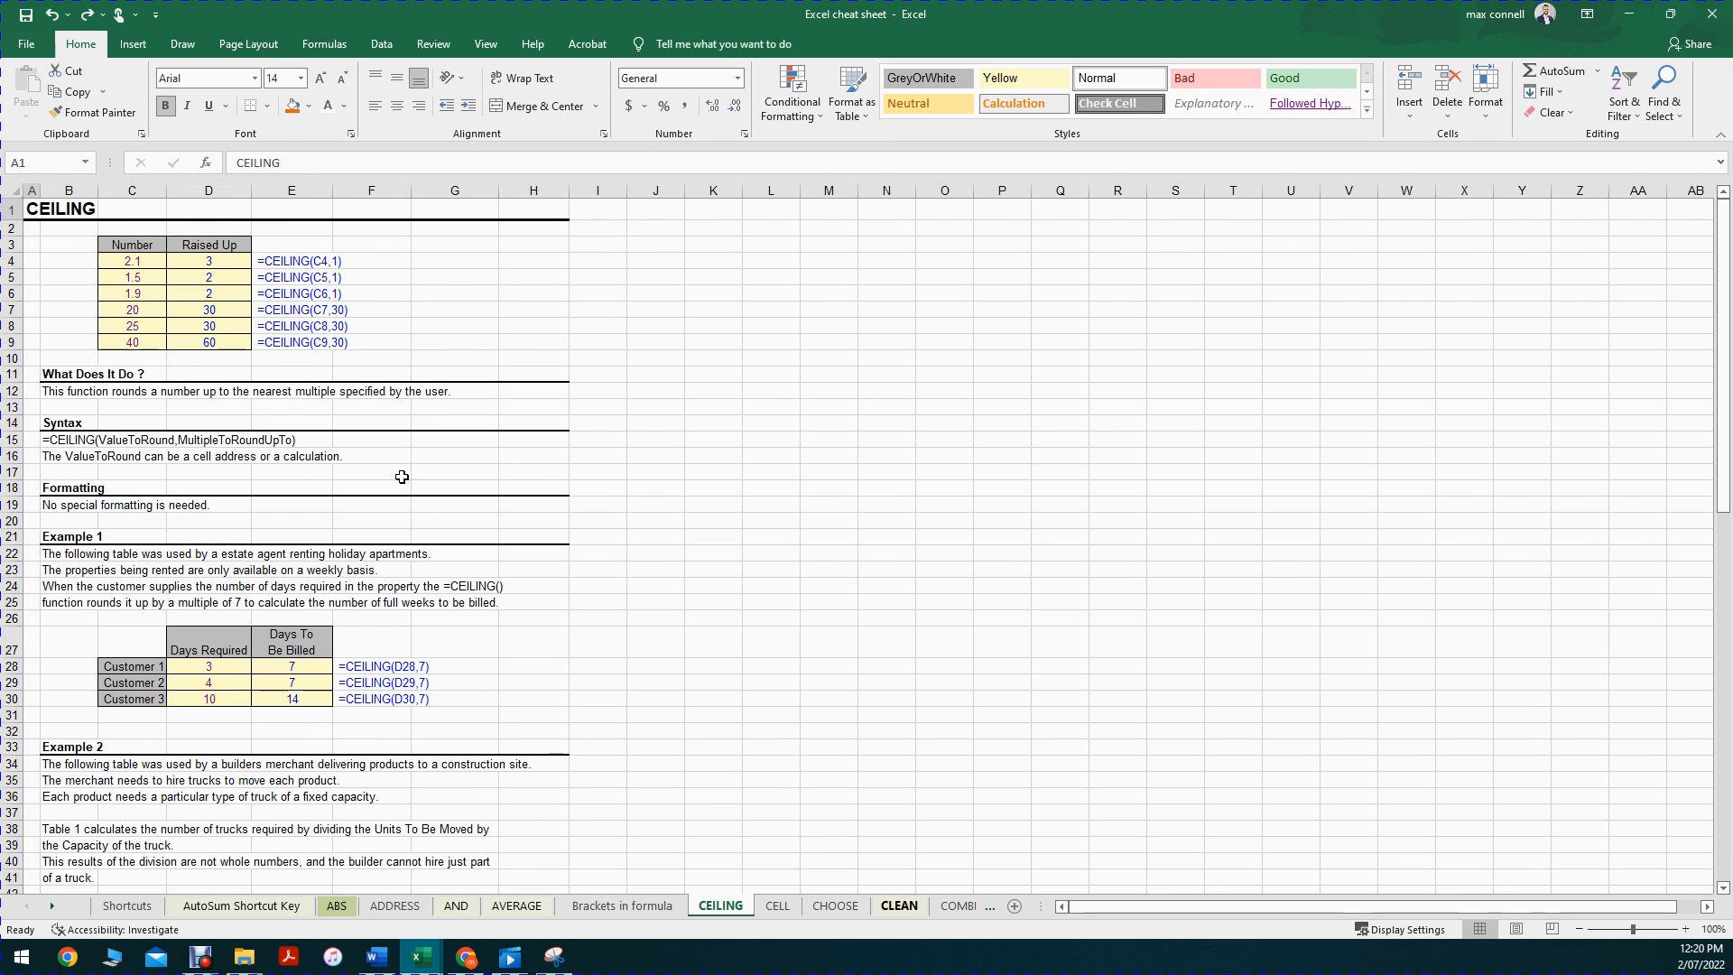
{"action": "key", "text": "ctrl+Page_Down"}
{"action": "key", "text": "ctrl+Page_Down"}
{"action": "key", "text": "ctrl+Page_Down"}
{"action": "left_click", "coordinate": [283, 290]}
{"action": "left_click", "coordinate": [139, 281]}
{"action": "left_click", "coordinate": [198, 278]}
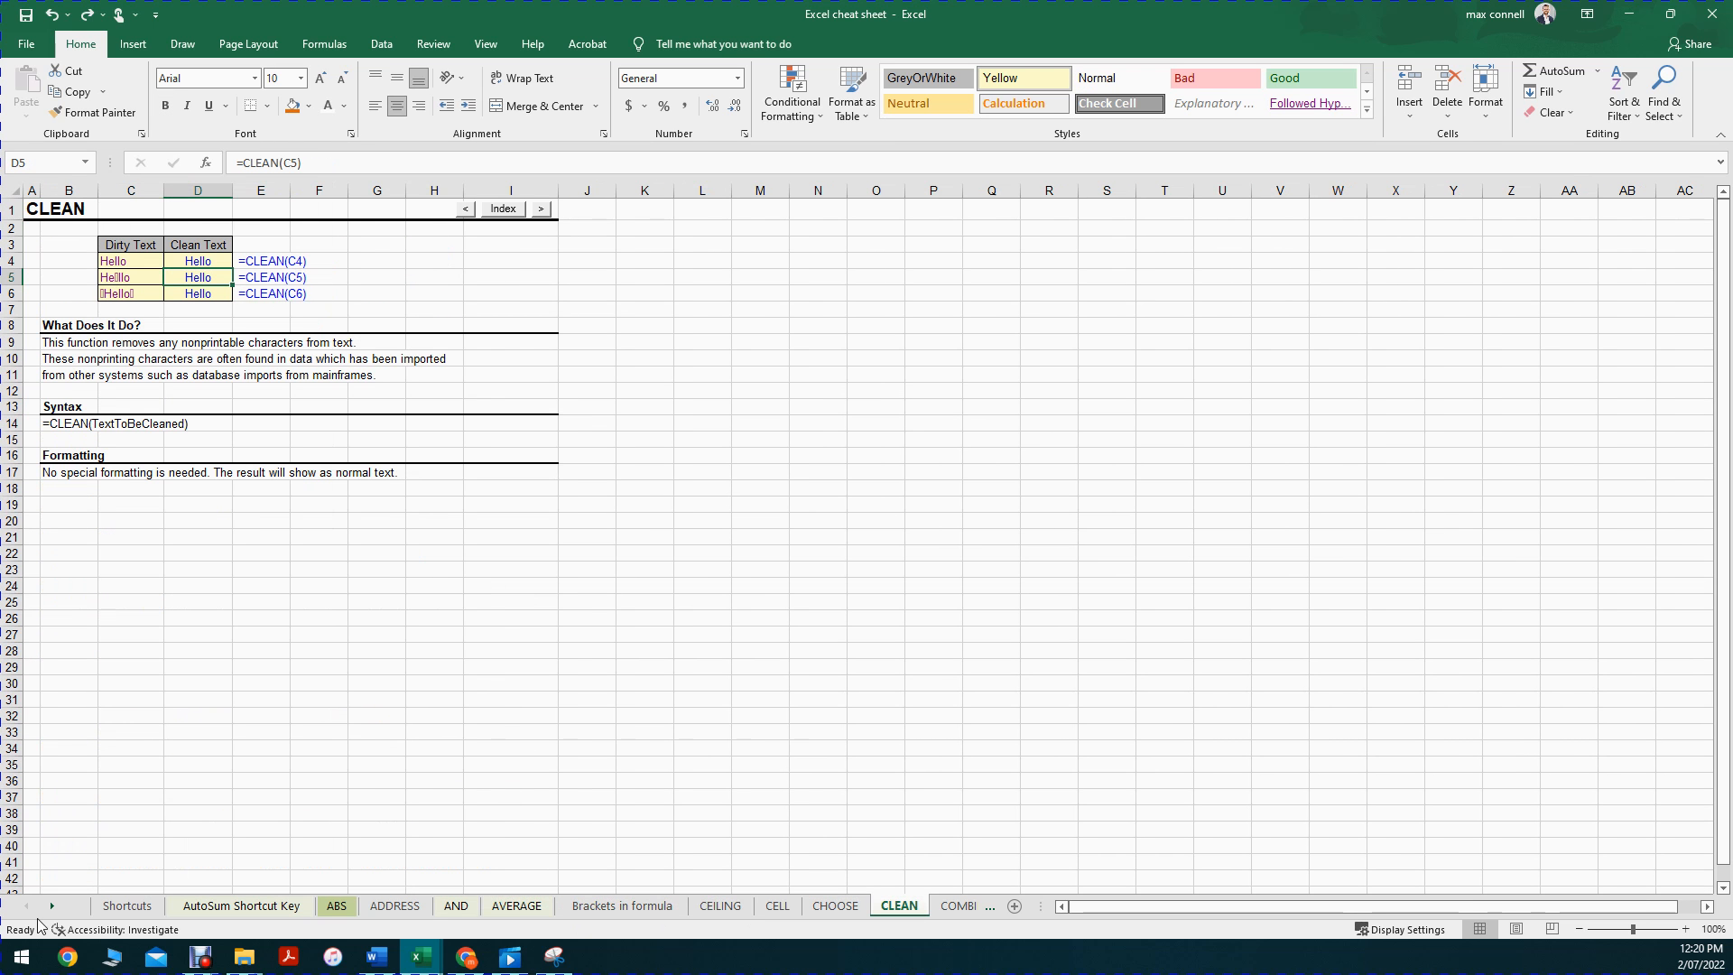
Step: Open the CONCATENATE sheet and look over cells F6 and F4
{"action": "left_click", "coordinate": [50, 907]}
{"action": "left_click", "coordinate": [51, 906]}
{"action": "left_click", "coordinate": [51, 906]}
{"action": "left_click", "coordinate": [50, 907]}
{"action": "left_click", "coordinate": [50, 906]}
{"action": "left_click", "coordinate": [50, 906]}
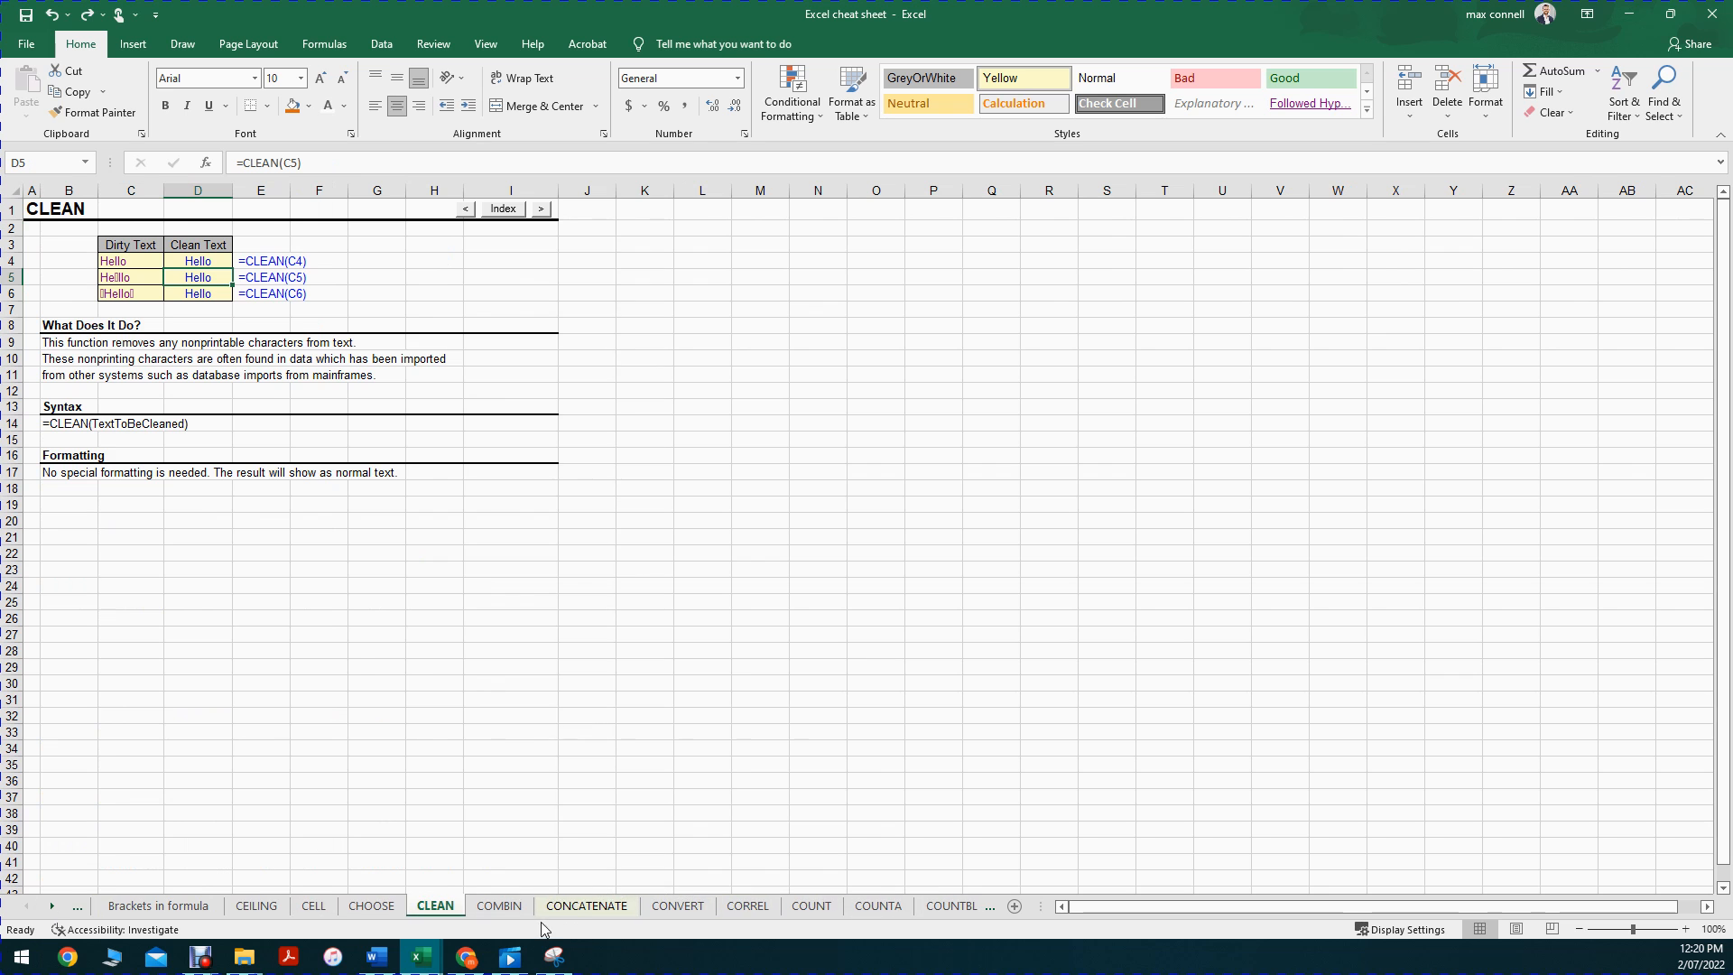
{"action": "left_click", "coordinate": [564, 909]}
{"action": "left_click", "coordinate": [359, 294]}
{"action": "left_click", "coordinate": [384, 262]}
Step: Look over the CONCATENATE examples in F28, E32, E29, E25, E5, E4 and F4
{"action": "left_click", "coordinate": [336, 656]}
{"action": "left_click", "coordinate": [316, 714]}
{"action": "left_click", "coordinate": [294, 666]}
{"action": "left_click", "coordinate": [310, 604]}
{"action": "left_click", "coordinate": [271, 281]}
{"action": "left_click", "coordinate": [331, 258]}
{"action": "left_click", "coordinate": [287, 262]}
{"action": "left_click", "coordinate": [360, 260]}
Step: Inspect G4:G9 and the formula in F4 without changing it
{"action": "left_click_drag", "start_coordinate": [430, 260], "coordinate": [452, 341]}
{"action": "left_click_drag", "start_coordinate": [320, 258], "coordinate": [330, 259]}
{"action": "left_click", "coordinate": [337, 260]}
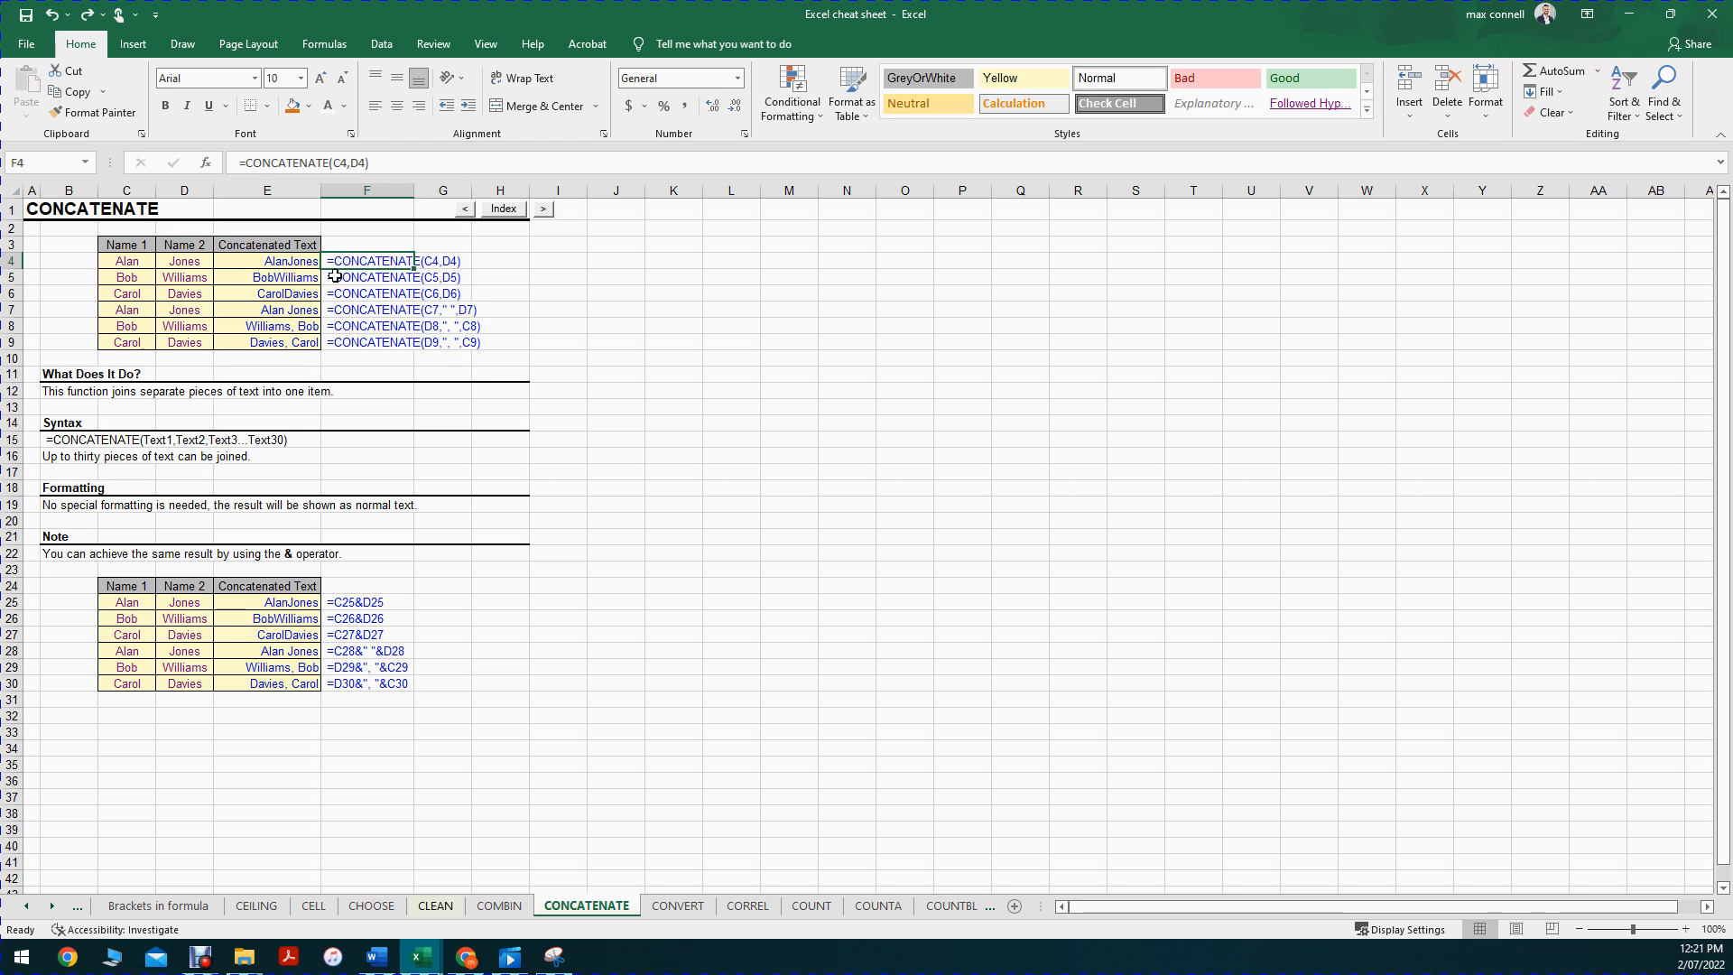
{"action": "key", "text": "F2"}
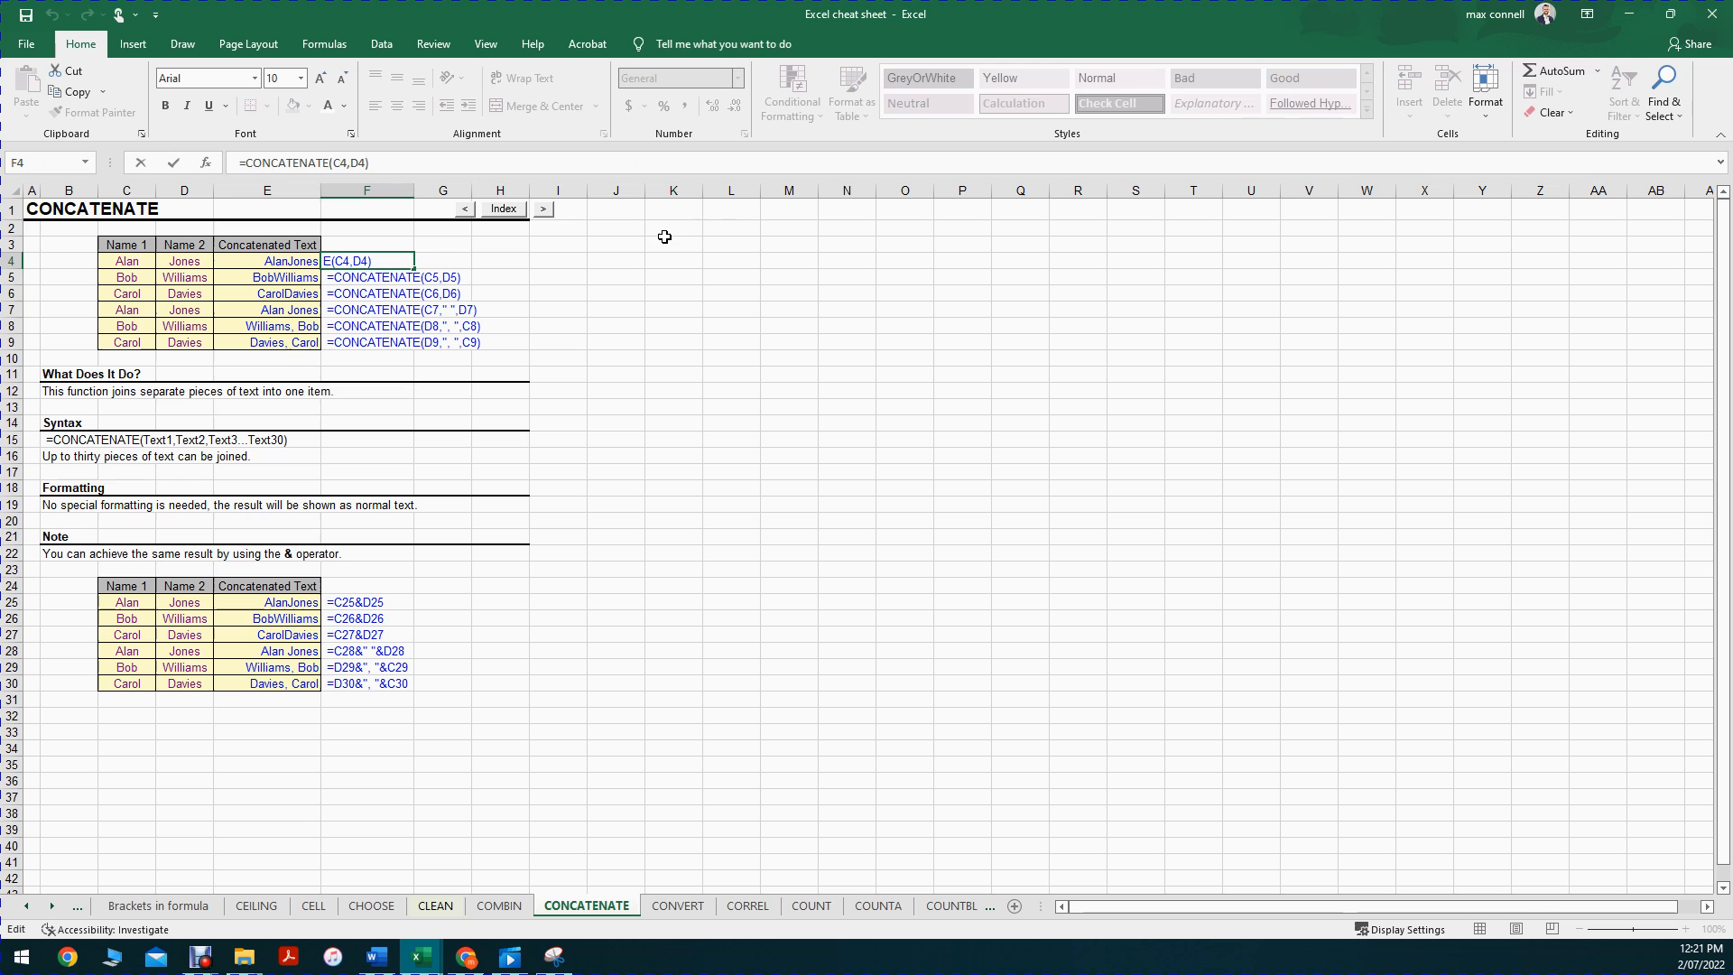
{"action": "key", "text": "Escape"}
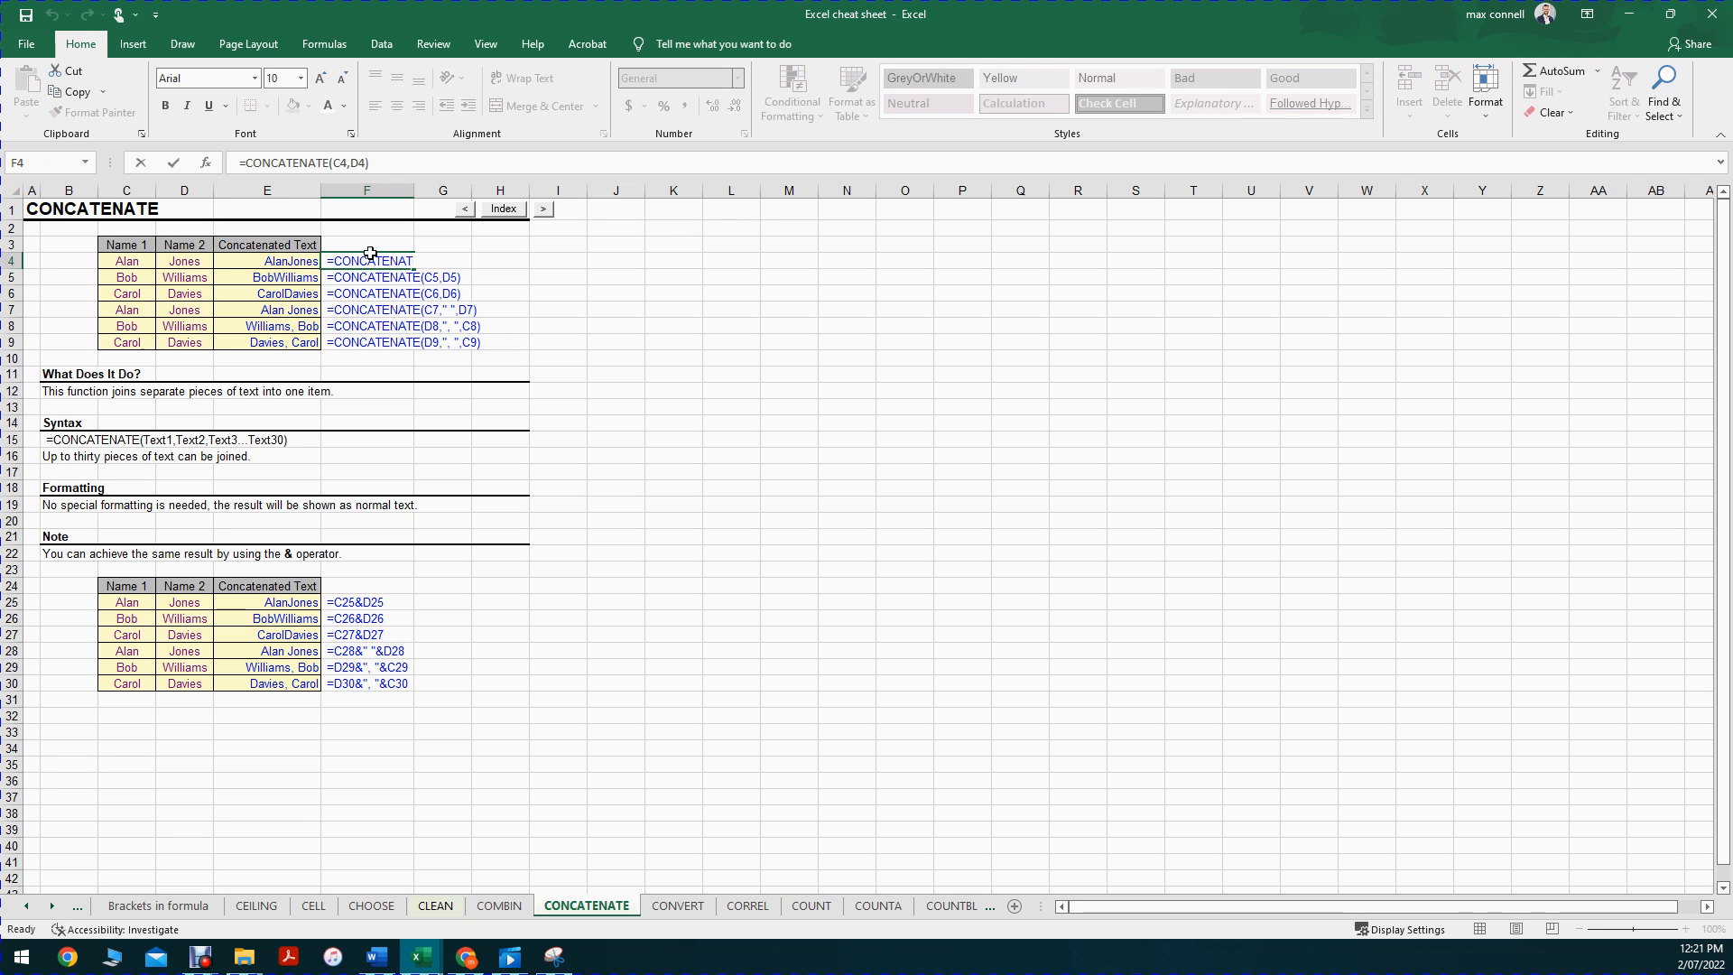
Step: Visit the COUNTA and COUNTBLANK sheets, then return to CONCATENATE
{"action": "left_click", "coordinate": [914, 889]}
{"action": "left_click", "coordinate": [905, 908]}
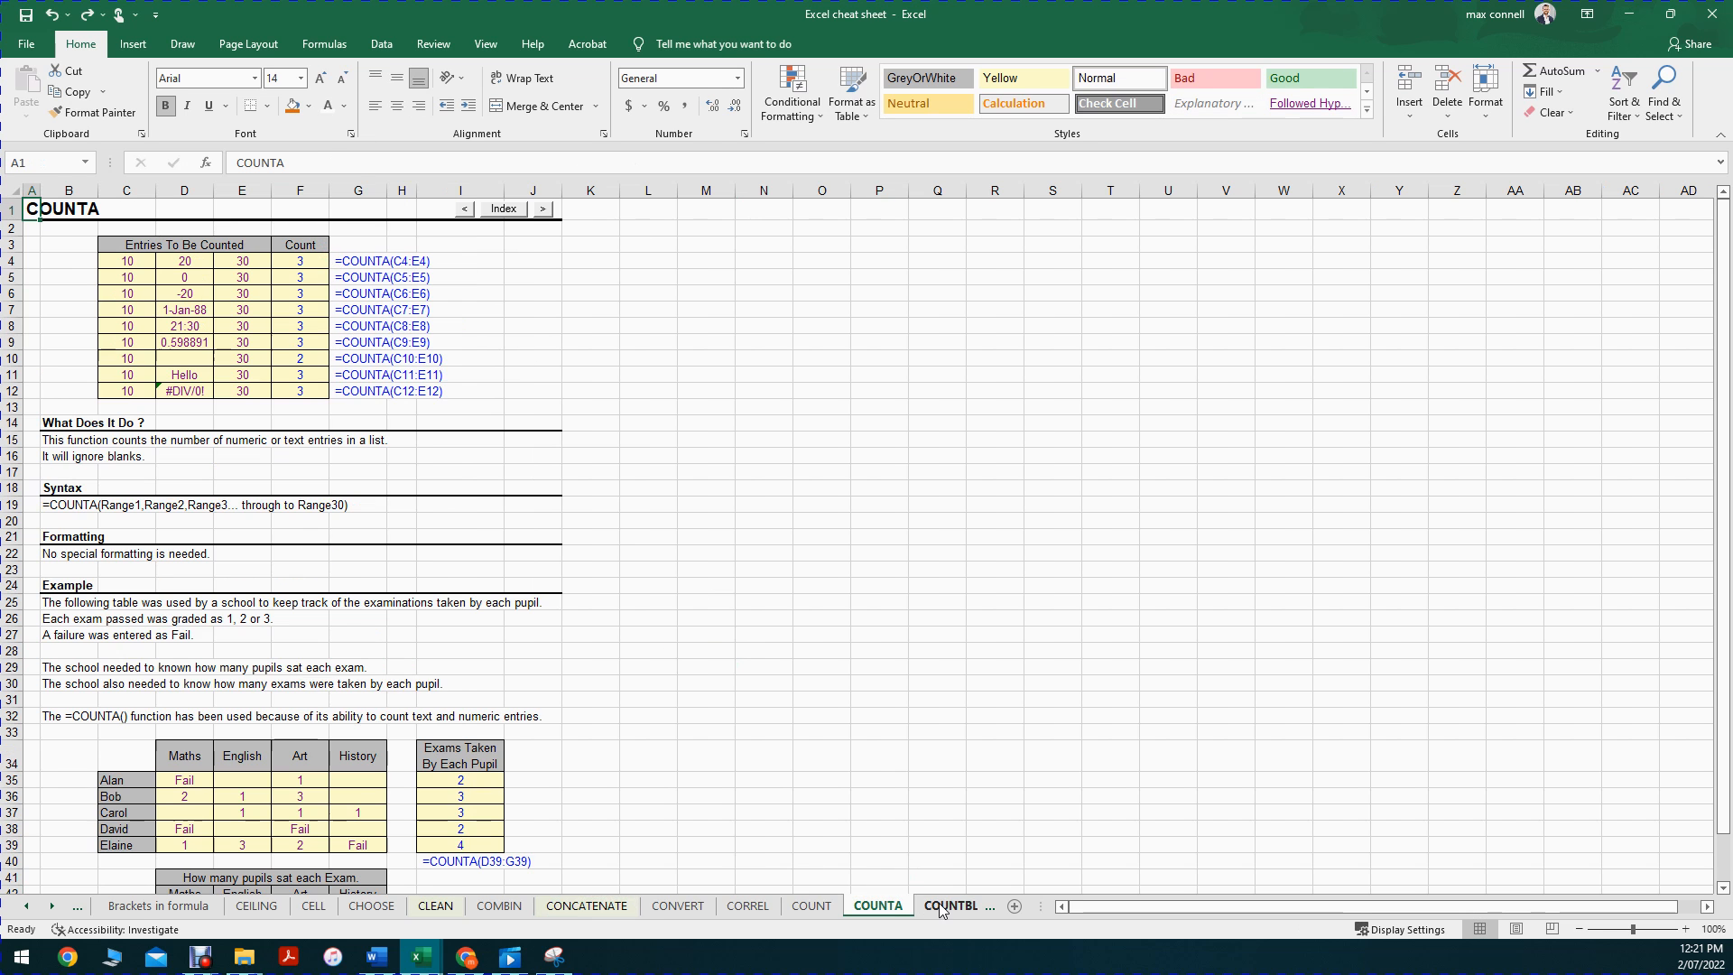
{"action": "left_click", "coordinate": [950, 906]}
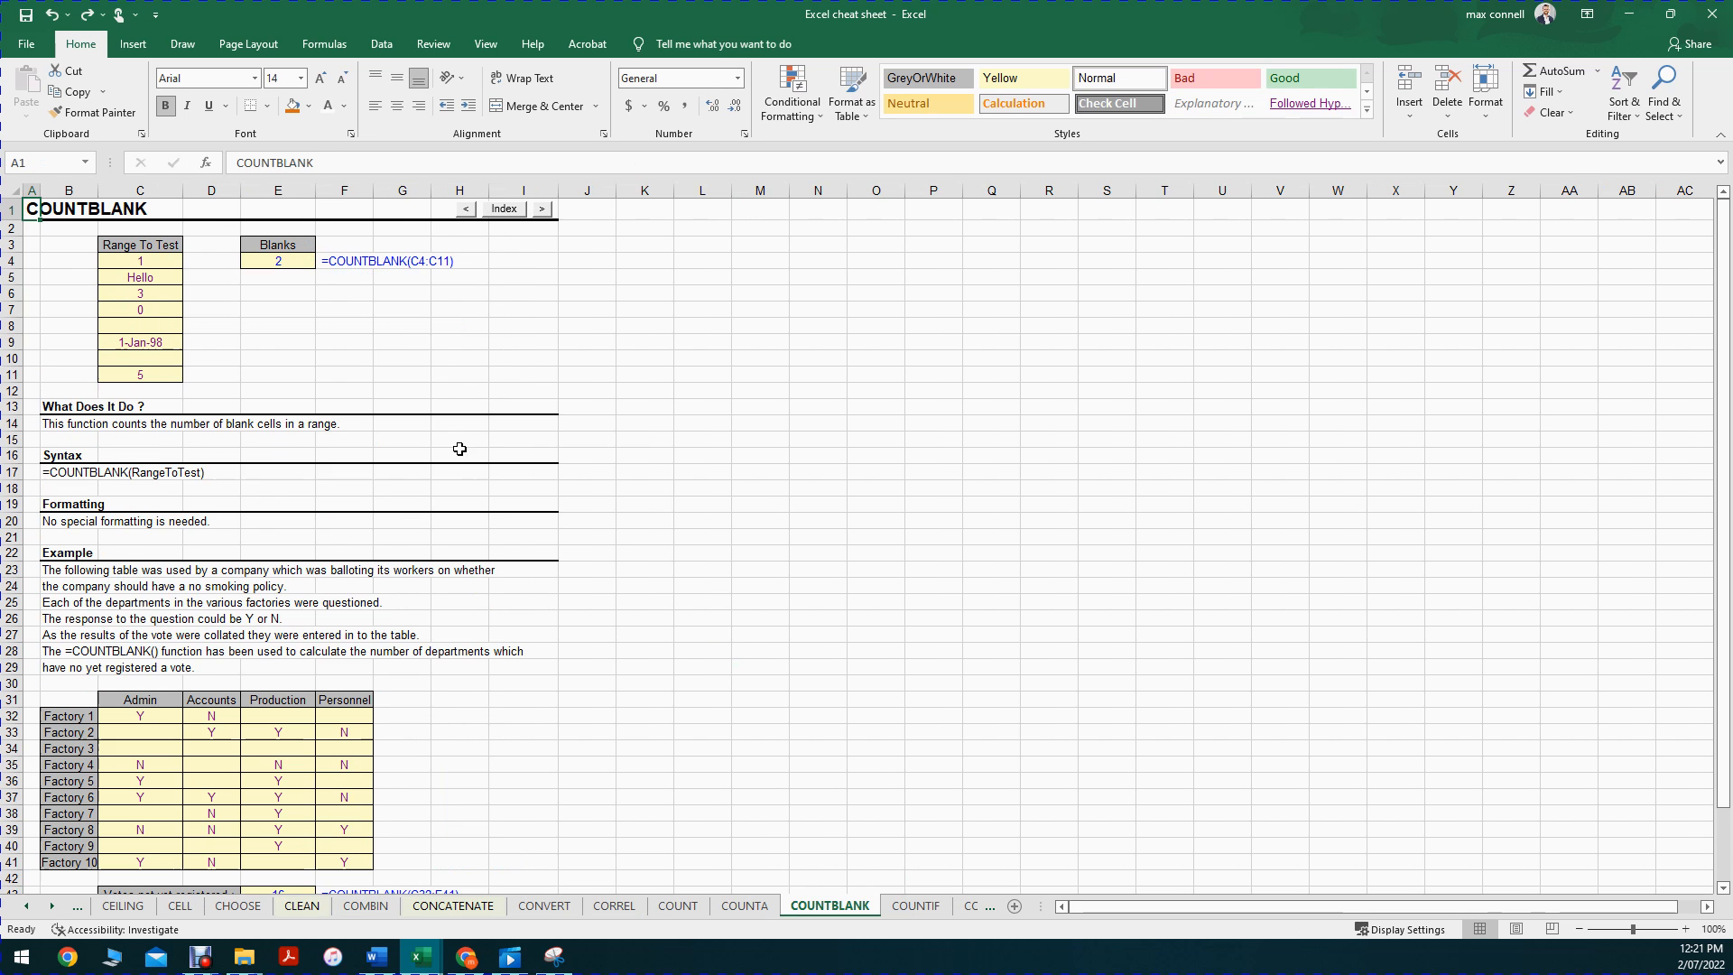
{"action": "left_click", "coordinate": [453, 905]}
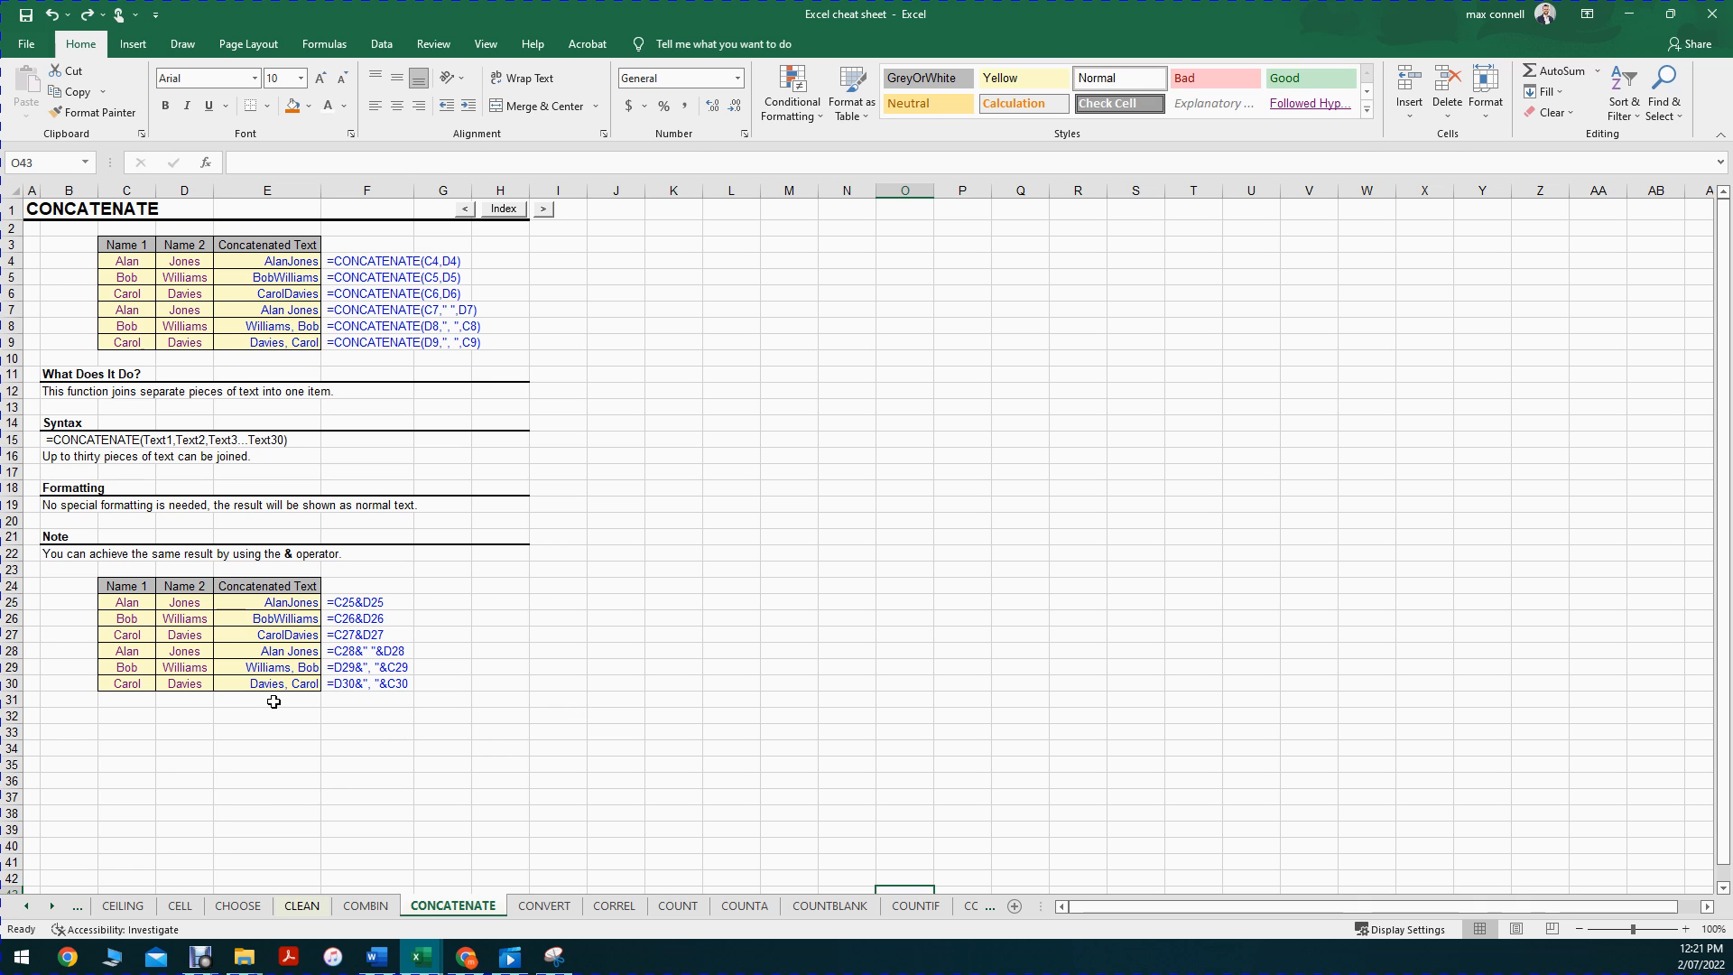
{"action": "left_click", "coordinate": [24, 906]}
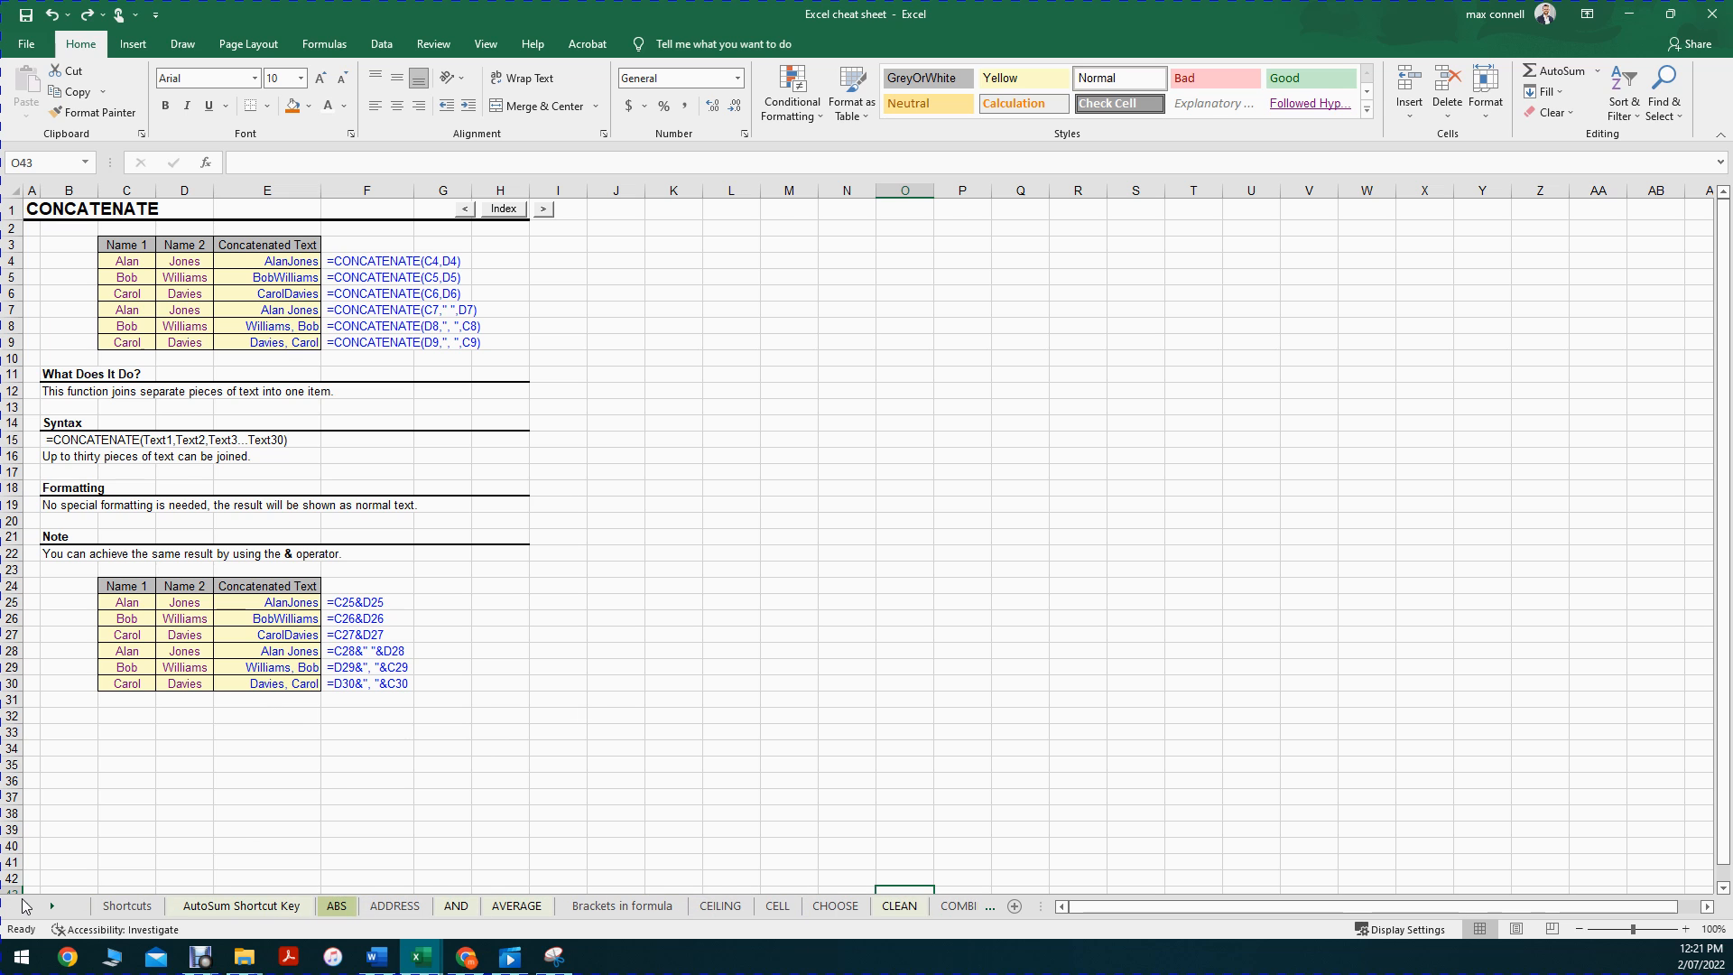